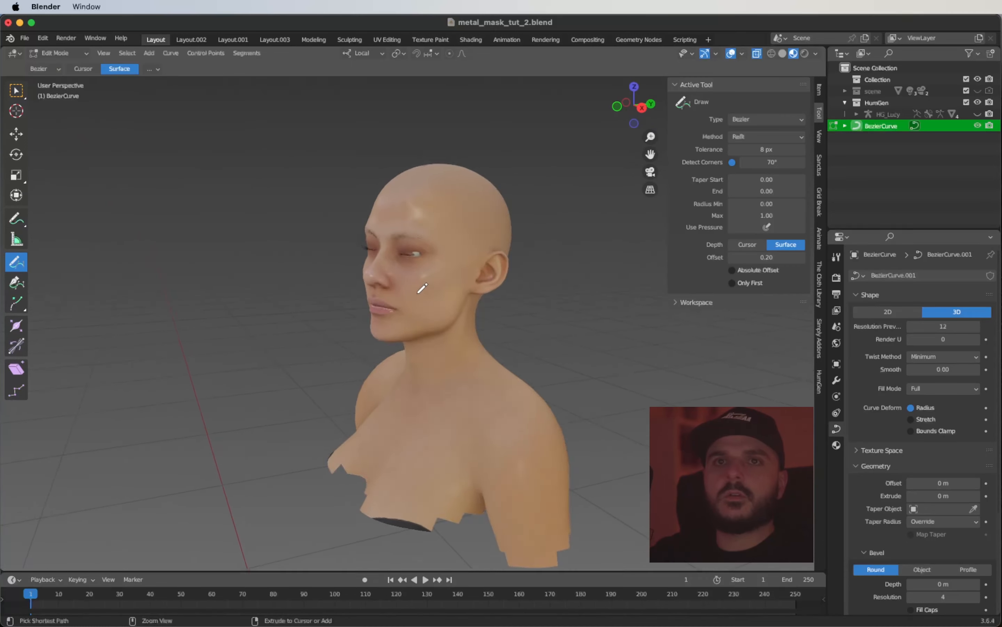
- Draw a freehand curve on the body's surface from the crown down past the cheek and neck to the upper arm
ctrl+scroll(418, 293, down, 4)
shift+scroll(418, 293, up, 2)
scroll(418, 293, up, 3)
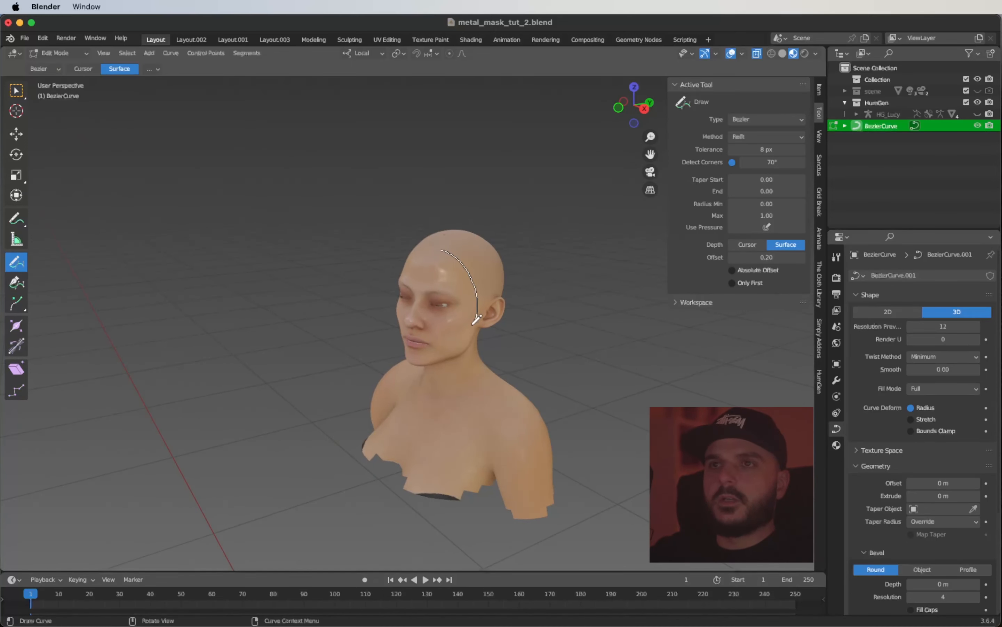
drag(529, 468, 529, 470)
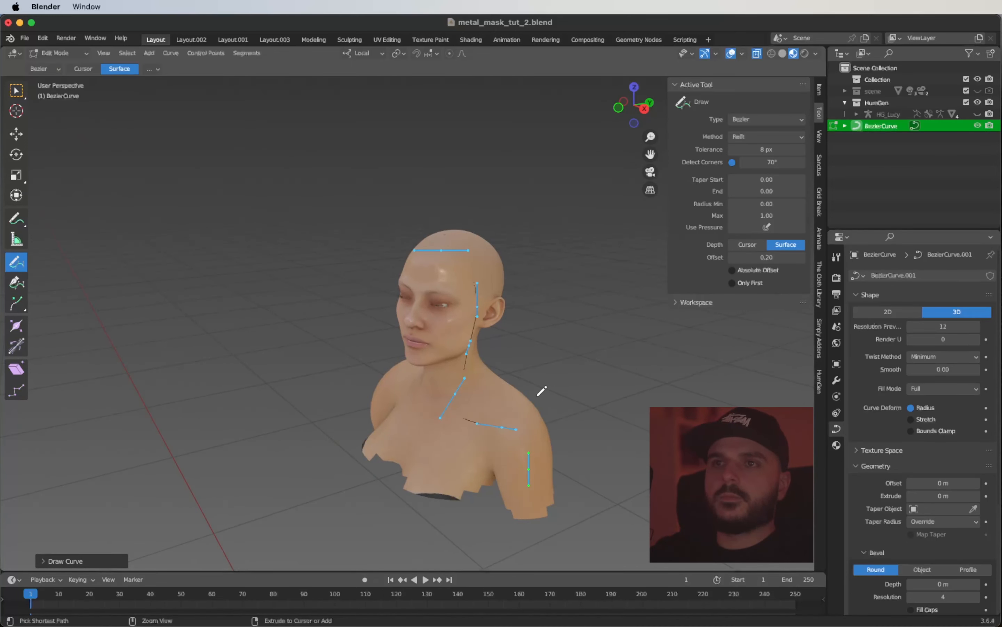
ctrl+scroll(538, 396, up, 2)
shift+scroll(538, 395, up, 4)
ctrl+scroll(538, 396, up, 3)
scroll(537, 396, down, 4)
shift+scroll(538, 396, down, 4)
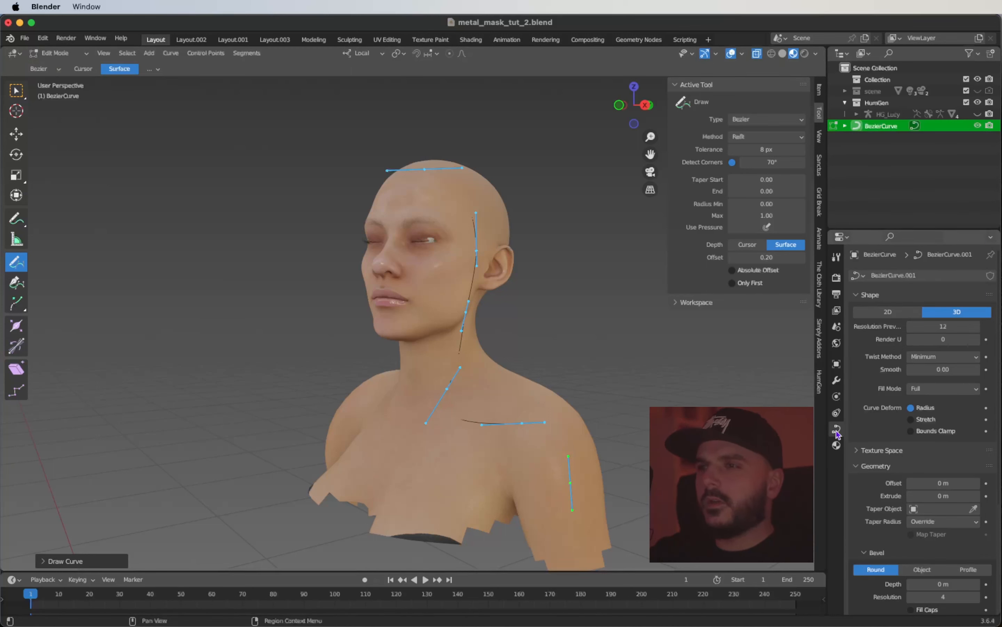
- Set the curve's round bevel depth to 0.005 m
scroll(908, 430, down, 5)
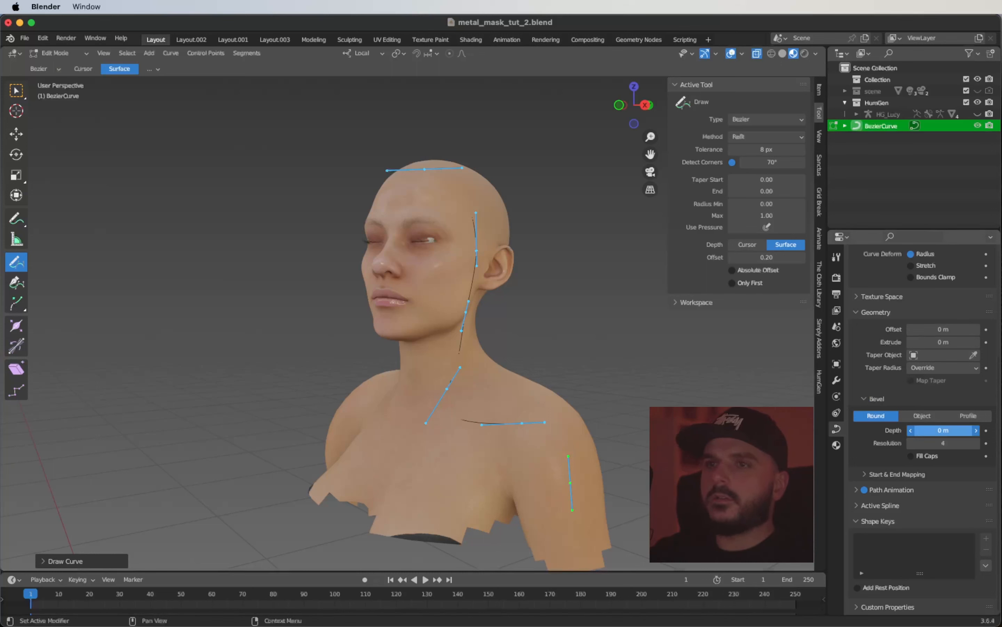
mouse_move(943, 431)
mouse_down()
mouse_move(957, 430)
mouse_move(946, 430)
mouse_up()
scroll(553, 310, up, 3)
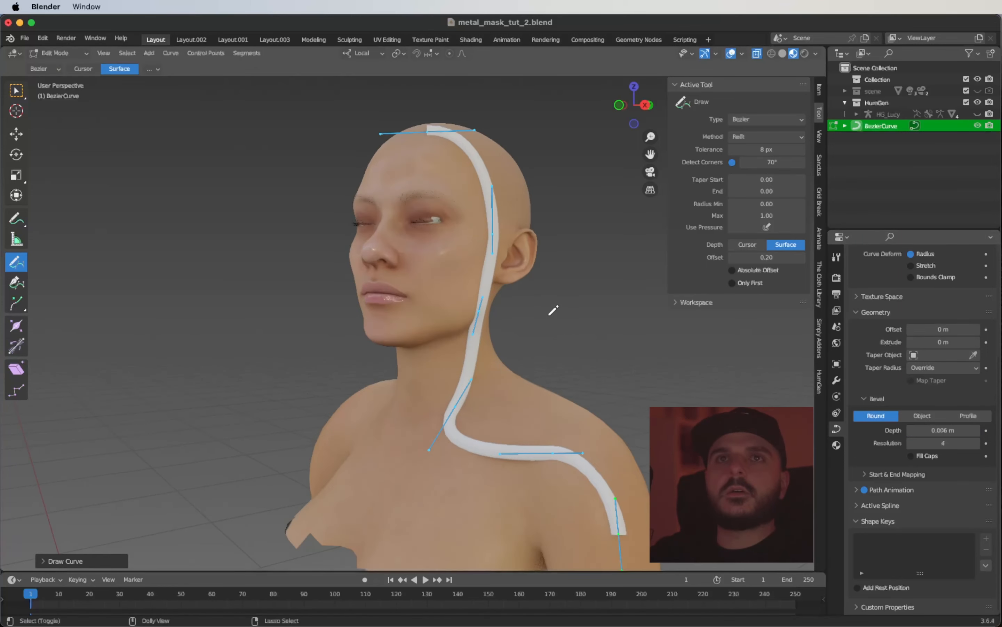
scroll(554, 310, down, 3)
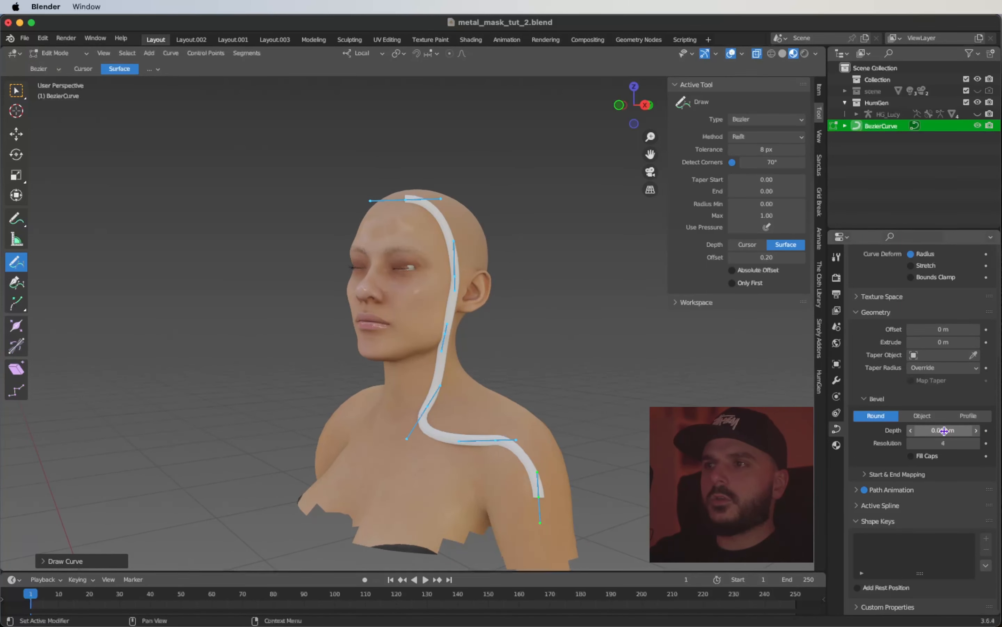
drag(943, 430, 937, 430)
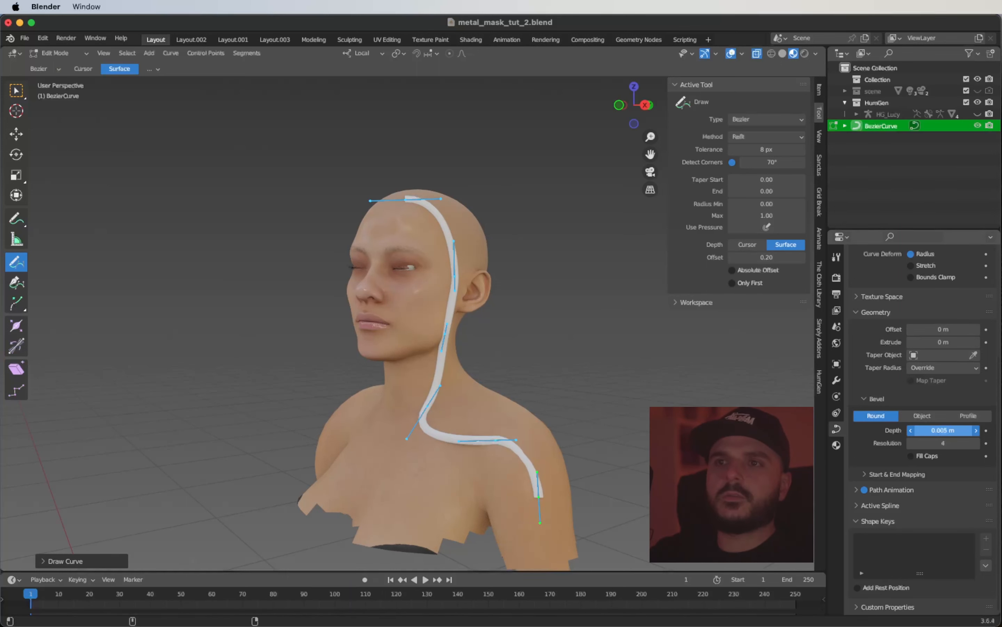
drag(937, 431, 937, 430)
- Draw two winding curves on the head's surface from the forehead down across the face to the neck
scroll(597, 353, up, 4)
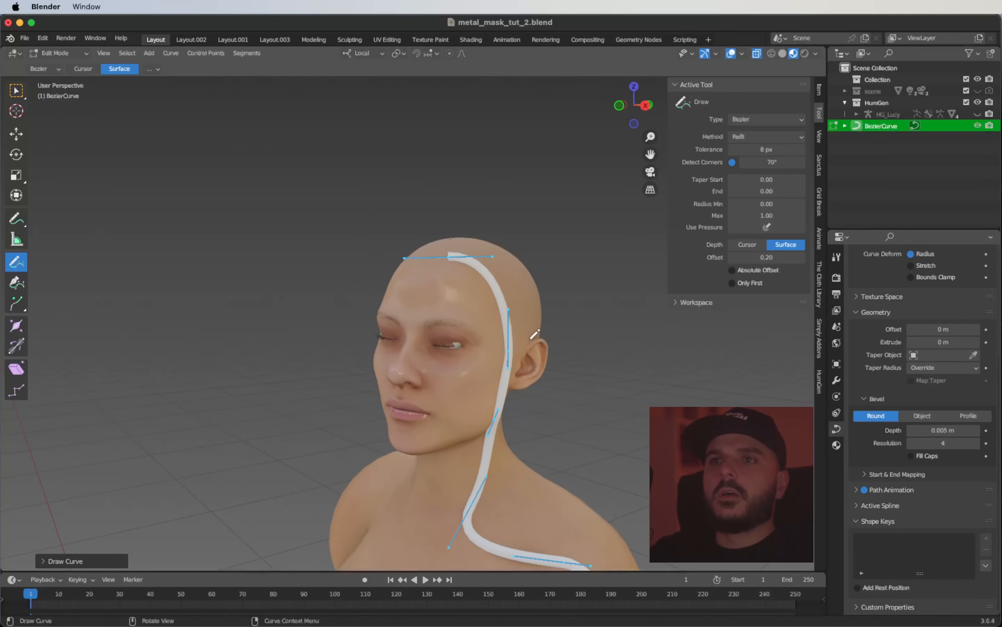
mouse_move(450, 283)
mouse_down()
mouse_move(484, 343)
mouse_move(513, 471)
mouse_up()
mouse_move(514, 472)
middle_down()
mouse_move(504, 458)
mouse_move(487, 300)
middle_up()
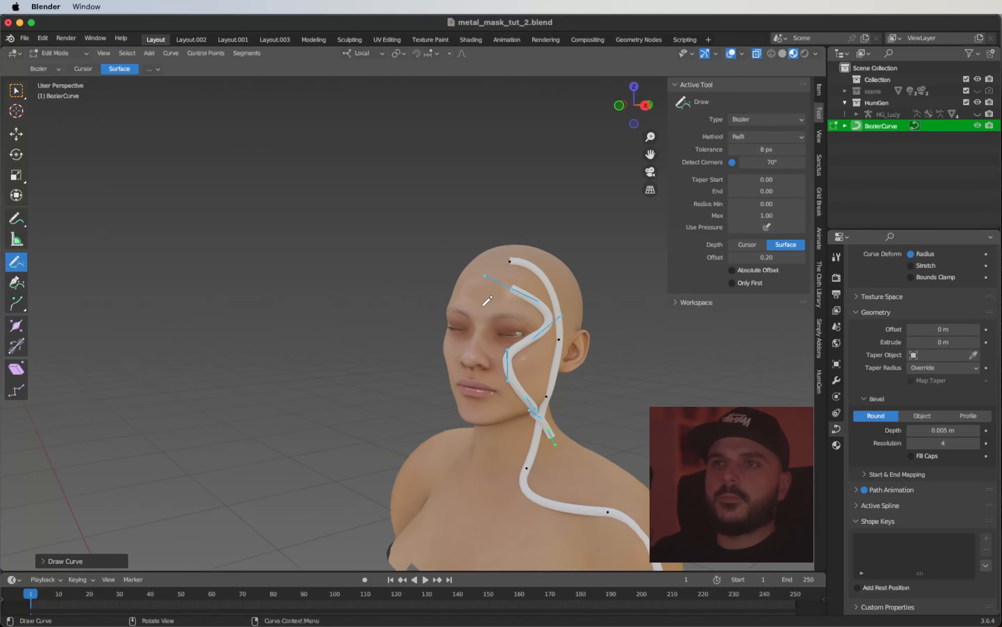
drag(481, 277, 530, 454)
mouse_move(530, 454)
middle_down()
mouse_move(557, 456)
mouse_move(538, 459)
mouse_move(532, 449)
middle_up()
scroll(537, 458, up, 3)
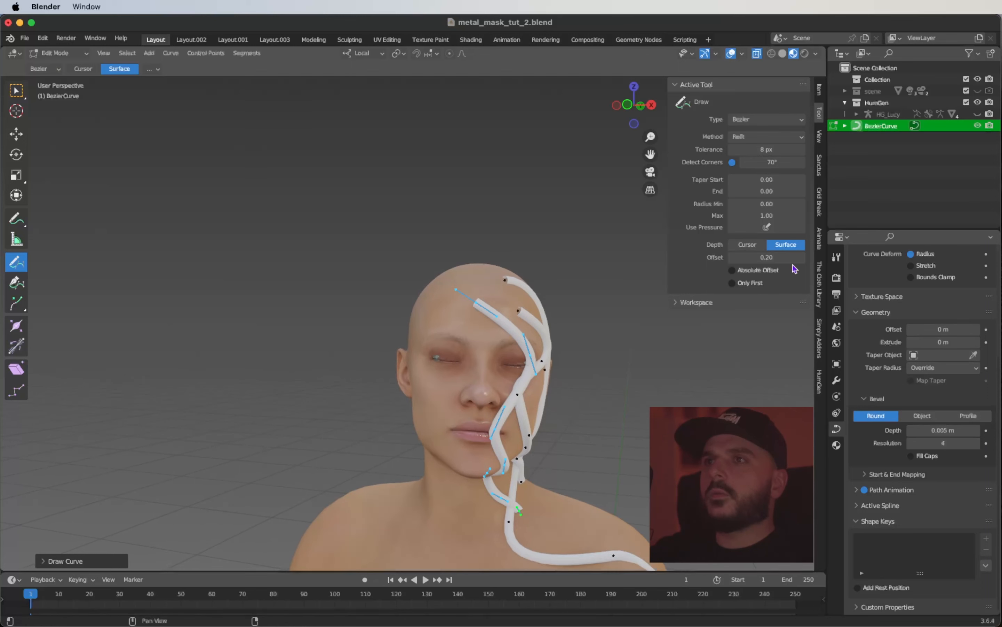
- Draw strokes down the forehead, cheek and neck with the surface offset set to -1.00, plus one stroke with it at -0.34
drag(760, 259, 761, 258)
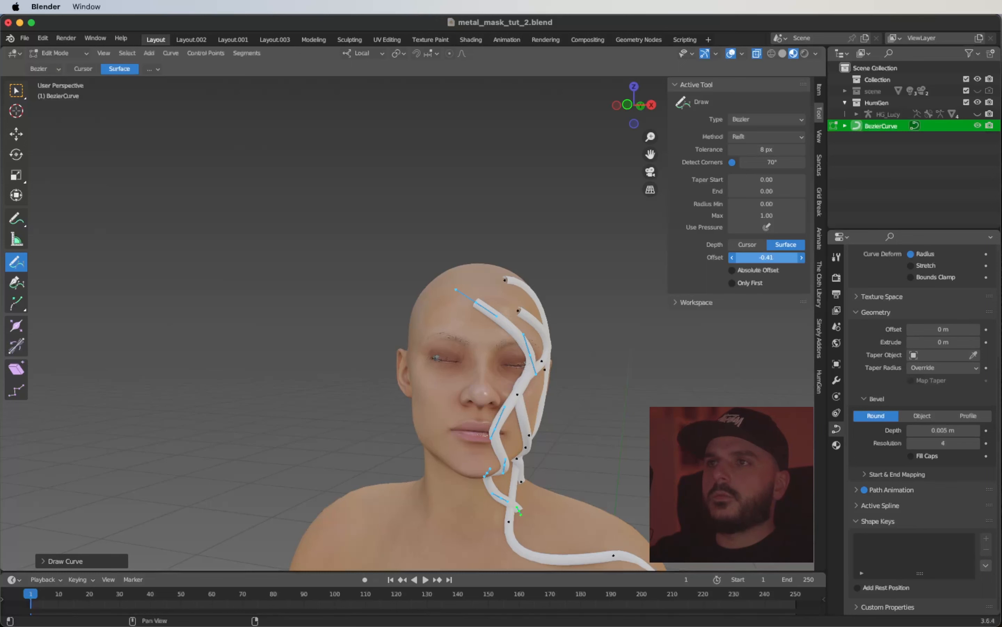
drag(766, 258, 766, 258)
mouse_move(445, 287)
mouse_down()
mouse_move(479, 427)
mouse_move(462, 480)
mouse_up()
scroll(468, 508, left, 10)
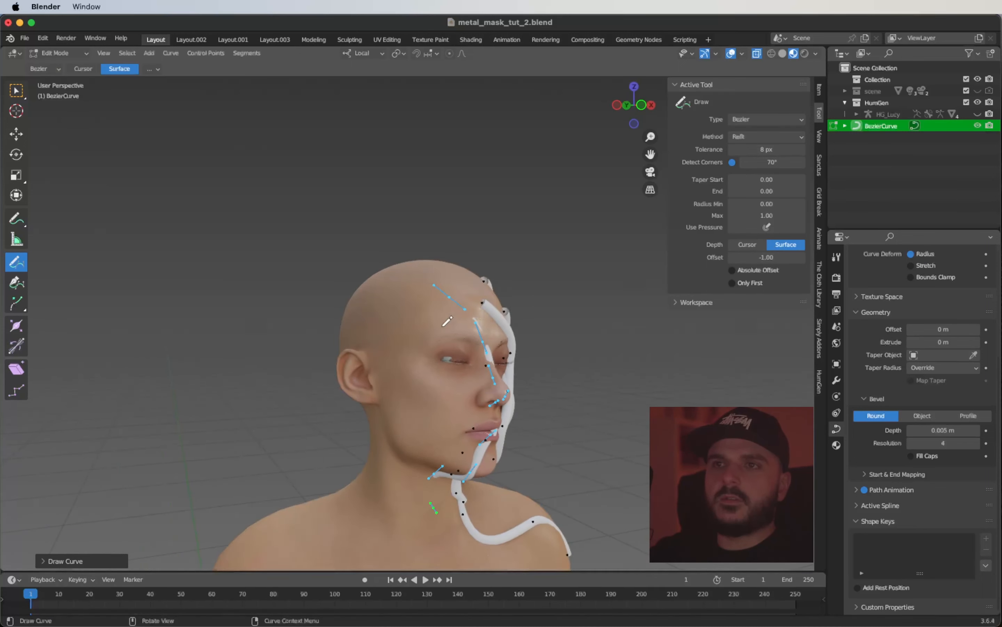
drag(443, 328, 441, 465)
drag(760, 255, 766, 257)
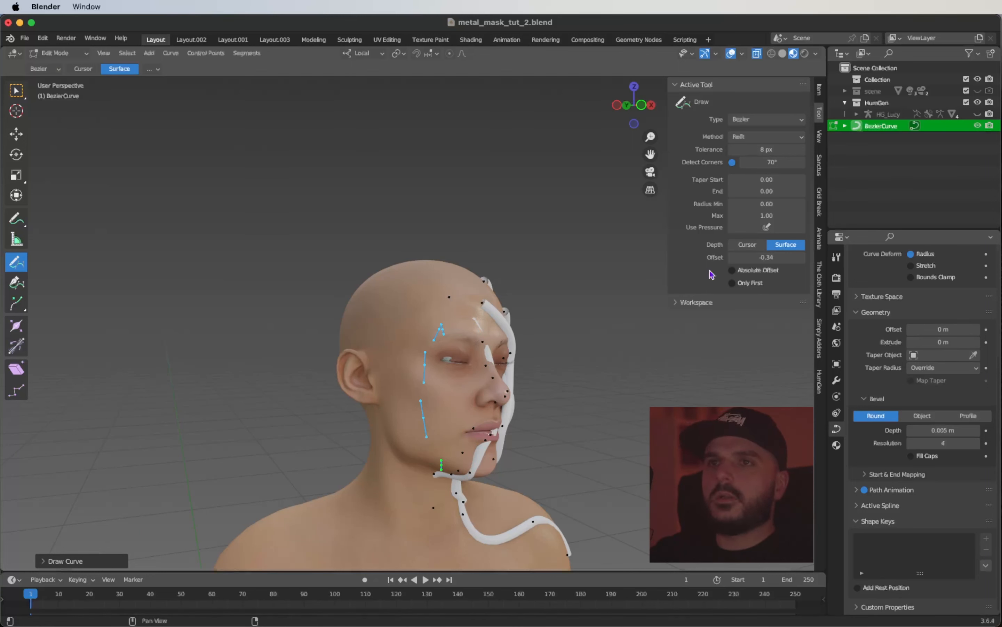
mouse_move(455, 292)
mouse_down()
mouse_move(462, 306)
mouse_move(443, 551)
mouse_up()
- Set the surface offset to 0.20 and draw a curve from the forehead down the model's right cheek to the neck
drag(766, 257, 770, 257)
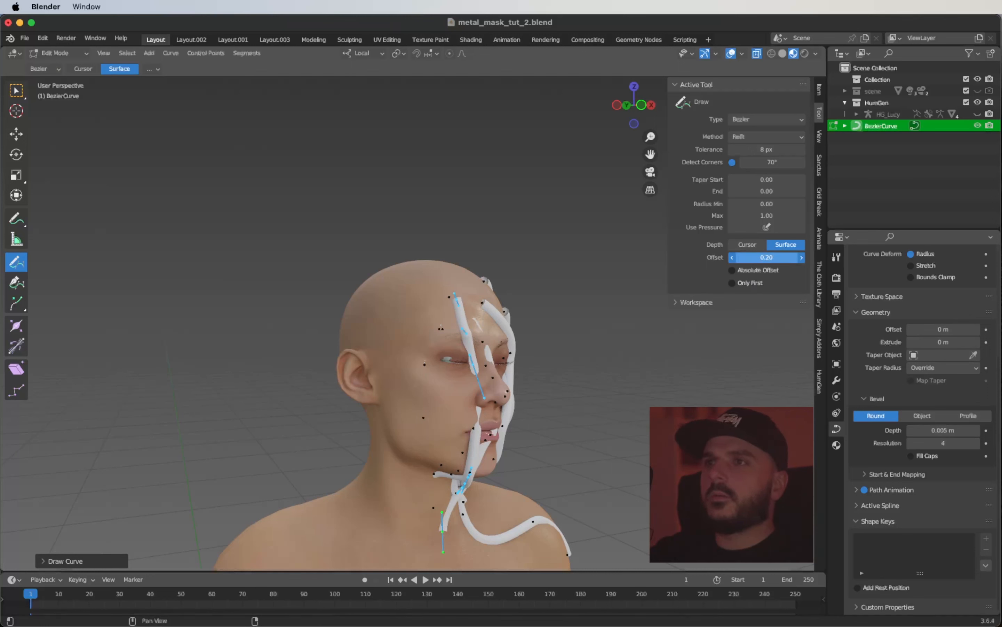
drag(770, 257, 769, 257)
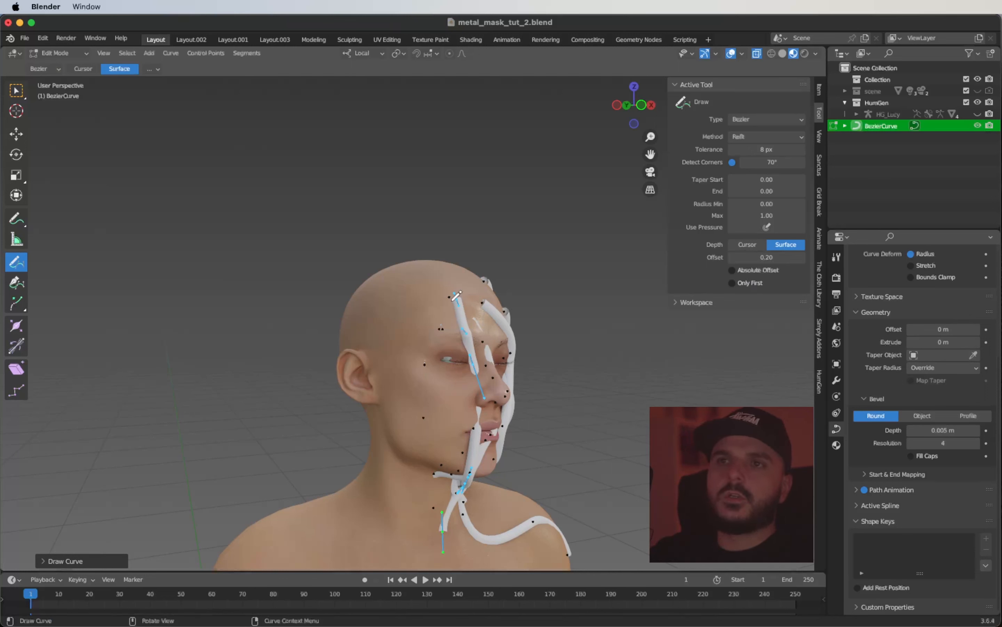
drag(449, 298, 437, 425)
drag(423, 514, 424, 513)
ctrl+scroll(423, 514, down, 3)
scroll(423, 514, left, 5)
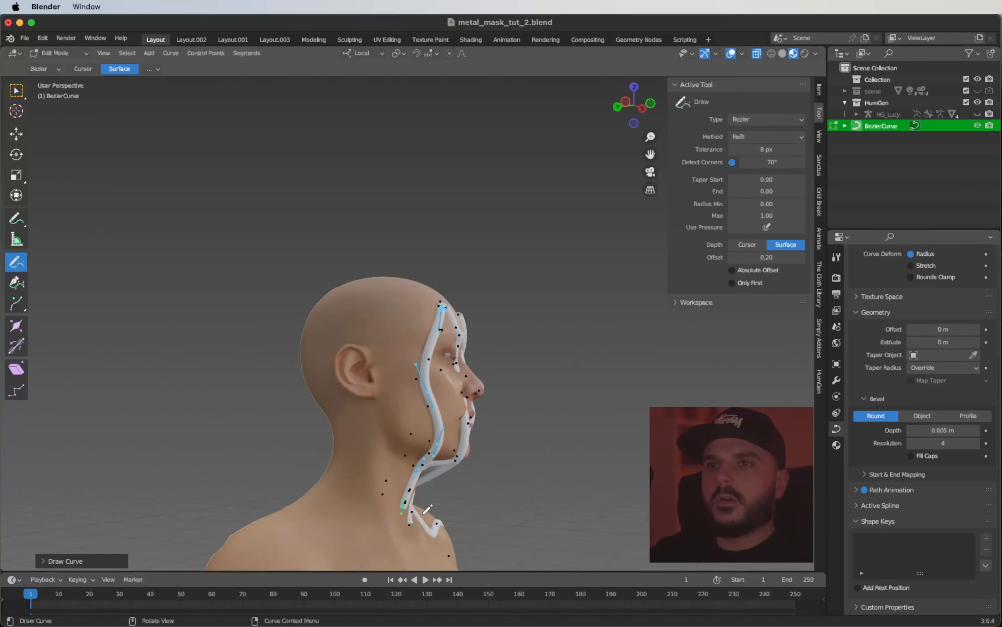
- Draw a curve from the forehead down the model's left cheek to the base of the neck
shift+scroll(424, 513, down, 3)
scroll(423, 513, right, 5)
ctrl+scroll(424, 513, up, 3)
shift+scroll(423, 514, right, 3)
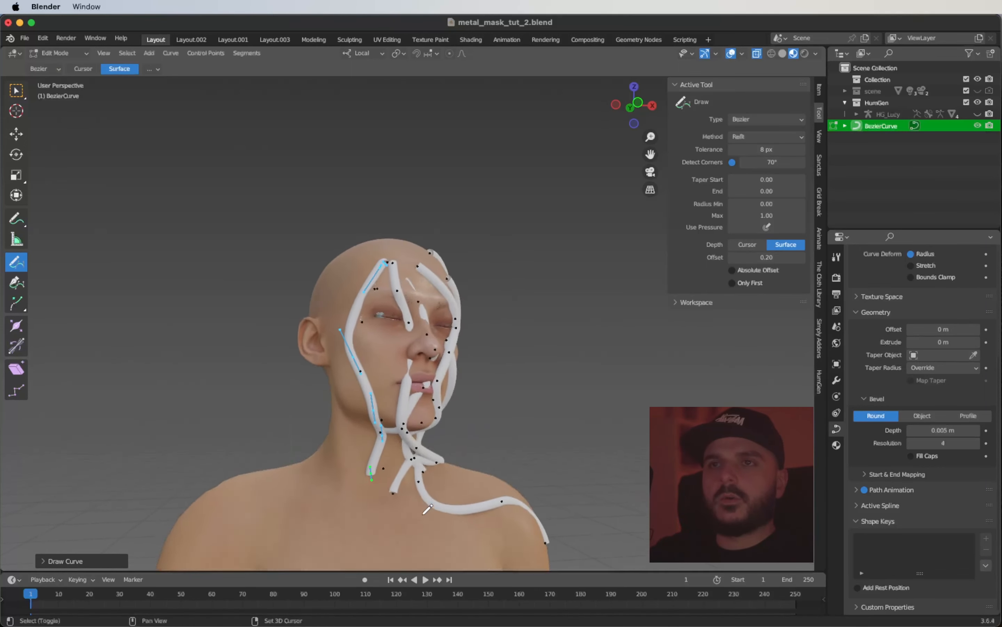
shift+scroll(424, 514, up, 5)
scroll(423, 514, right, 5)
ctrl+scroll(423, 514, down, 3)
shift+scroll(423, 514, down, 2)
scroll(424, 514, right, 5)
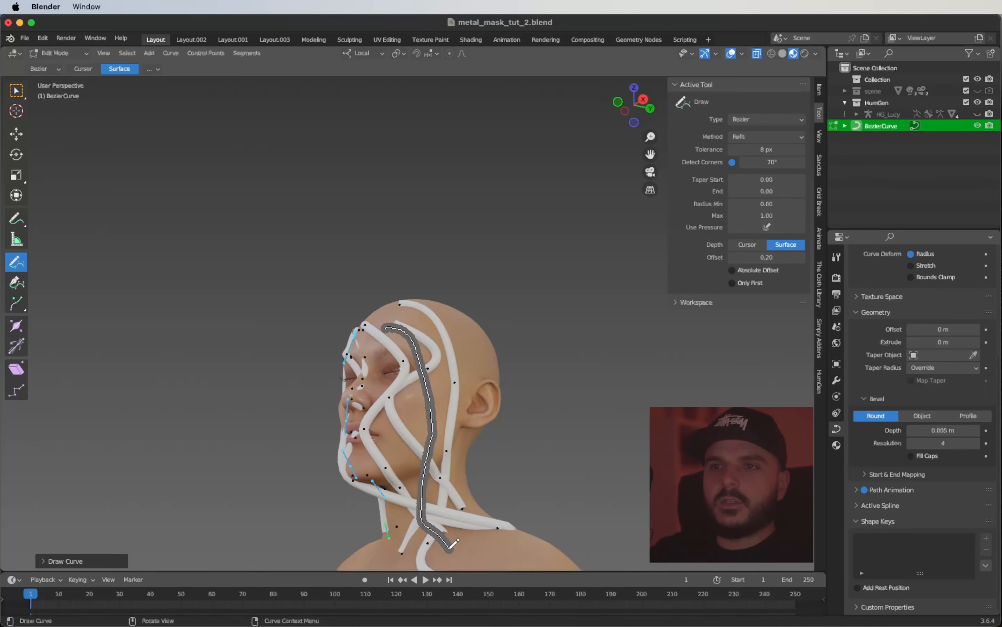
drag(454, 543, 454, 543)
scroll(453, 543, left, 5)
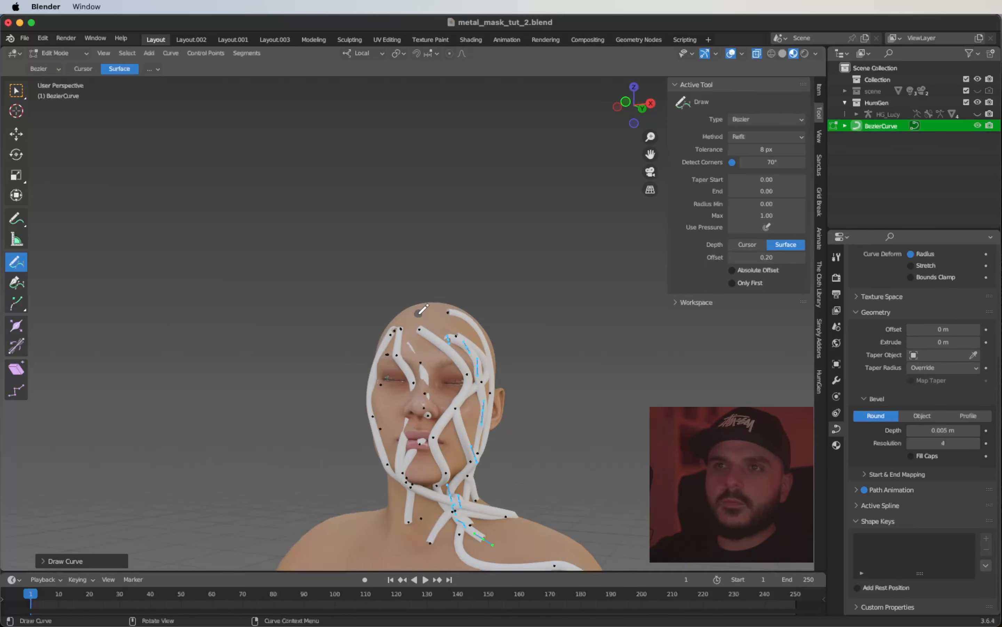
- Draw two more curves around the model's right eye and cheek down to the neck, one starting at the crown
drag(422, 527, 422, 526)
scroll(422, 527, left, 5)
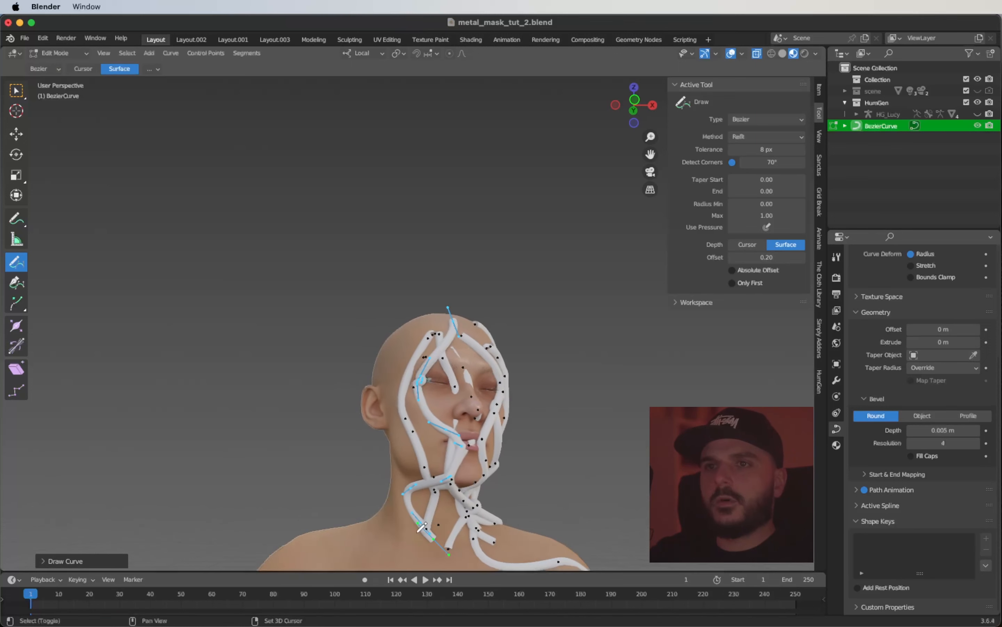
drag(419, 351, 423, 381)
ctrl+scroll(509, 476, down, 3)
shift+scroll(509, 475, down, 3)
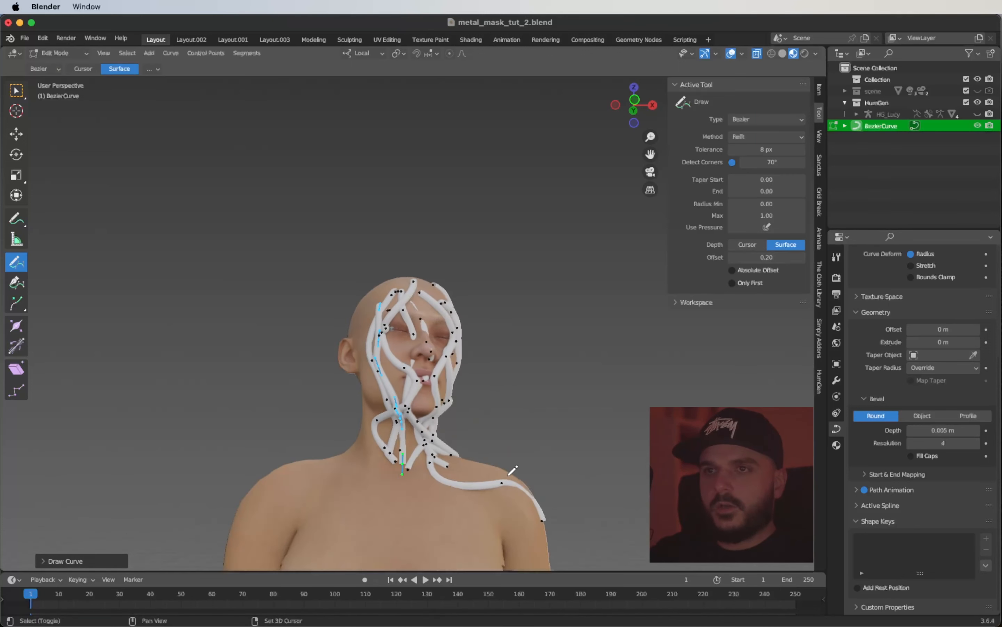
- Delete the vertices of all the drawn curves
scroll(508, 475, up, 2)
key(a)
key(x)
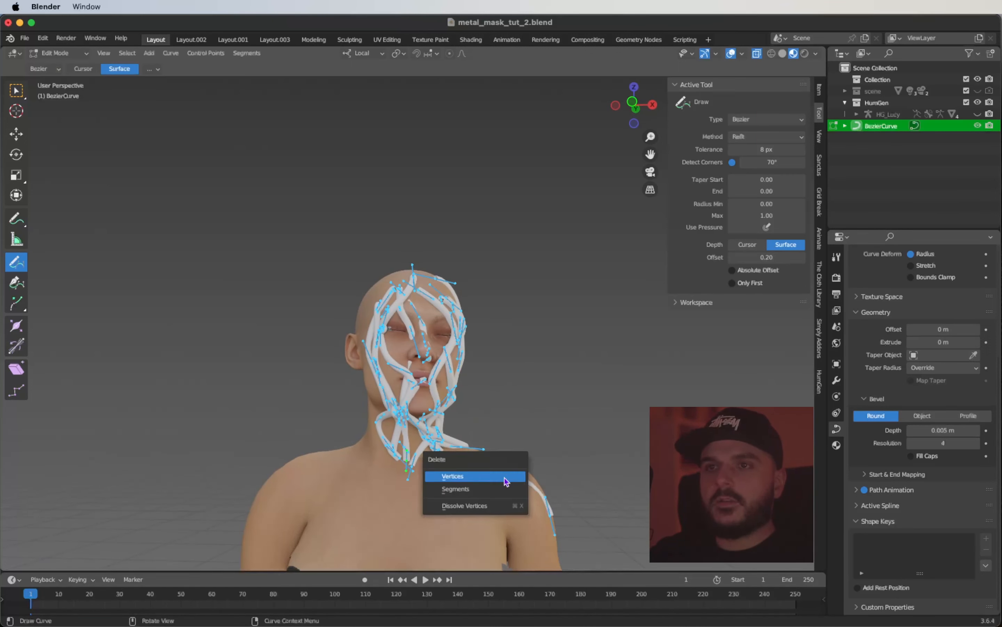
click(508, 476)
- Draw two curves from the bridge of the nose, under each eye and down each cheek to beside the mouth
shift+scroll(454, 408, up, 3)
ctrl+scroll(454, 409, up, 4)
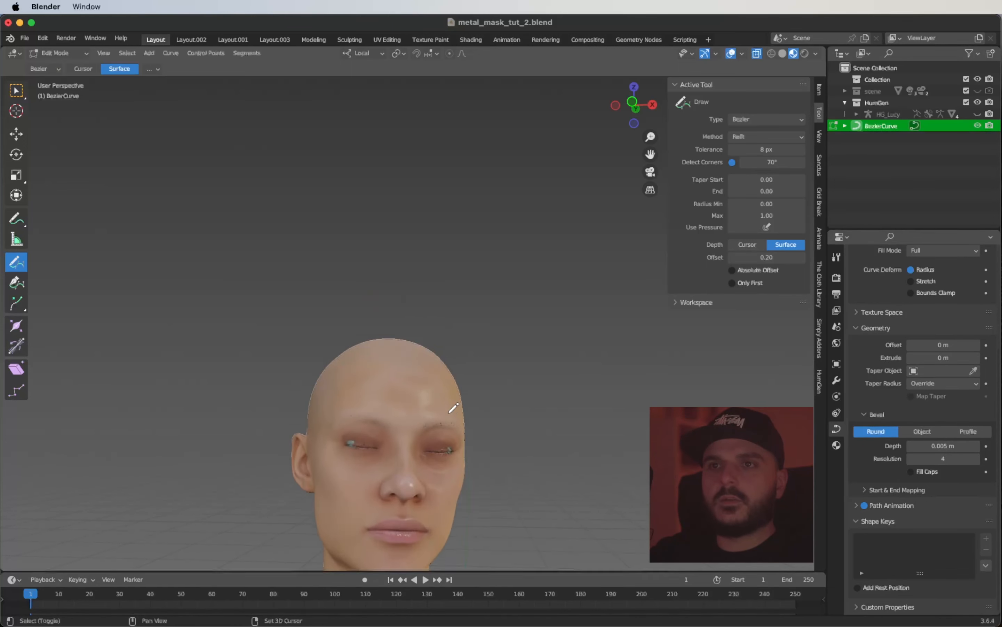
shift+scroll(454, 409, down, 4)
scroll(422, 343, up, 5)
scroll(422, 343, down, 8)
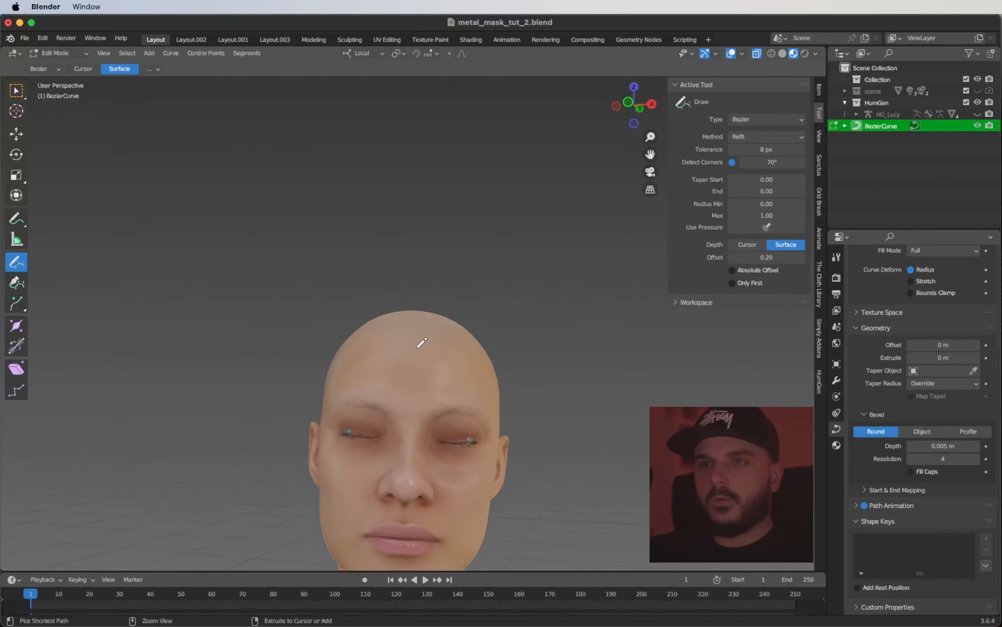
ctrl+scroll(422, 343, up, 3)
scroll(422, 342, up, 3)
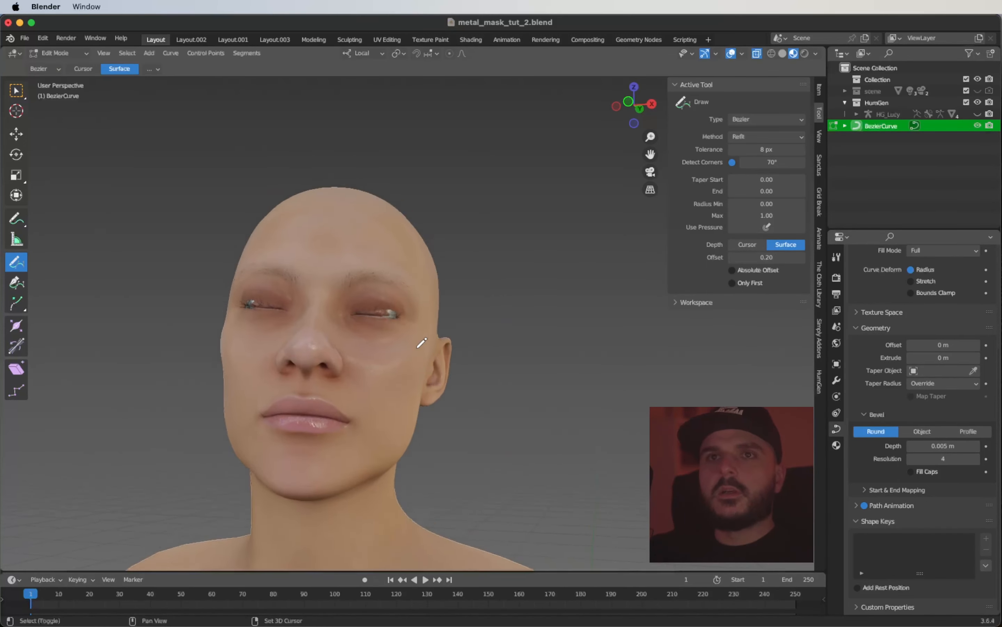
scroll(422, 342, right, 4)
ctrl+scroll(422, 343, down, 2)
shift+scroll(422, 342, up, 2)
scroll(422, 342, left, 3)
scroll(422, 343, left, 4)
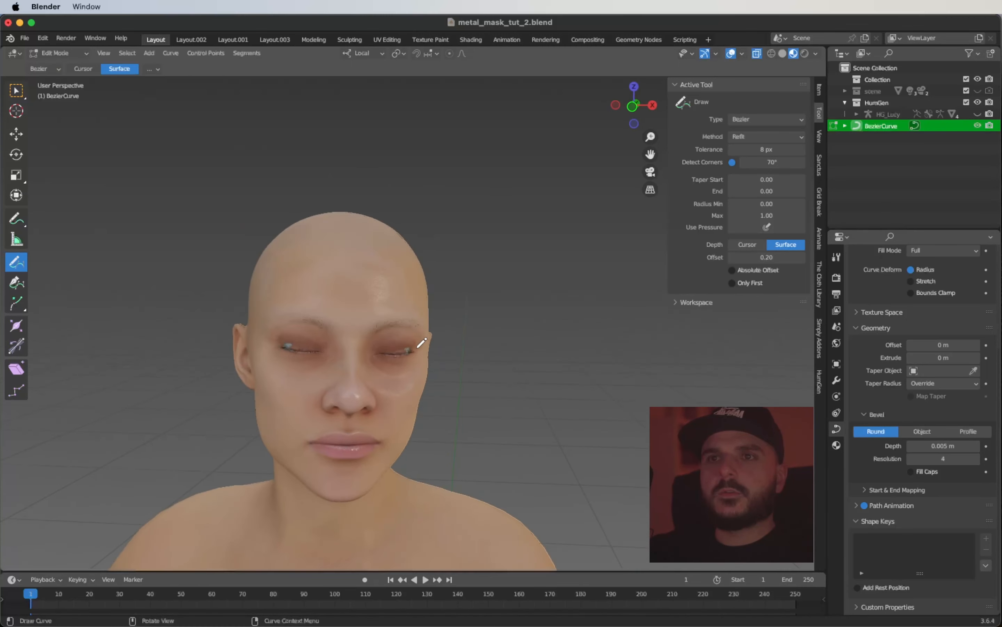
shift+scroll(421, 342, left, 2)
scroll(422, 343, up, 1)
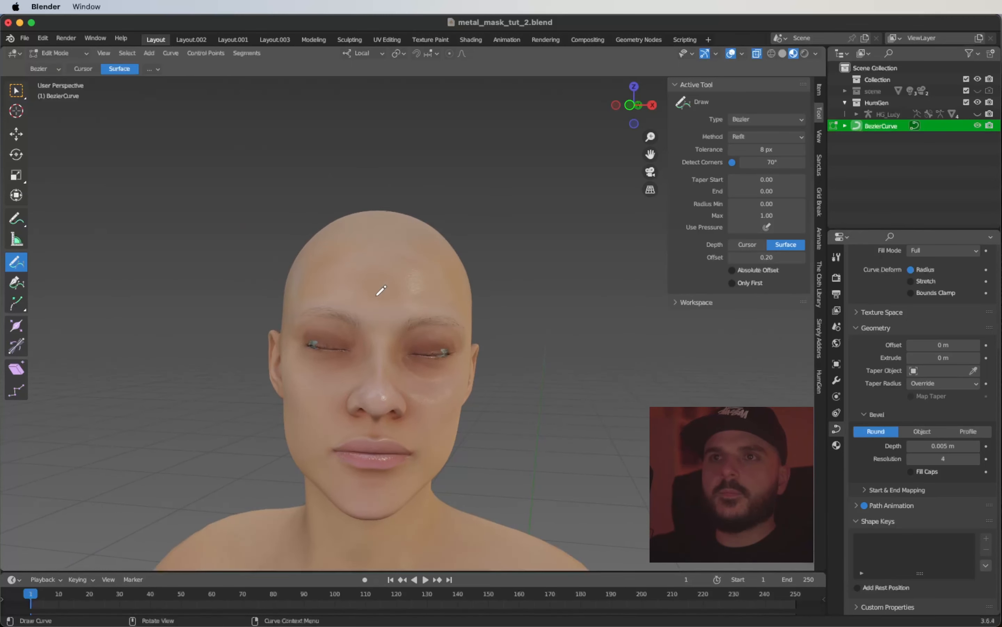
mouse_move(372, 359)
mouse_down()
mouse_move(319, 455)
mouse_move(324, 464)
mouse_up()
mouse_move(375, 364)
mouse_down()
mouse_move(425, 464)
mouse_move(381, 335)
mouse_up()
- Draw an angled curve from between the eyebrows across the forehead and a short vertical stroke on the chin
scroll(381, 348, up, 3)
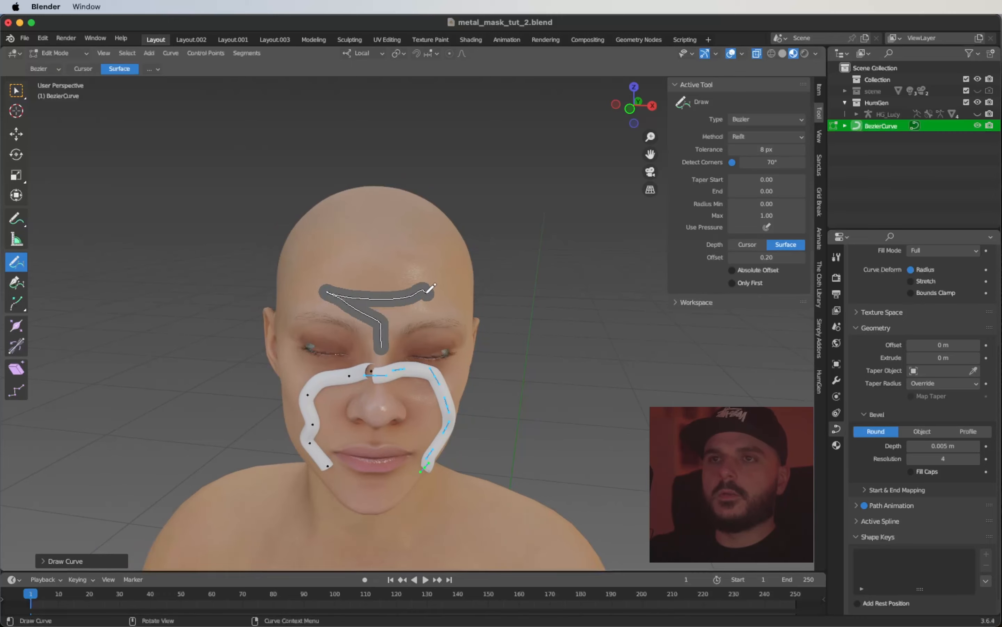
drag(427, 292, 428, 293)
scroll(401, 402, down, 5)
drag(400, 402, 399, 433)
scroll(420, 353, up, 3)
- Draw a short vertical curve on each temple beside the outer corner of the eye
scroll(421, 353, left, 4)
drag(336, 278, 337, 321)
scroll(456, 252, right, 8)
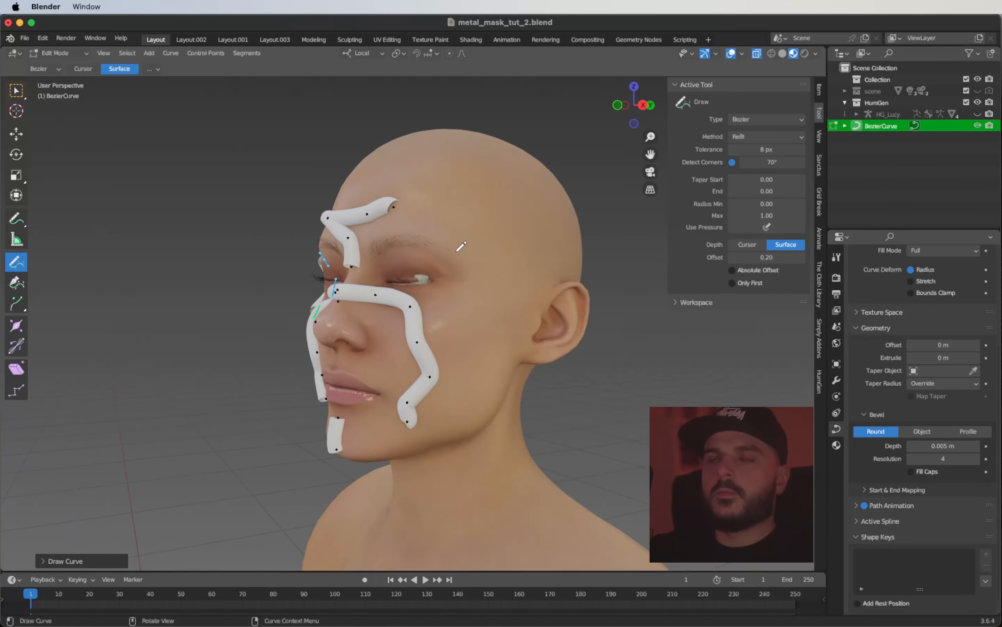
drag(456, 252, 468, 313)
- Draw a short slanted curve above the outer end of each eyebrow
scroll(468, 313, left, 8)
scroll(468, 312, down, 3)
scroll(359, 203, up, 3)
drag(359, 203, 335, 216)
scroll(459, 197, right, 6)
drag(459, 196, 486, 211)
scroll(485, 210, left, 4)
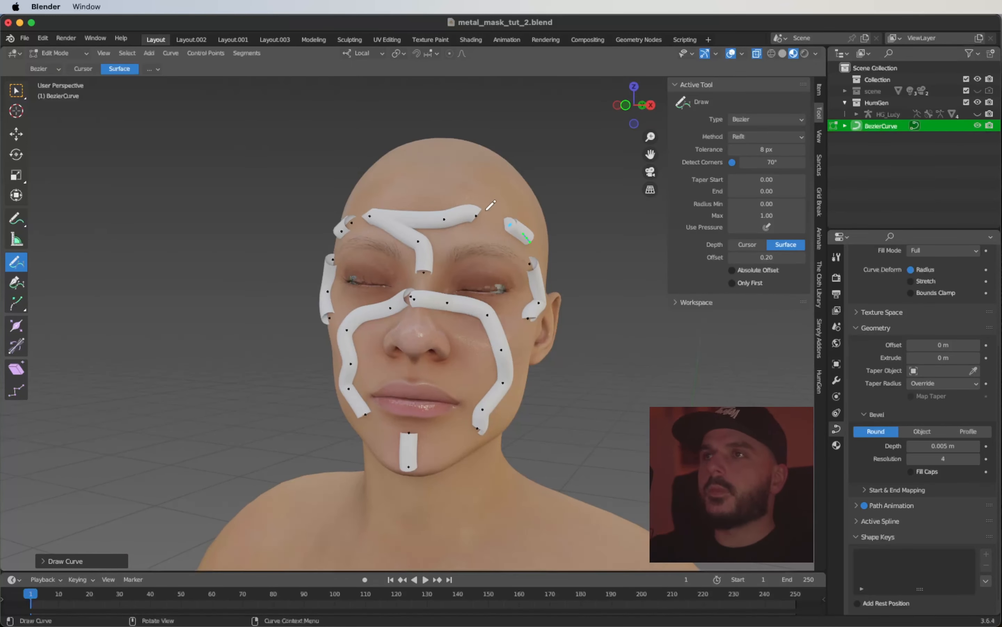
- Switch to Object Mode and duplicate the face curves, placing the copy about 0.035 m above the original
key(Tab)
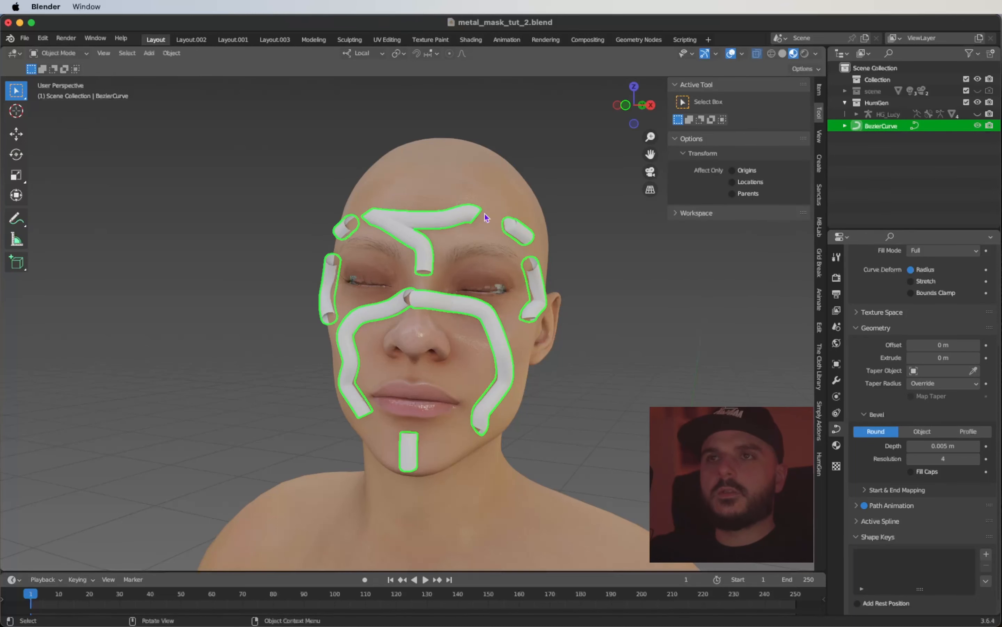
scroll(488, 219, left, 3)
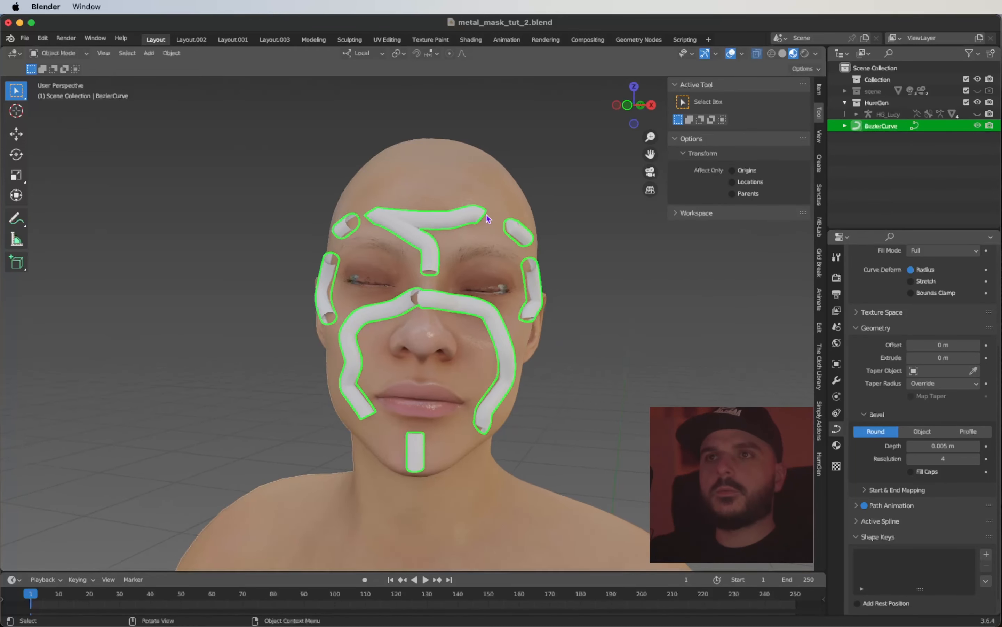
scroll(488, 219, up, 4)
scroll(489, 219, down, 4)
ctrl+scroll(488, 219, up, 3)
shift+scroll(488, 219, right, 2)
scroll(488, 219, down, 3)
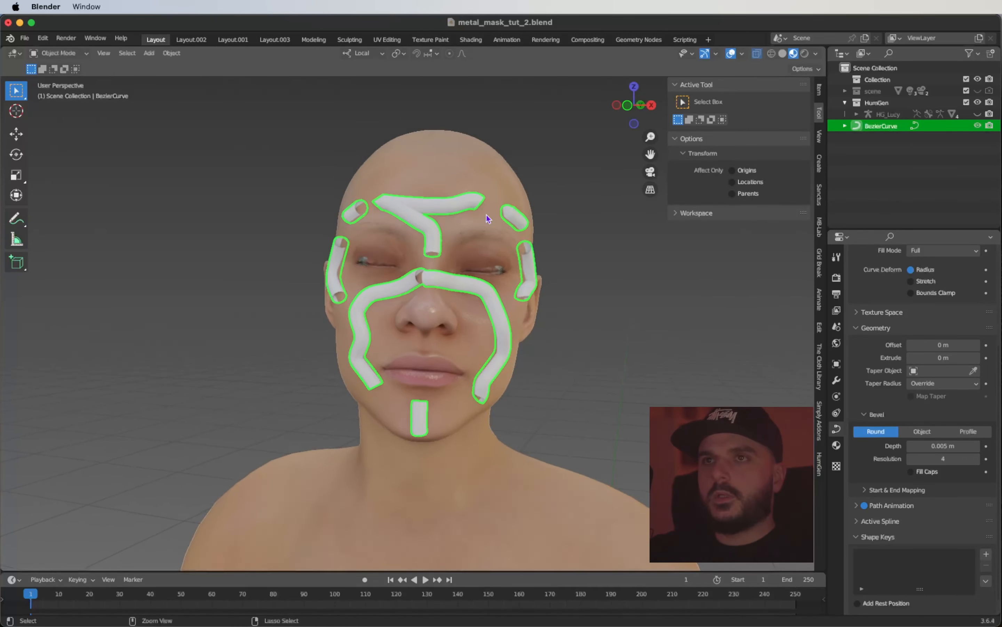
key(shift+d)
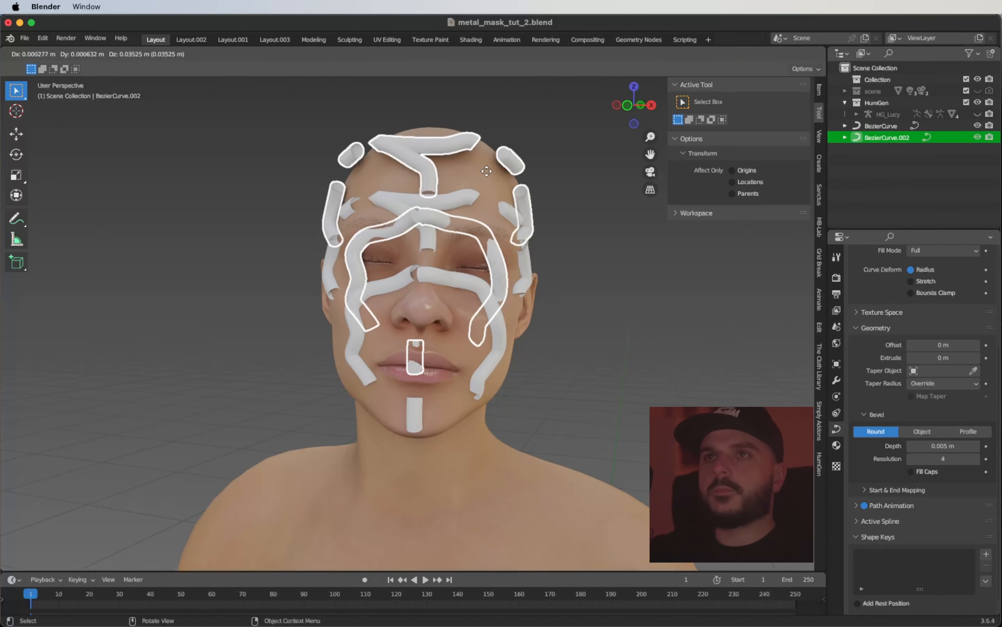
click(486, 170)
scroll(622, 192, right, 2)
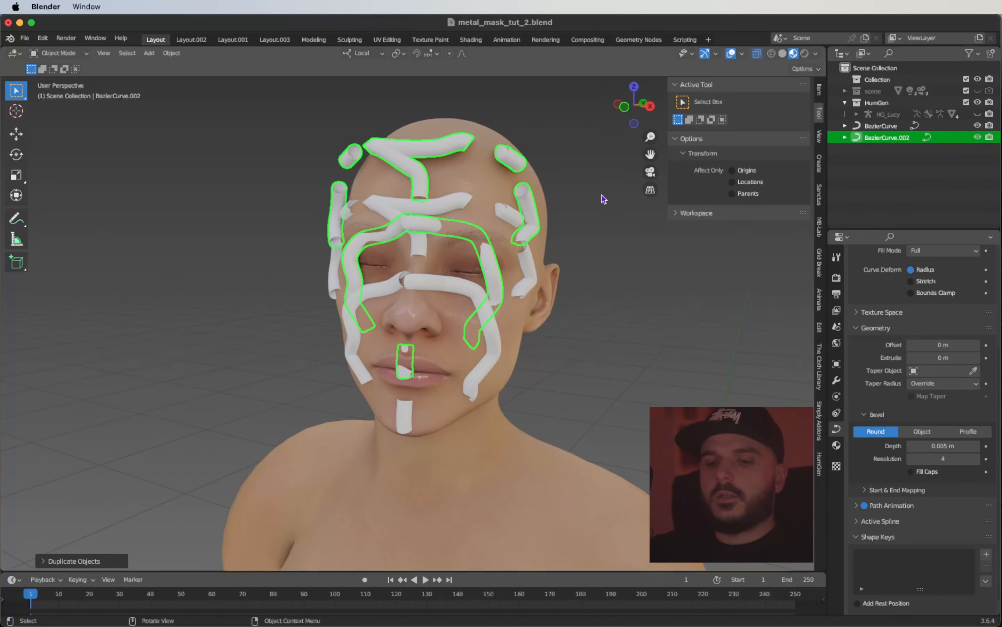
- Enter Edit Mode on the duplicated curve object and delete all of its vertices
key(Tab)
scroll(541, 203, down, 2)
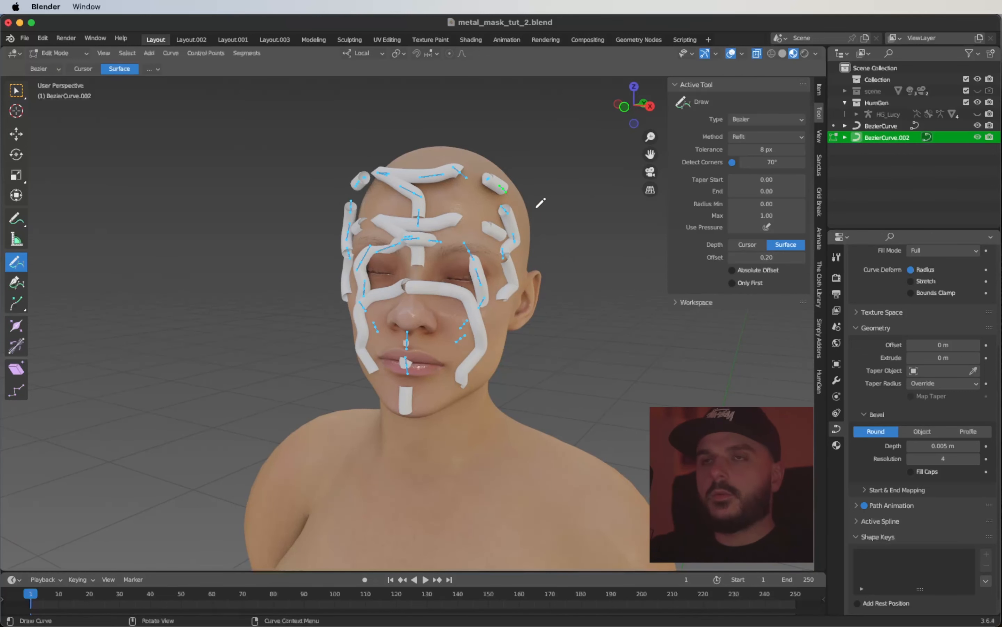
key(x)
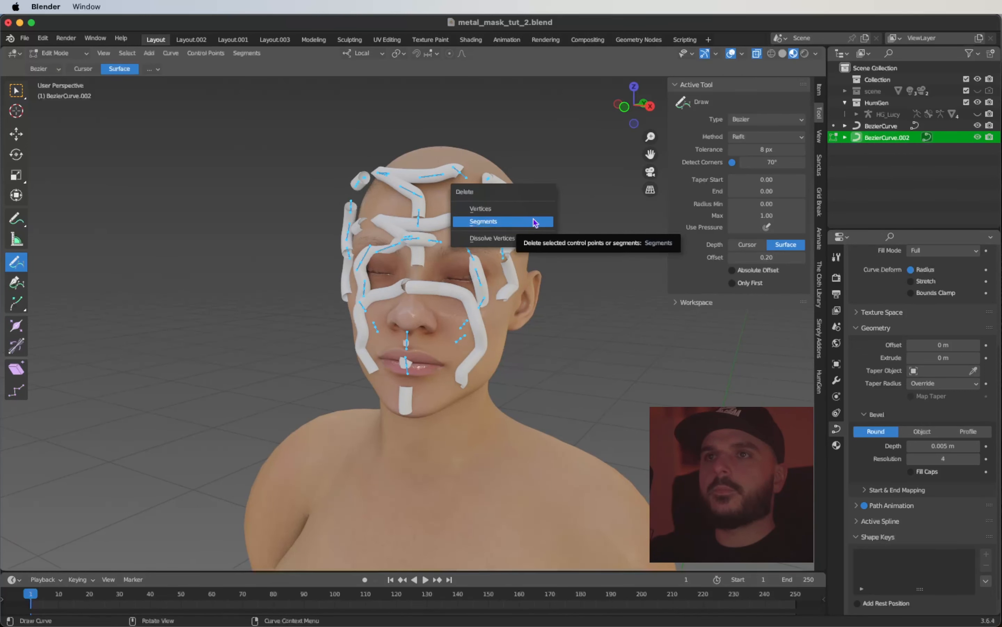
click(536, 208)
scroll(522, 246, up, 2)
middle_drag(527, 246, 521, 248)
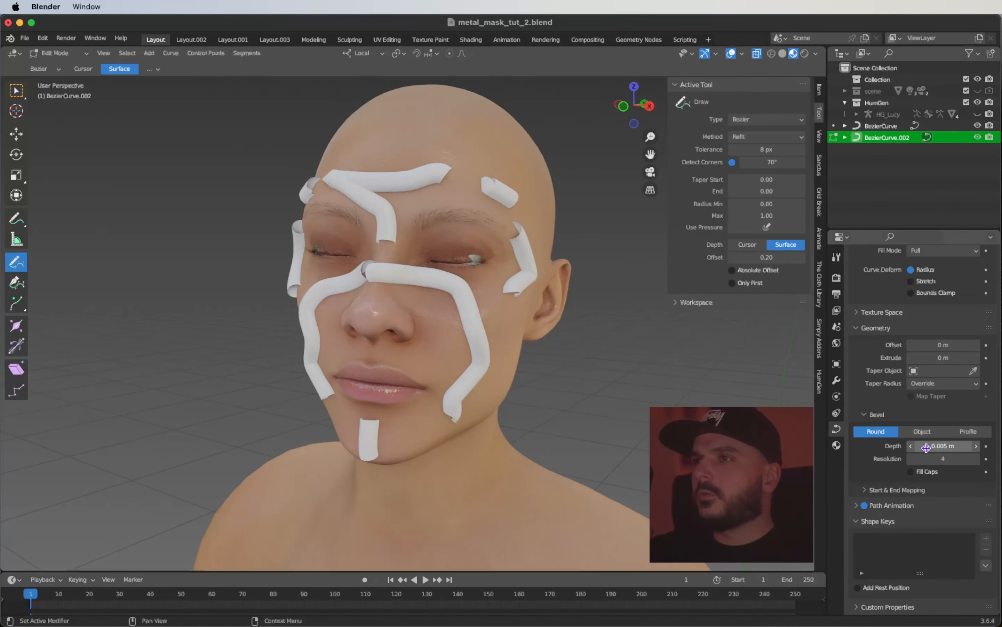
- Draw a trial curve from forehead to ear, reduce the bevel depth to 0.002 m, and delete the trial curve's vertices
mouse_move(443, 141)
mouse_down()
mouse_move(520, 270)
mouse_move(514, 330)
mouse_up()
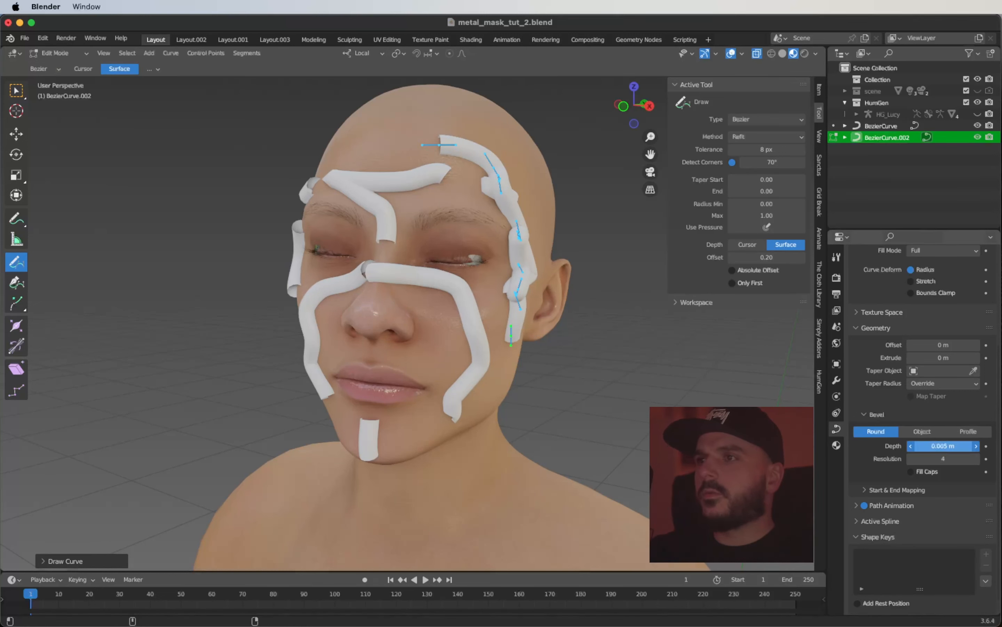
drag(943, 446, 928, 446)
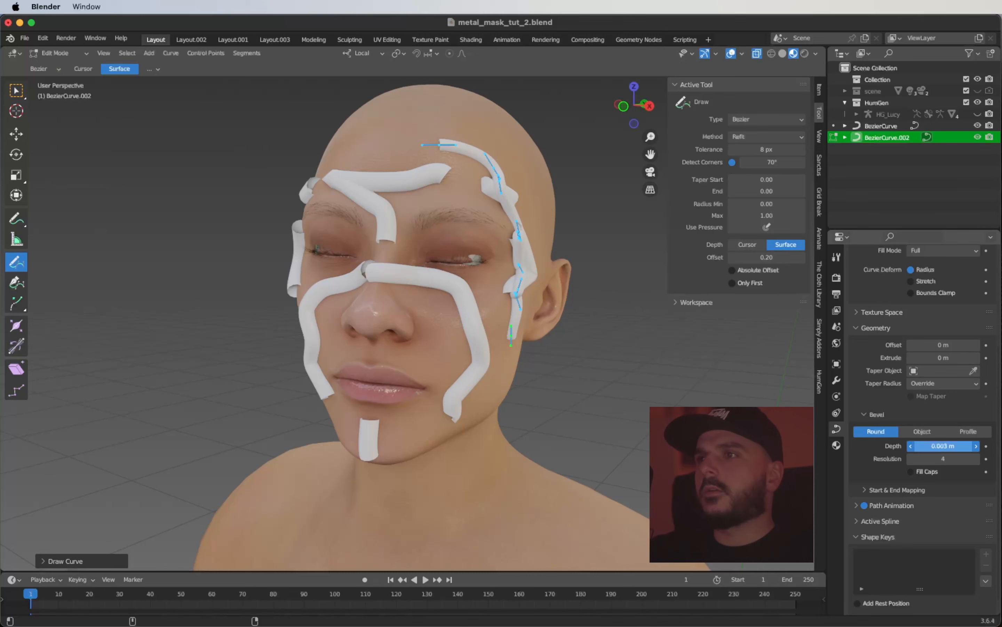
middle_drag(561, 225, 561, 225)
scroll(561, 225, down, 1)
key(x)
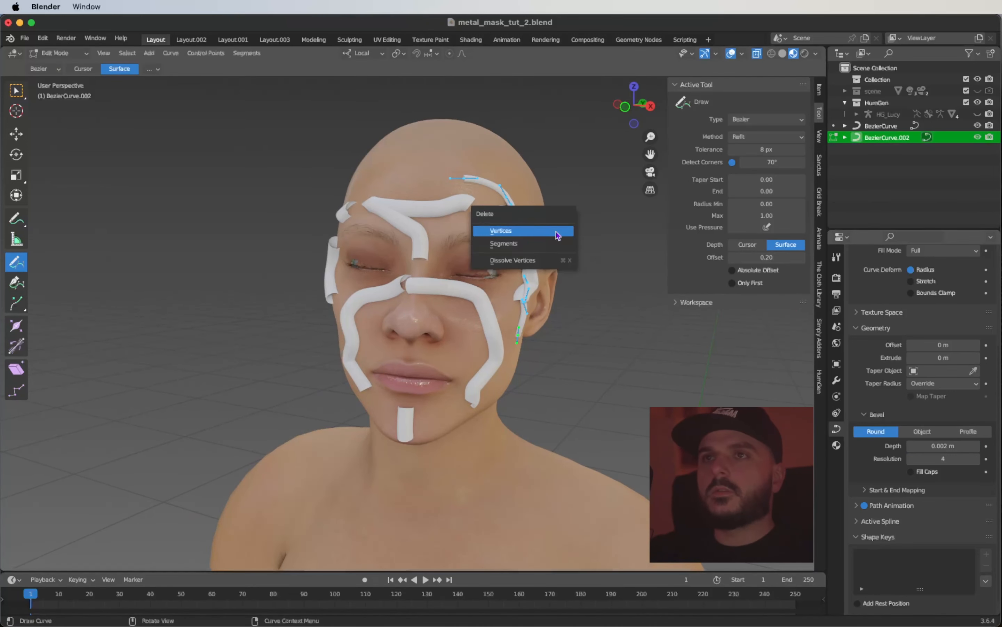
click(556, 235)
- Draw a thin bent curve from below each nostril over the lips down to the chin
scroll(425, 242, up, 5)
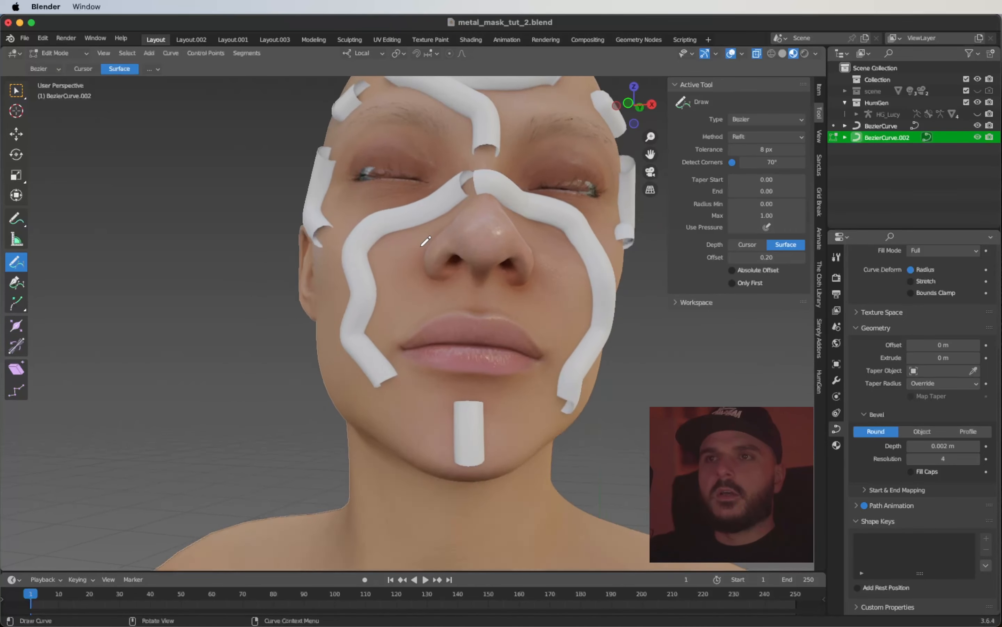
scroll(426, 242, down, 3)
middle_drag(425, 241, 436, 305)
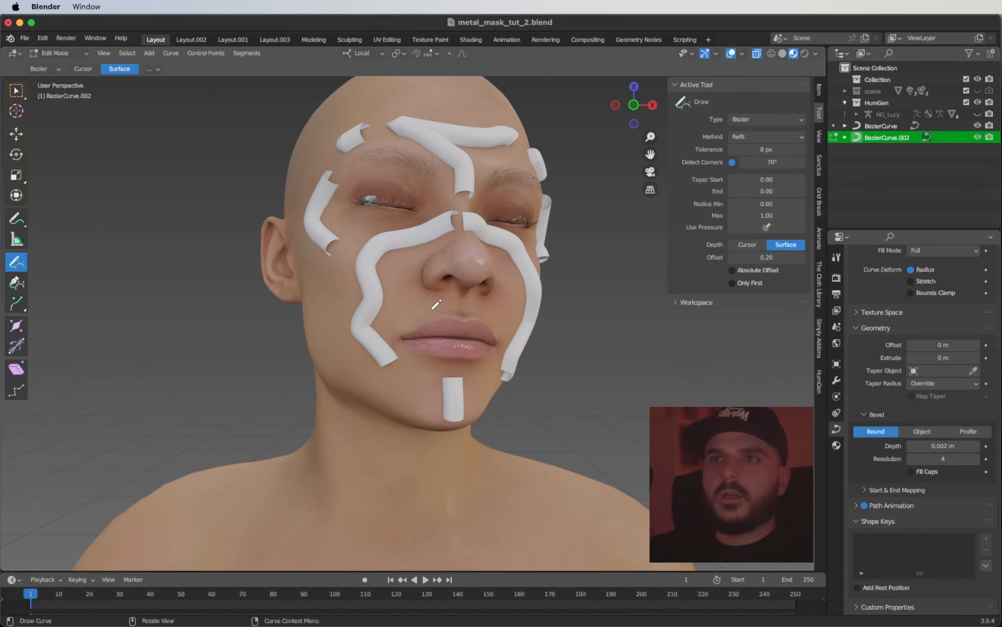
drag(431, 400, 429, 405)
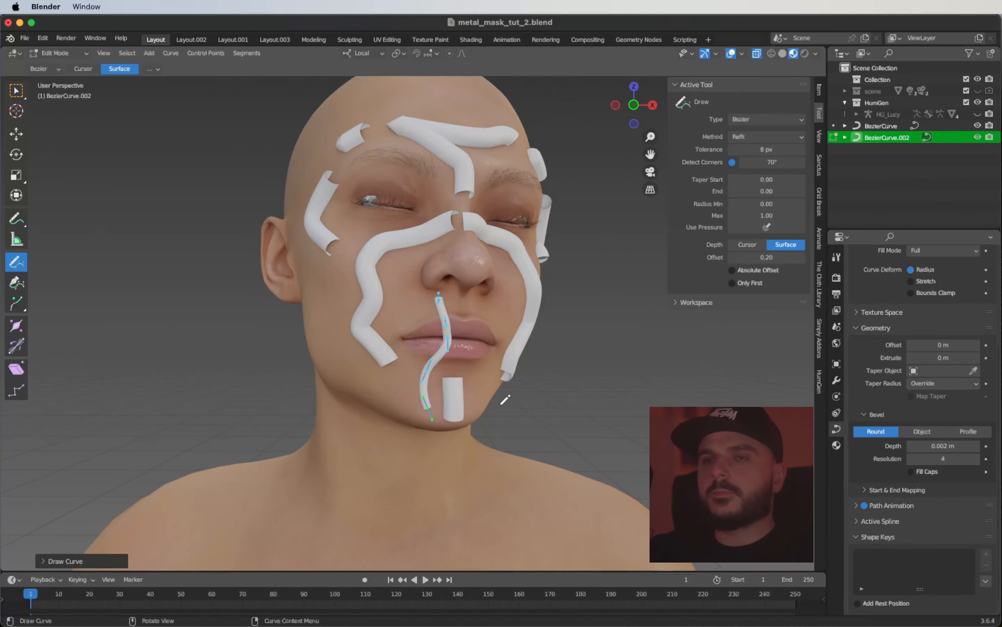
middle_drag(505, 400, 483, 309)
drag(479, 294, 505, 408)
- Draw two large curves that start on the upper forehead and curl into spirals on either side of the crown
middle_drag(521, 287, 480, 252)
drag(479, 252, 442, 137)
drag(456, 180, 459, 184)
middle_drag(459, 183, 406, 189)
drag(396, 190, 514, 219)
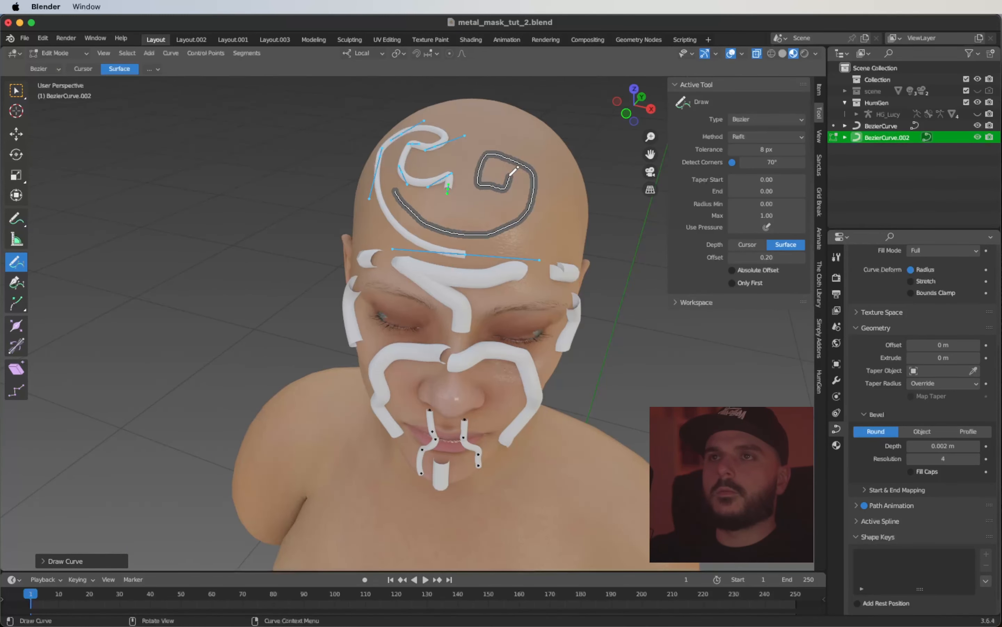
drag(514, 172, 516, 170)
- Draw a curve from below the nose out to each cheek and a vertical curve from the upper lip to the chin
middle_drag(516, 170, 460, 294)
drag(417, 298, 417, 298)
middle_drag(418, 298, 485, 310)
drag(486, 310, 532, 300)
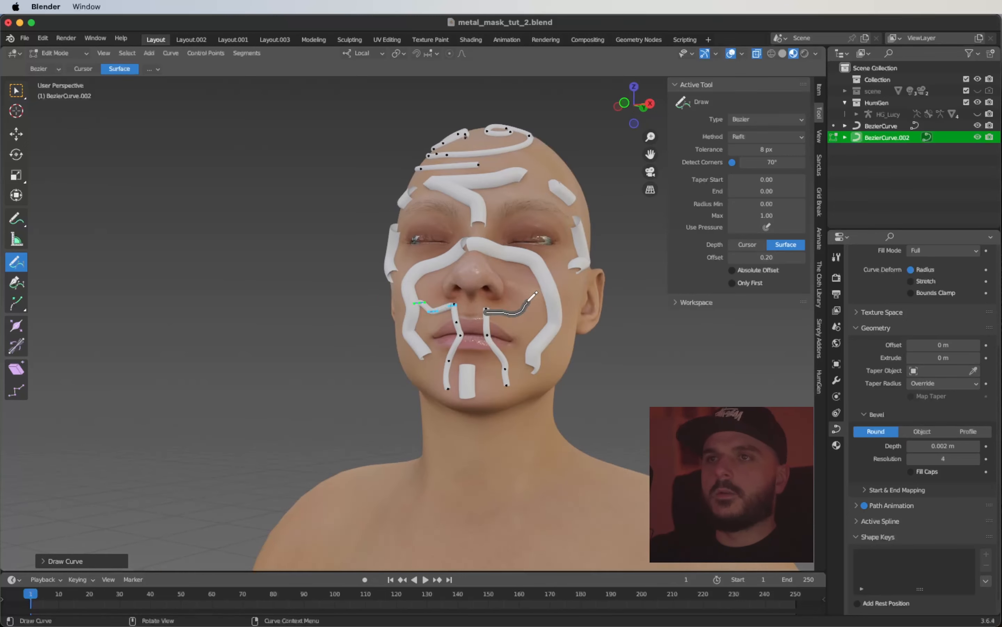
drag(471, 359, 471, 360)
middle_drag(471, 360, 472, 398)
- Draw a long curve along the jawline and a winding curve in front of the ear on both sides of the face
drag(623, 314, 624, 314)
middle_drag(624, 314, 313, 274)
drag(313, 273, 366, 327)
middle_drag(366, 328, 449, 329)
scroll(448, 329, left, 5)
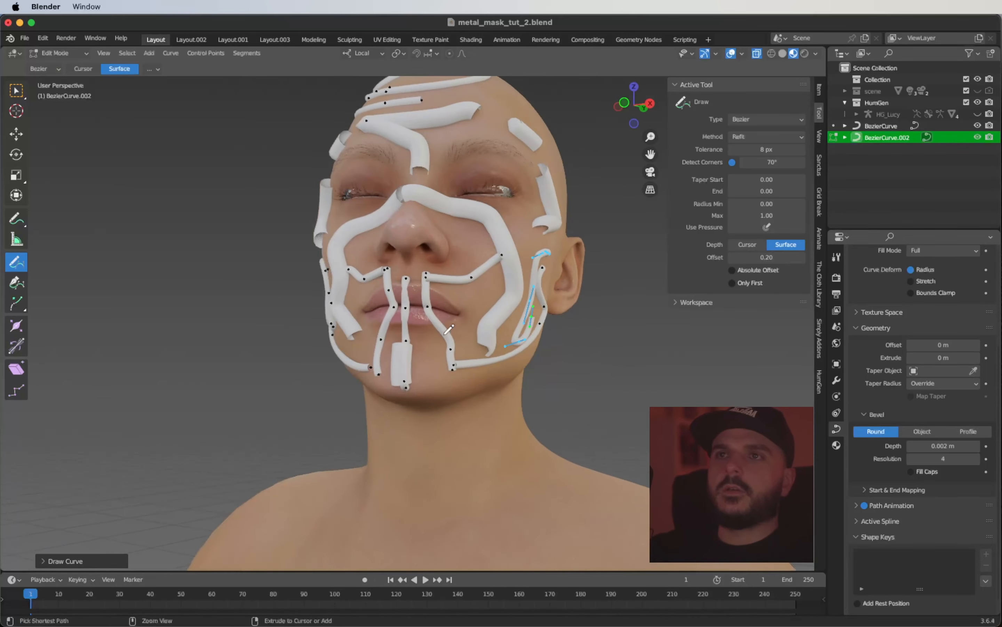
- Draw a curve from the middle of the forehead across the side of the head, ending in a loop above the temple
shift+scroll(448, 329, up, 3)
ctrl+scroll(449, 330, down, 3)
ctrl+scroll(448, 330, up, 3)
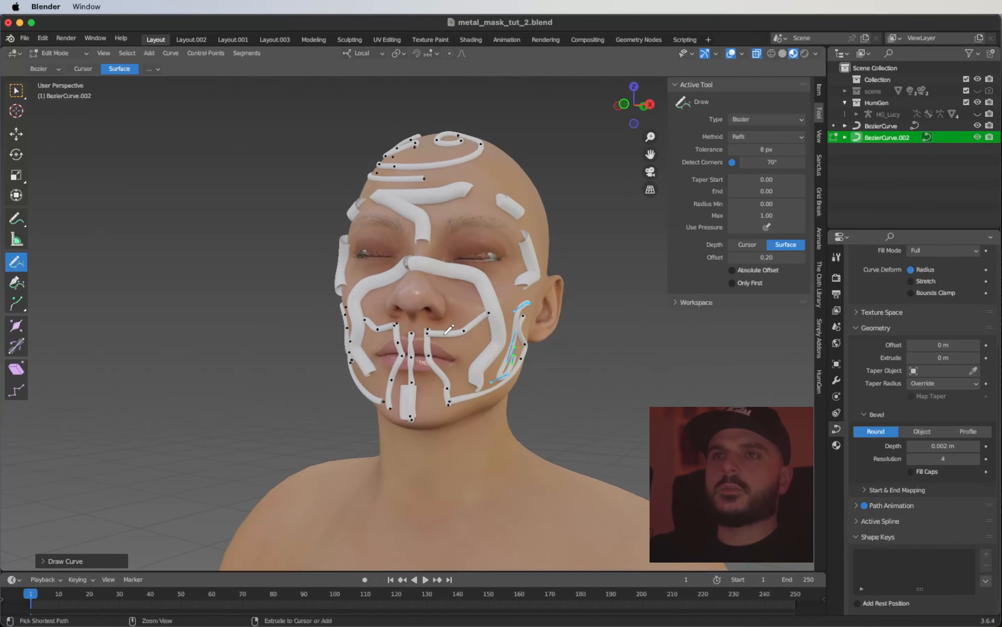
scroll(449, 329, up, 5)
shift+scroll(449, 329, up, 5)
shift+scroll(449, 329, up, 3)
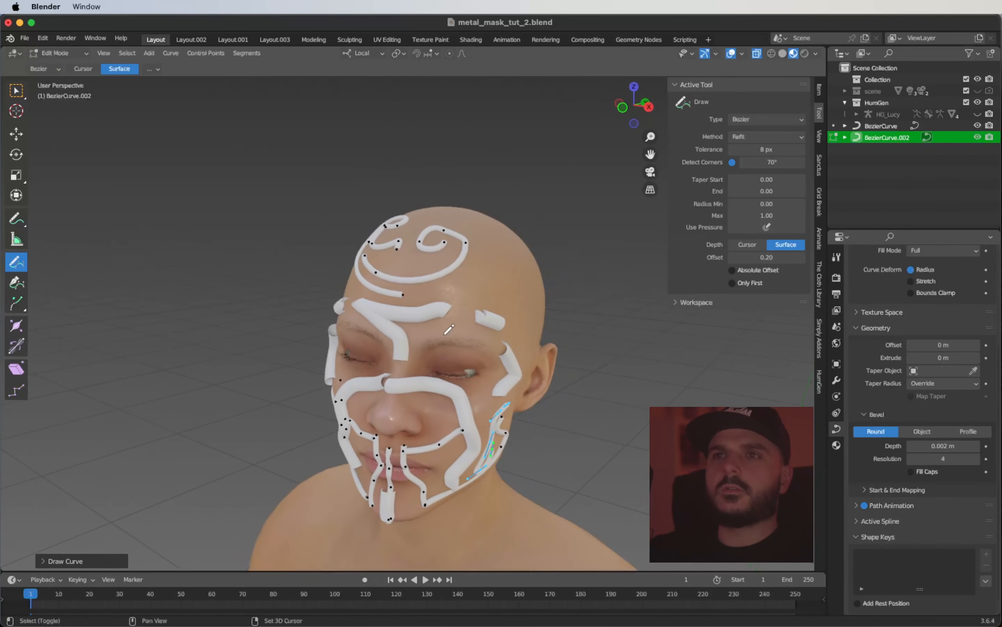
ctrl+scroll(449, 329, up, 5)
ctrl+scroll(449, 329, down, 3)
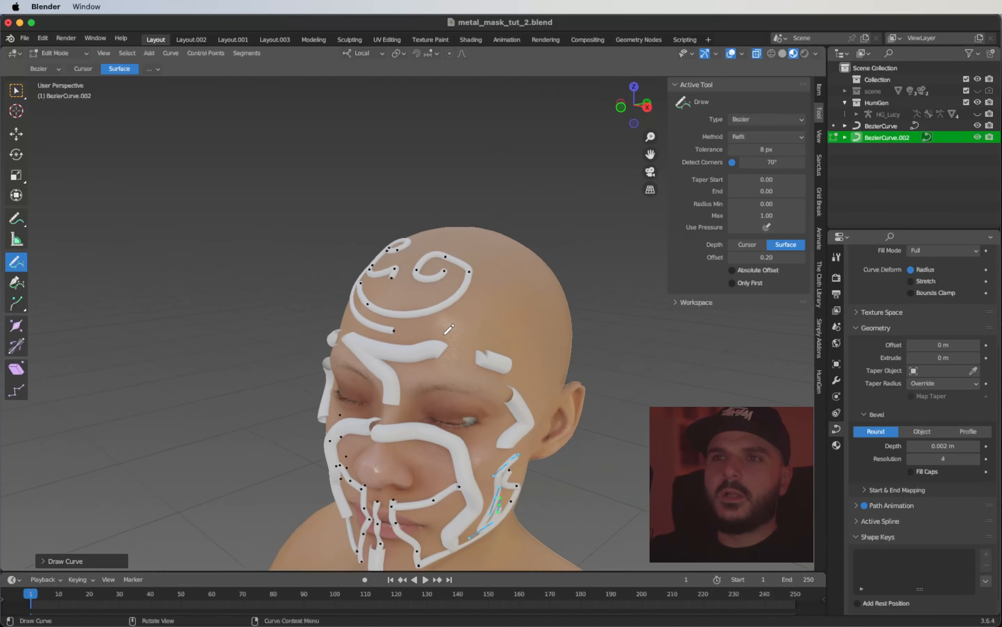
scroll(449, 329, right, 3)
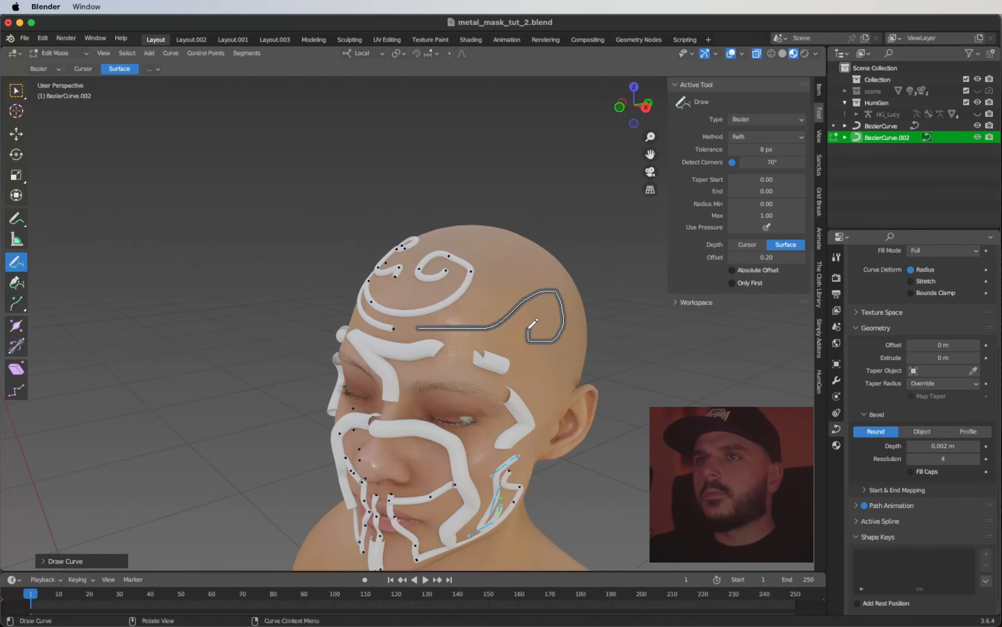
- Draw a hooked curve above the ear and a curled curve over the top of the head
scroll(547, 315, right, 3)
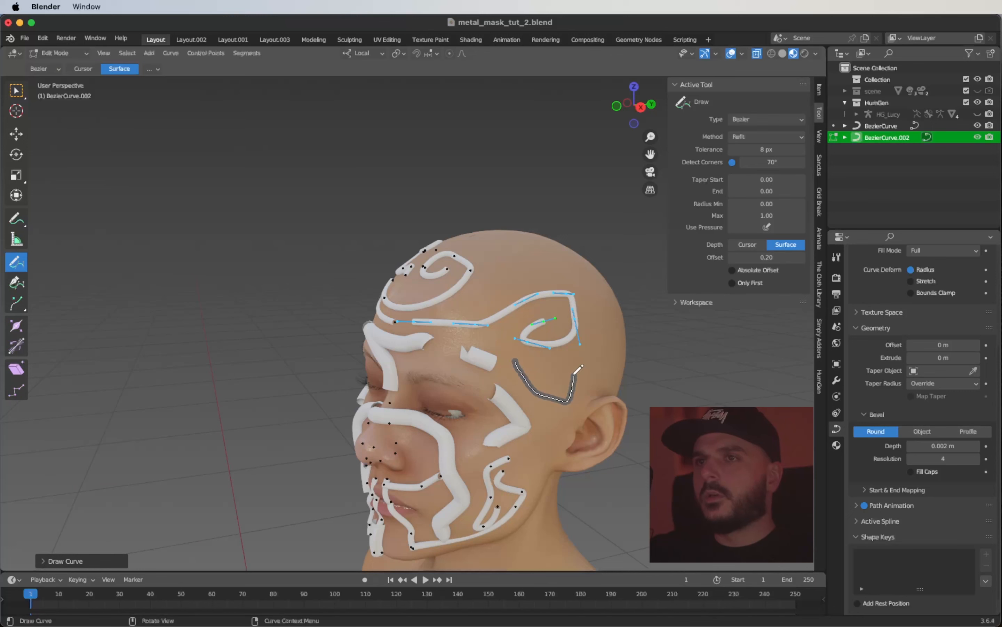
scroll(486, 305, up, 3)
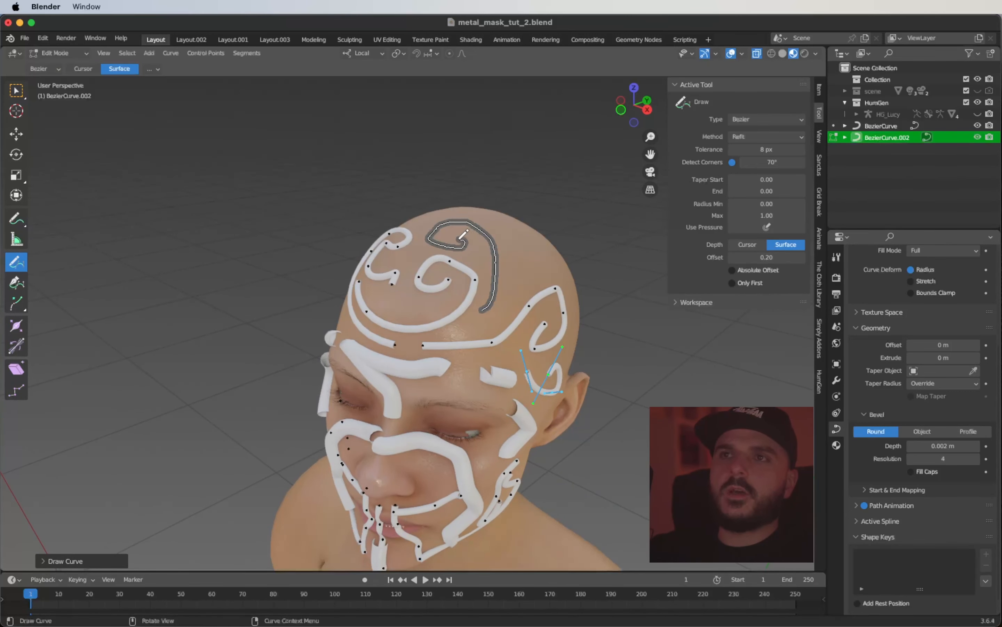
scroll(459, 233, down, 5)
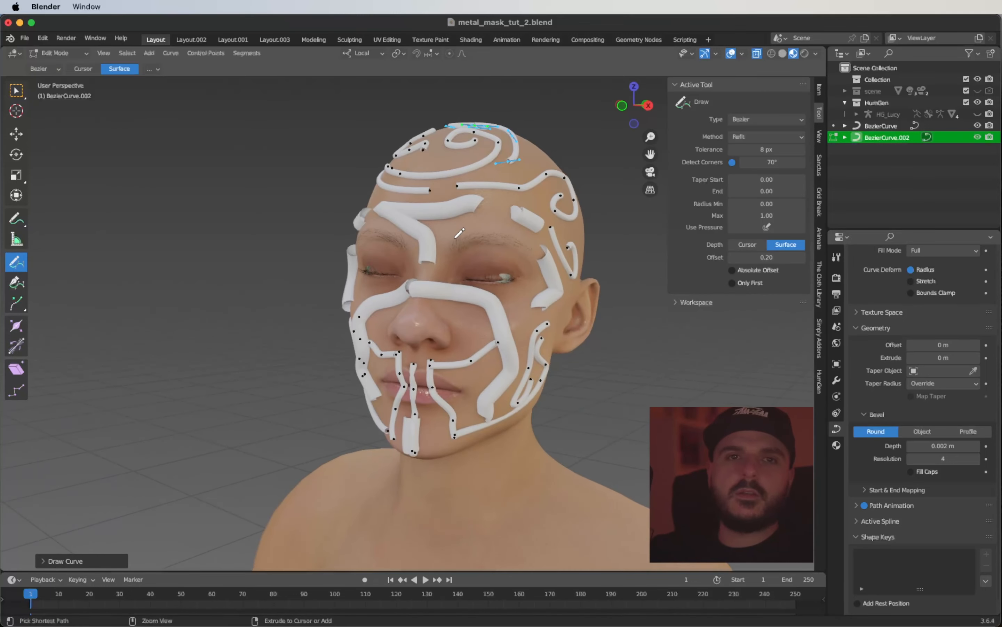
- Draw a small curve in front of the ear and an arched curve over the opposite side of the forehead
ctrl+scroll(459, 233, down, 2)
scroll(459, 233, left, 5)
shift+scroll(459, 233, down, 3)
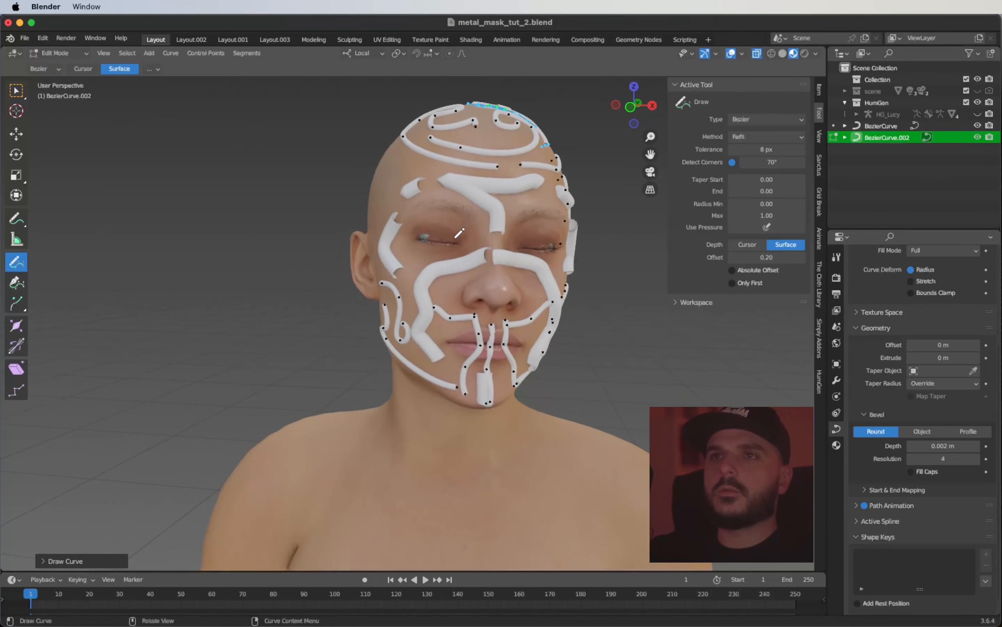
scroll(459, 233, left, 4)
scroll(459, 233, right, 4)
shift+scroll(459, 233, down, 3)
scroll(459, 233, right, 5)
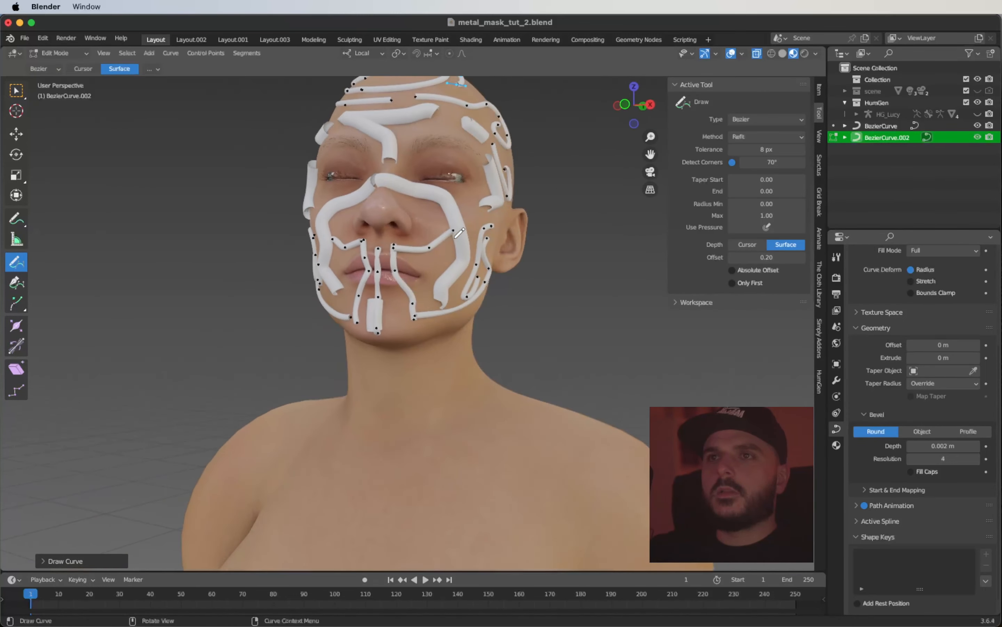
scroll(457, 221, right, 3)
scroll(457, 221, left, 8)
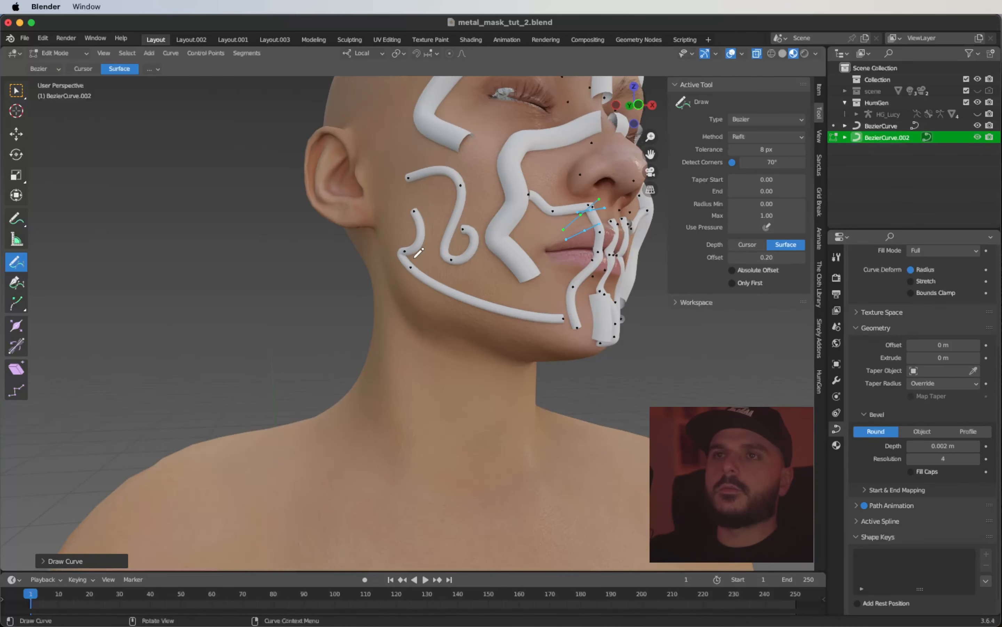
drag(421, 302, 488, 194)
- Draw a short thin curve on the cheek on each side of the nose
ctrl+scroll(445, 208, down, 5)
scroll(445, 208, up, 3)
scroll(446, 208, right, 3)
scroll(480, 211, down, 4)
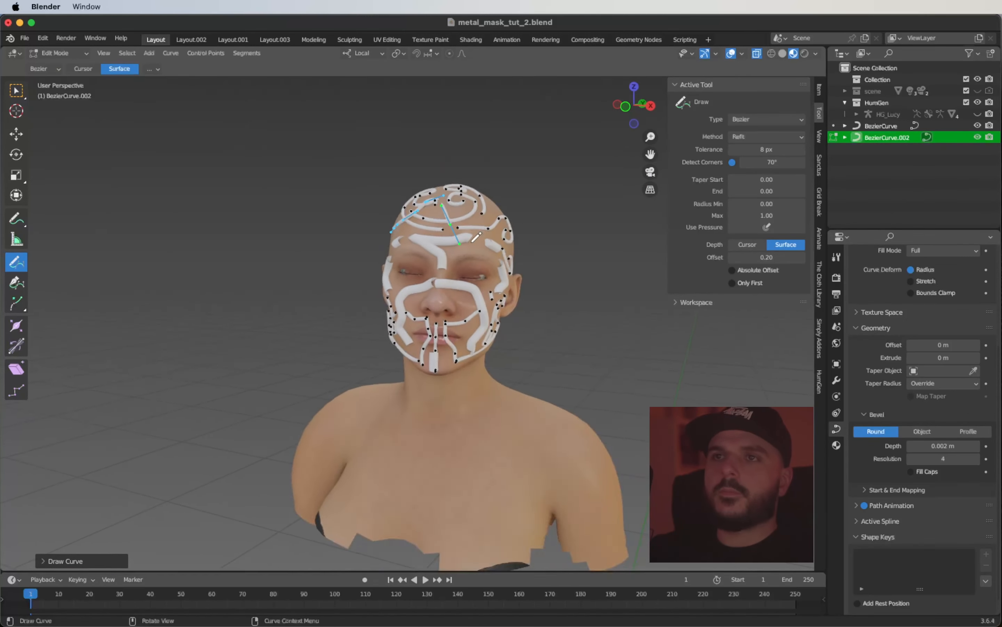
ctrl+scroll(455, 257, up, 4)
scroll(436, 336, right, 4)
scroll(442, 336, left, 8)
mouse_move(420, 322)
mouse_down()
mouse_move(443, 336)
mouse_move(370, 343)
mouse_up()
scroll(370, 343, right, 6)
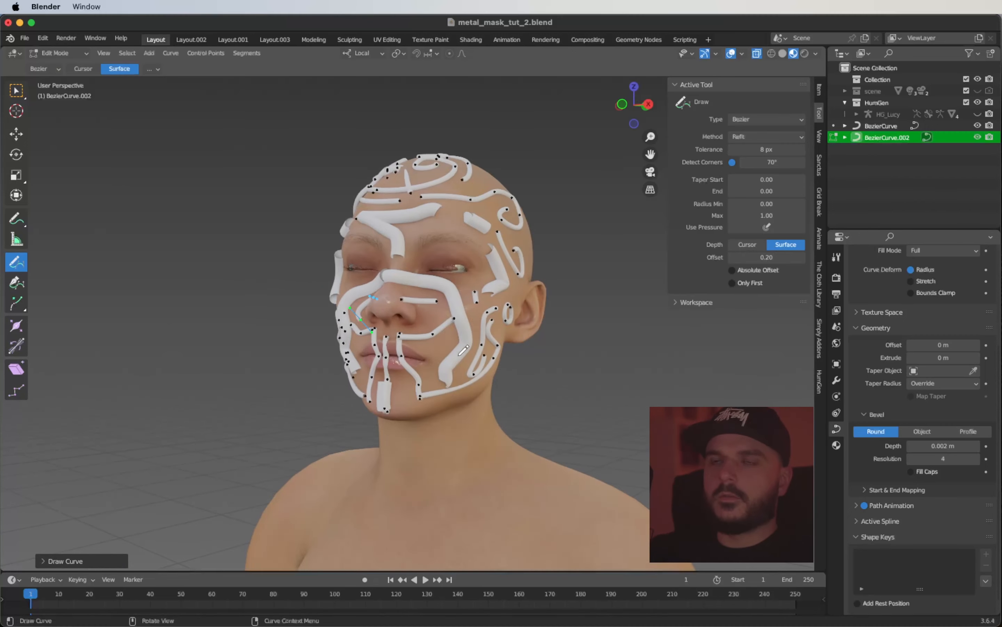
- Draw a ring-shaped curve on each cheek beside the corner of the mouth
drag(459, 344, 460, 348)
scroll(460, 349, left, 6)
ctrl+scroll(338, 366, down, 4)
scroll(338, 366, right, 4)
- Draw a horizontal curve across the chin below the lower lip, crossing the vertical curves
drag(283, 347, 349, 343)
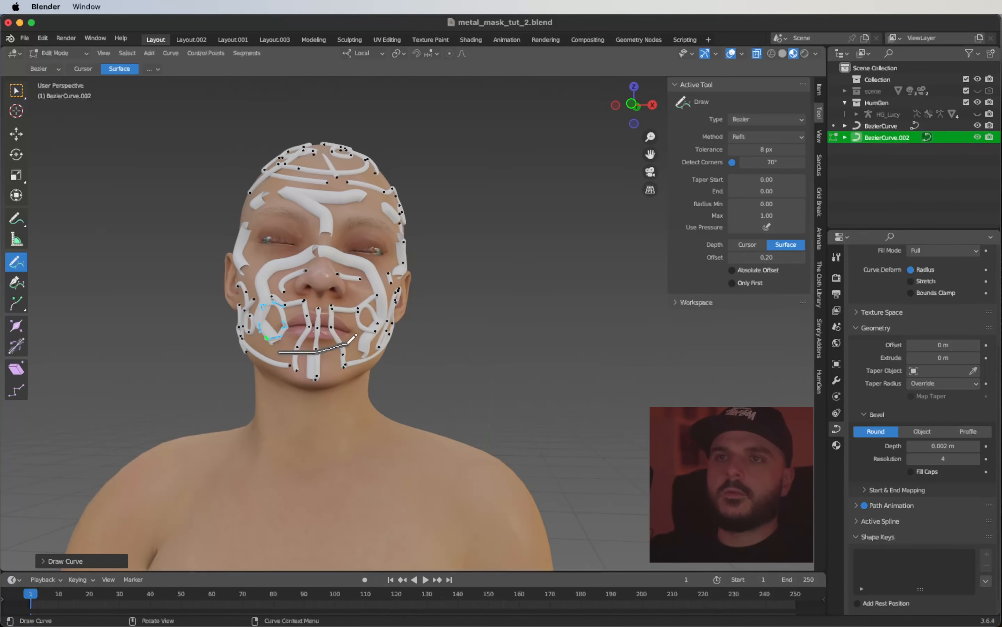
scroll(349, 344, right, 5)
ctrl+scroll(349, 343, up, 5)
ctrl+scroll(350, 344, down, 2)
ctrl+scroll(349, 343, down, 3)
scroll(350, 344, left, 2)
shift+scroll(349, 344, down, 2)
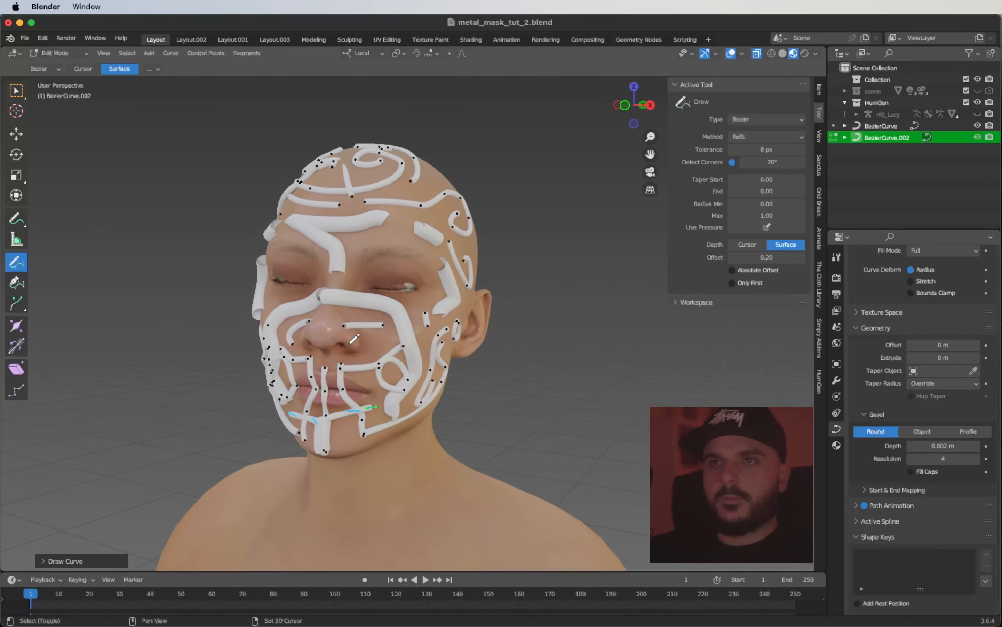
- Save the file and return to Object Mode
key(super+s)
key(Tab)
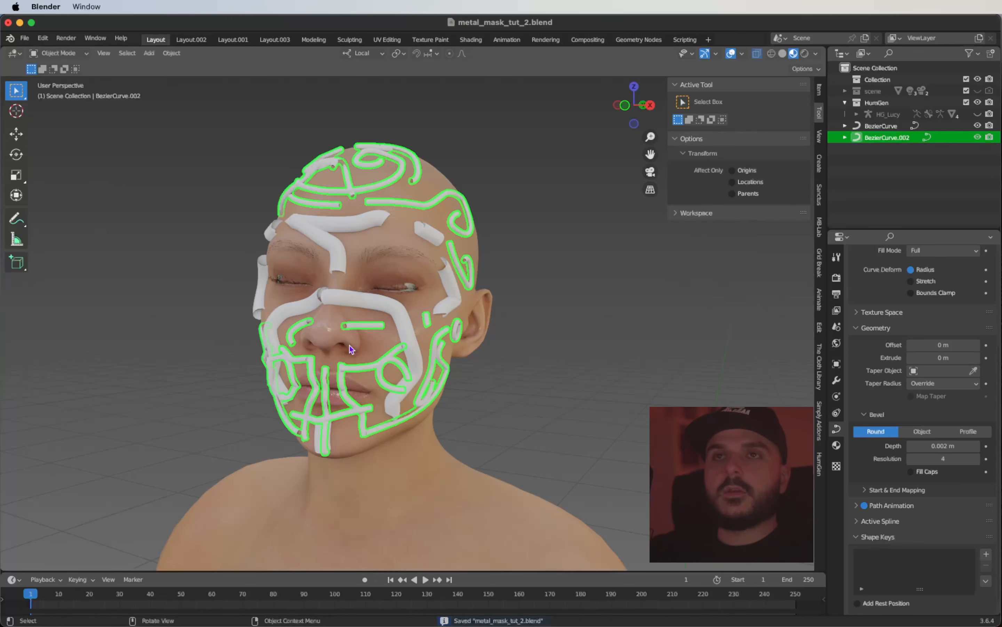
scroll(398, 301, left, 2)
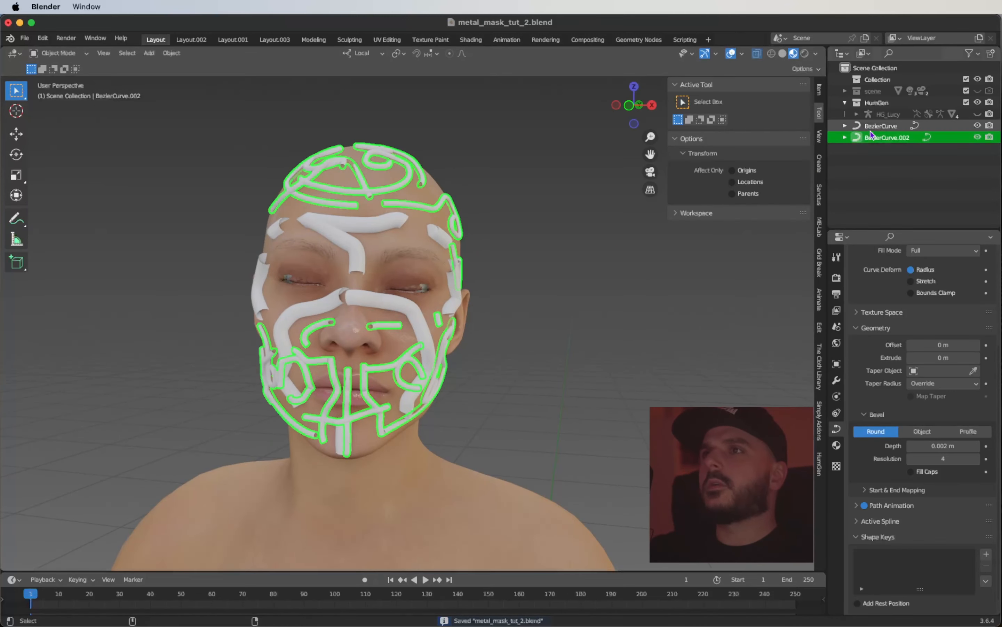
- Add the thick BezierCurve object to the selection and join it with the thin curves into one object
ctrl+click(881, 126)
scroll(429, 217, right, 3)
scroll(429, 217, left, 3)
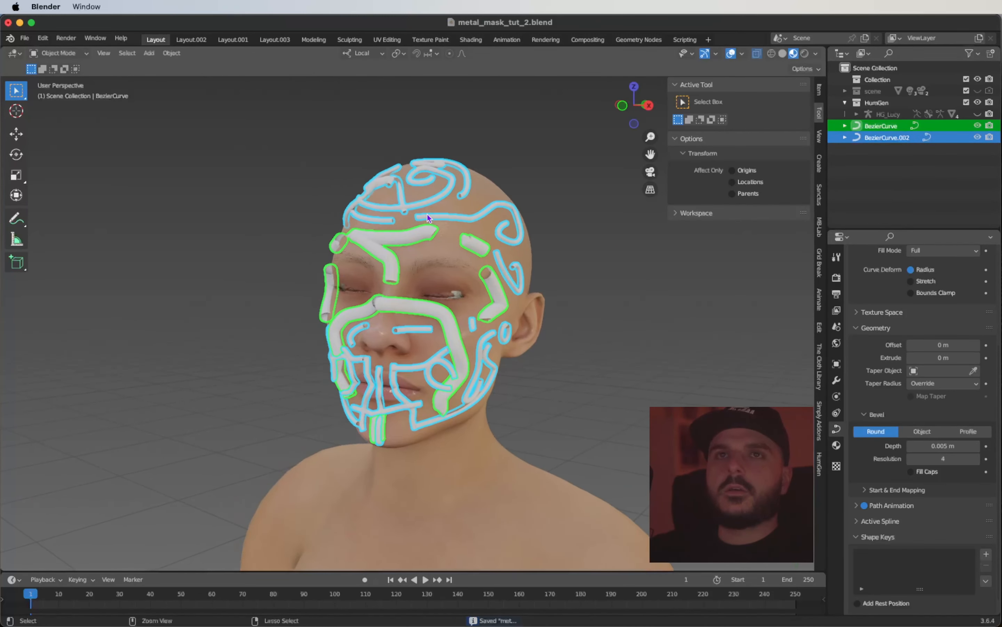
ctrl+scroll(428, 217, up, 4)
shift+scroll(427, 215, down, 3)
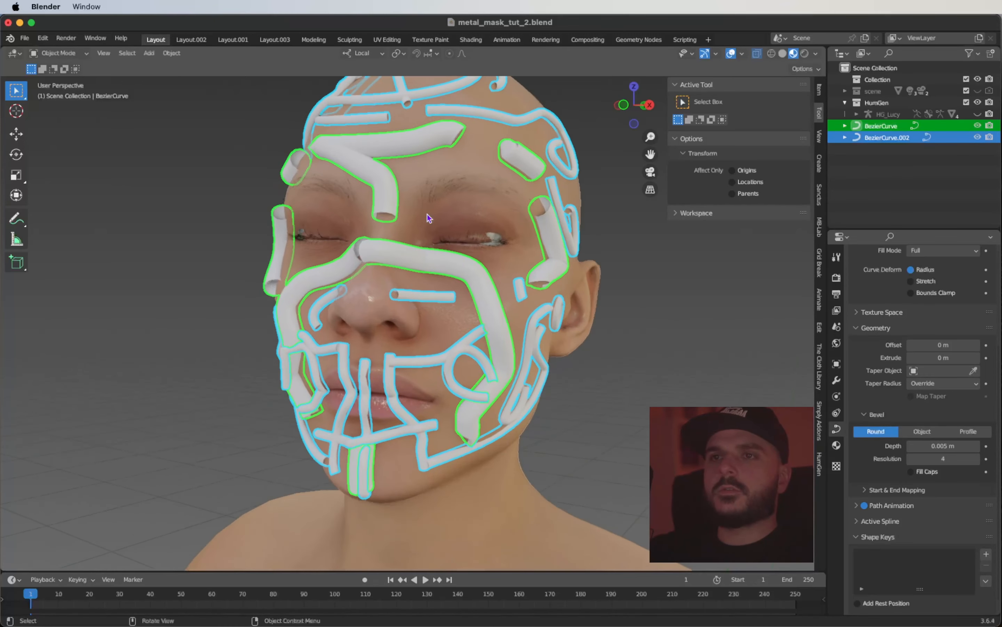
ctrl+scroll(428, 215, down, 2)
shift+scroll(427, 214, up, 2)
right_click(427, 215)
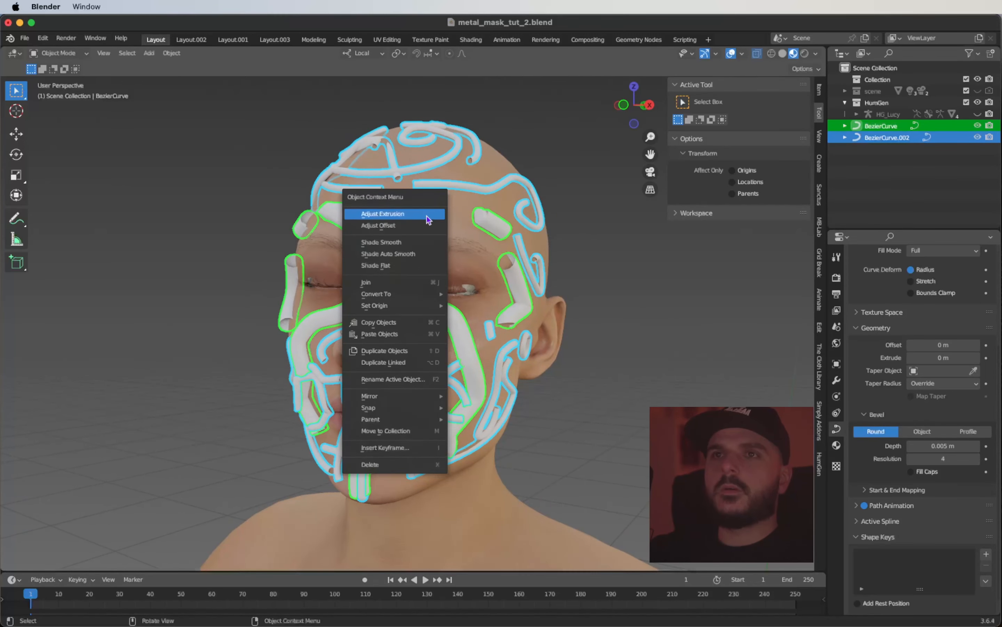
click(416, 284)
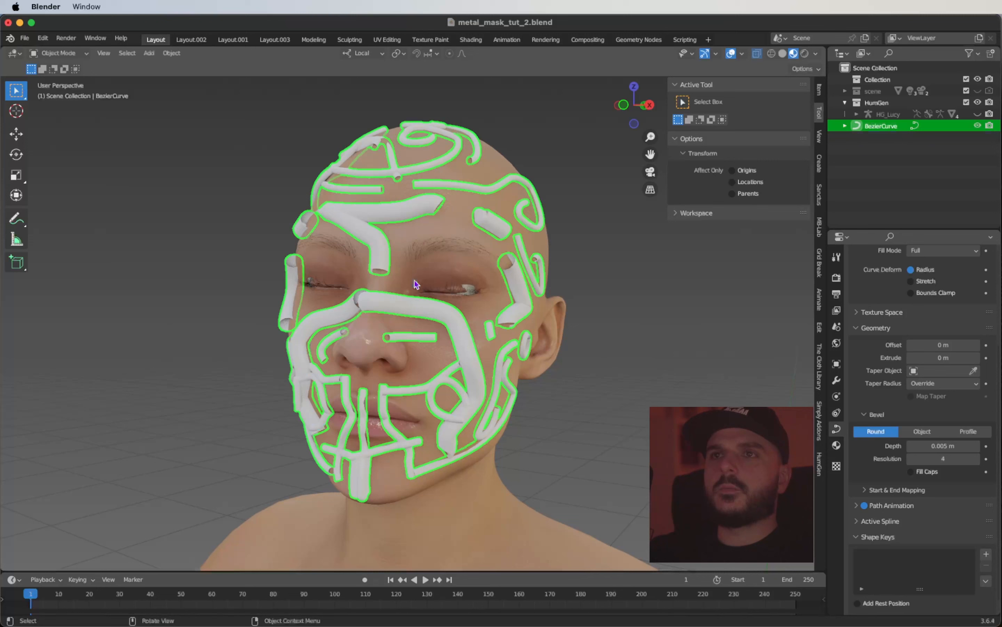
- Convert the joined curve object to a mesh and enter Edit Mode on it
right_click(401, 215)
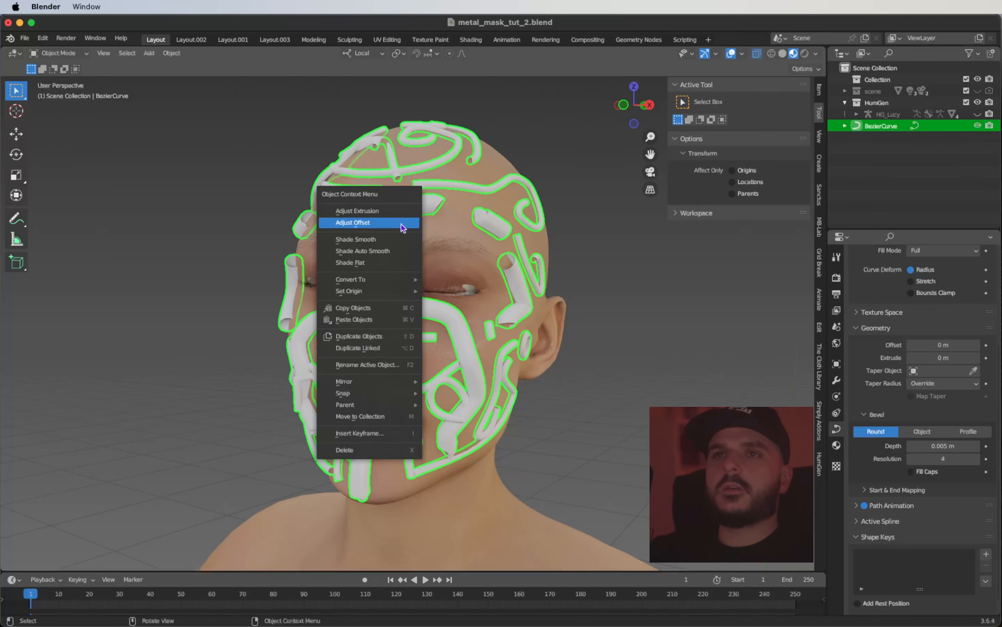
mouse_move(401, 280)
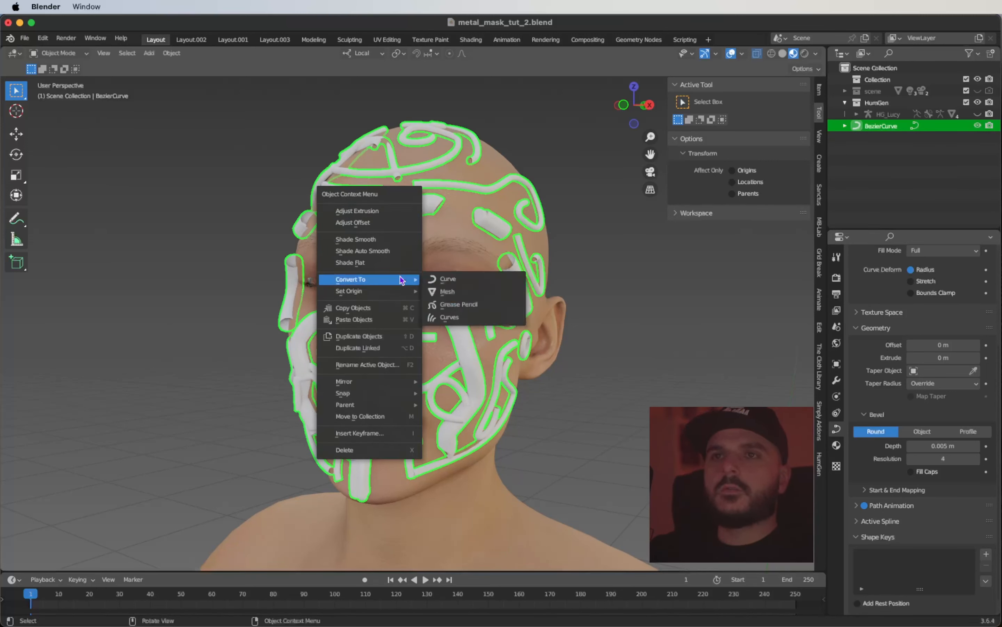
click(444, 292)
key(Tab)
scroll(443, 293, up, 6)
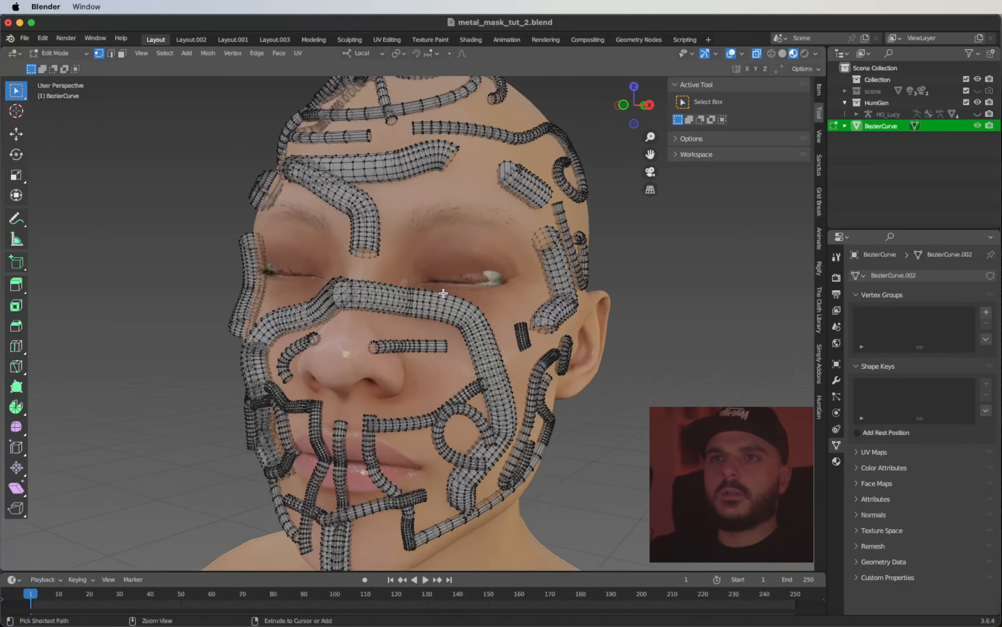
- Return to Object Mode, select the joined mask mesh and open it in the Sculpting workspace
scroll(443, 293, left, 5)
shift+scroll(443, 293, down, 3)
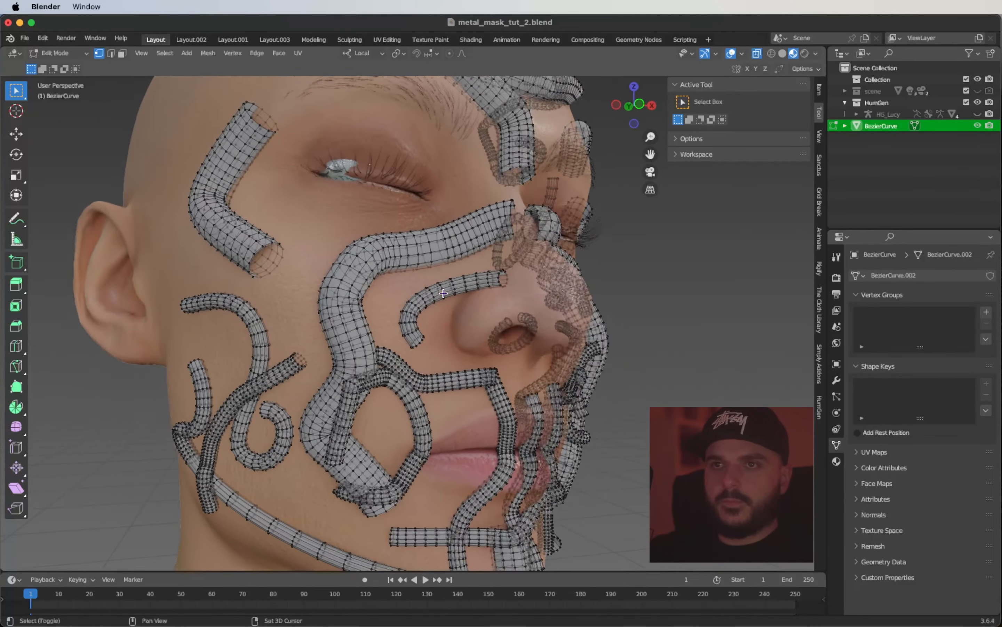
ctrl+scroll(443, 293, down, 5)
scroll(444, 293, right, 8)
shift+scroll(444, 294, up, 4)
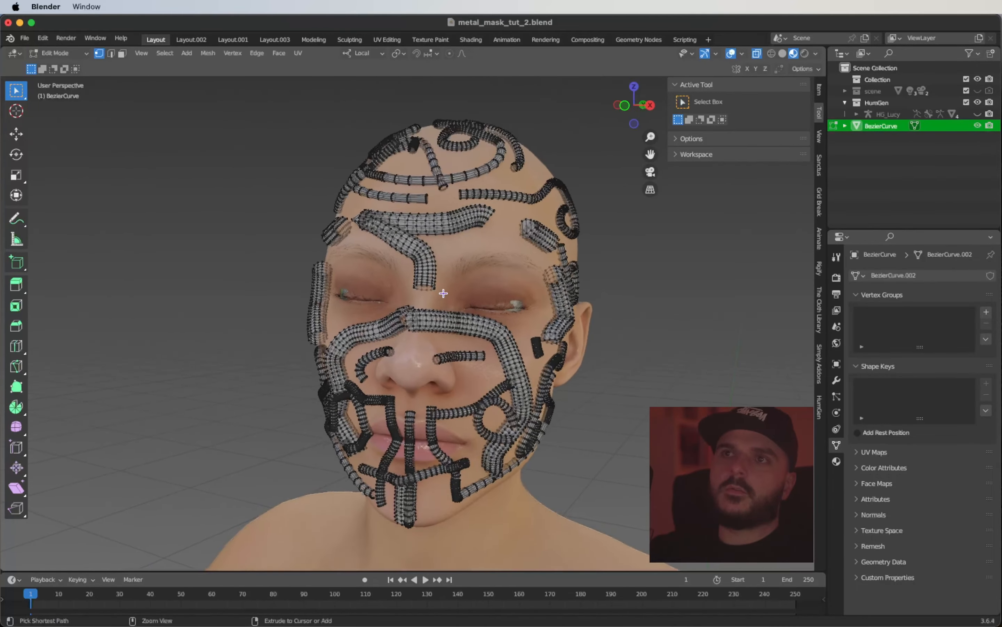
ctrl+scroll(443, 293, up, 4)
ctrl+scroll(443, 293, down, 4)
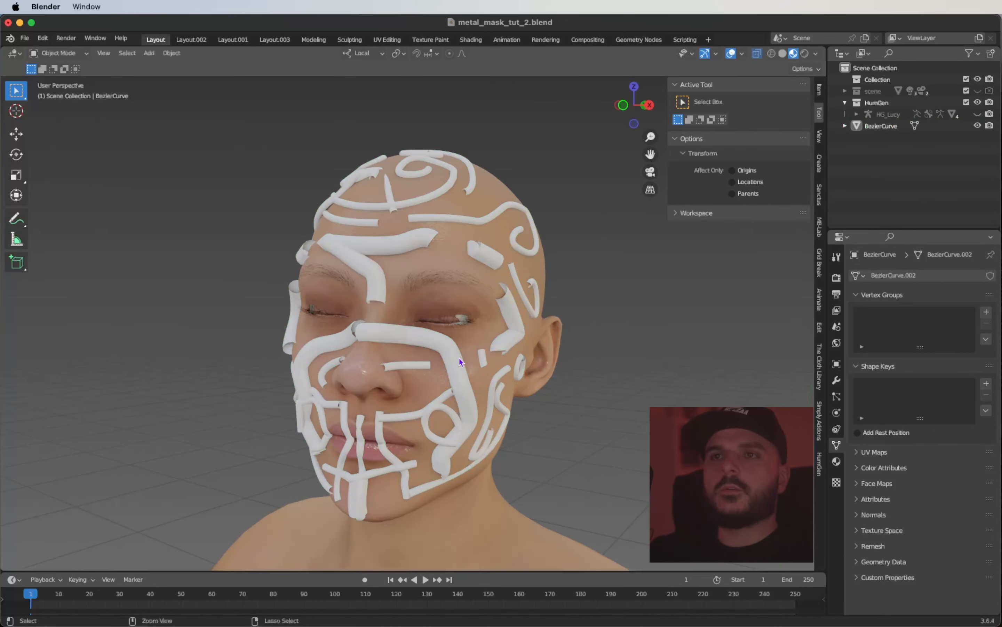
shift+scroll(459, 359, right, 3)
click(430, 372)
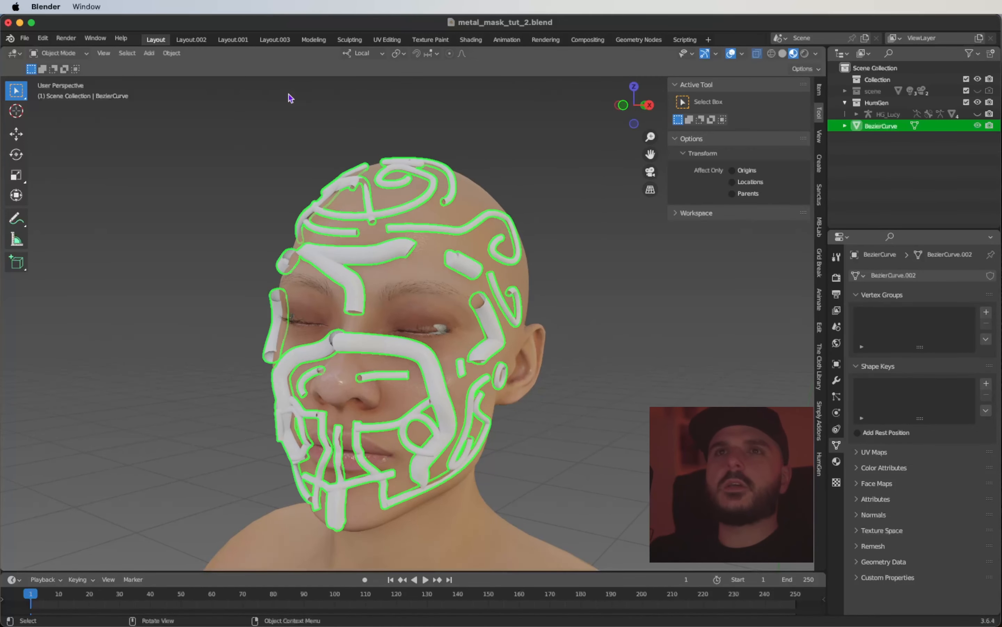
click(350, 40)
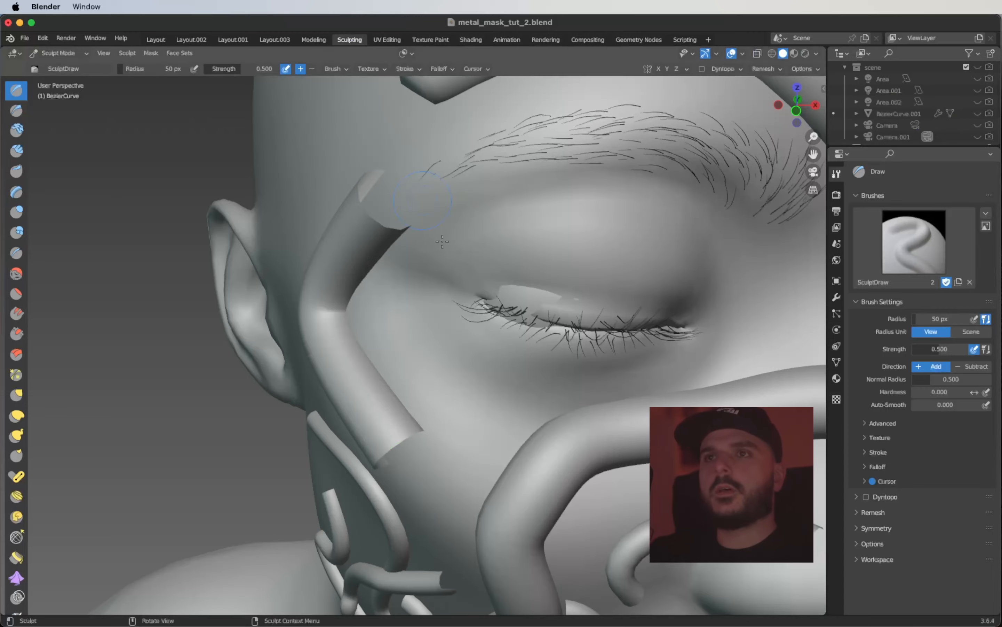
- Smooth the open ends of the thick tubes on the left temple and lower left cheek with the sculpt brush
ctrl+scroll(479, 326, down, 10)
scroll(480, 326, right, 10)
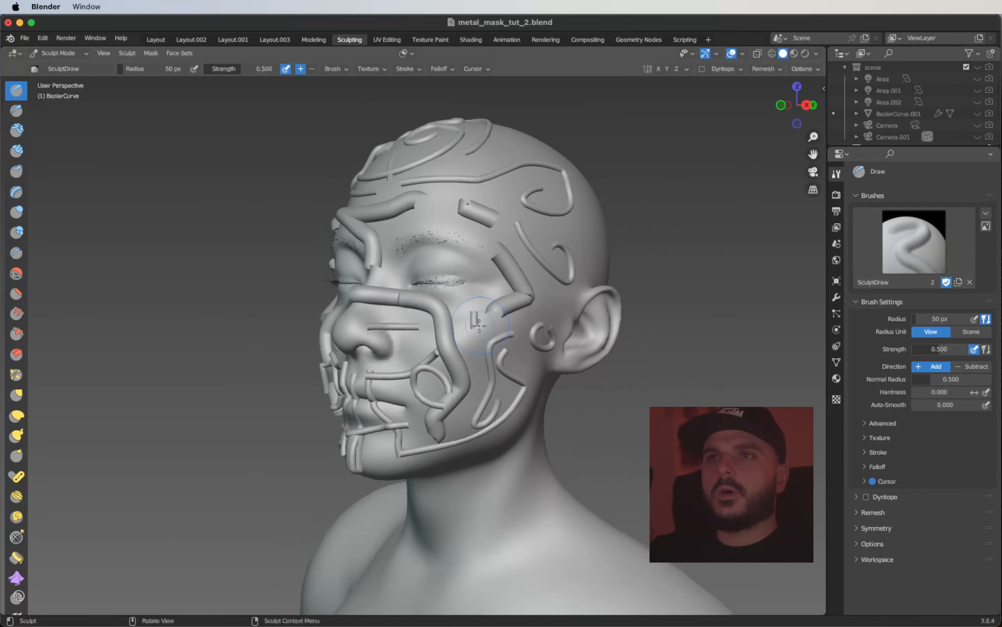
ctrl+scroll(480, 326, up, 8)
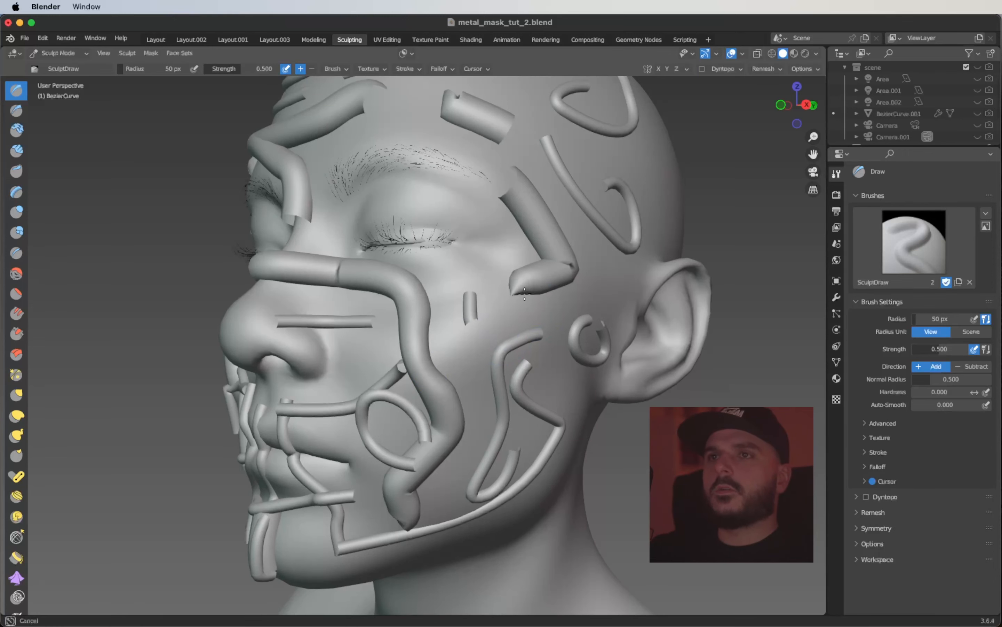
ctrl+scroll(522, 293, down, 4)
scroll(521, 293, left, 8)
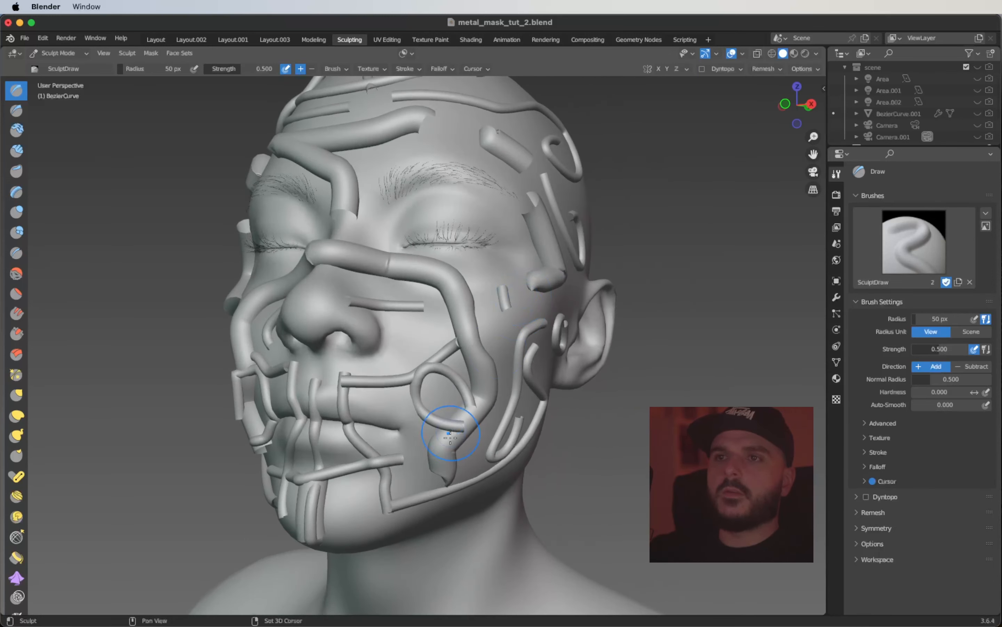
mouse_move(450, 433)
mouse_down()
mouse_move(441, 471)
mouse_move(409, 467)
mouse_up()
scroll(441, 473, left, 10)
shift+scroll(442, 472, left, 4)
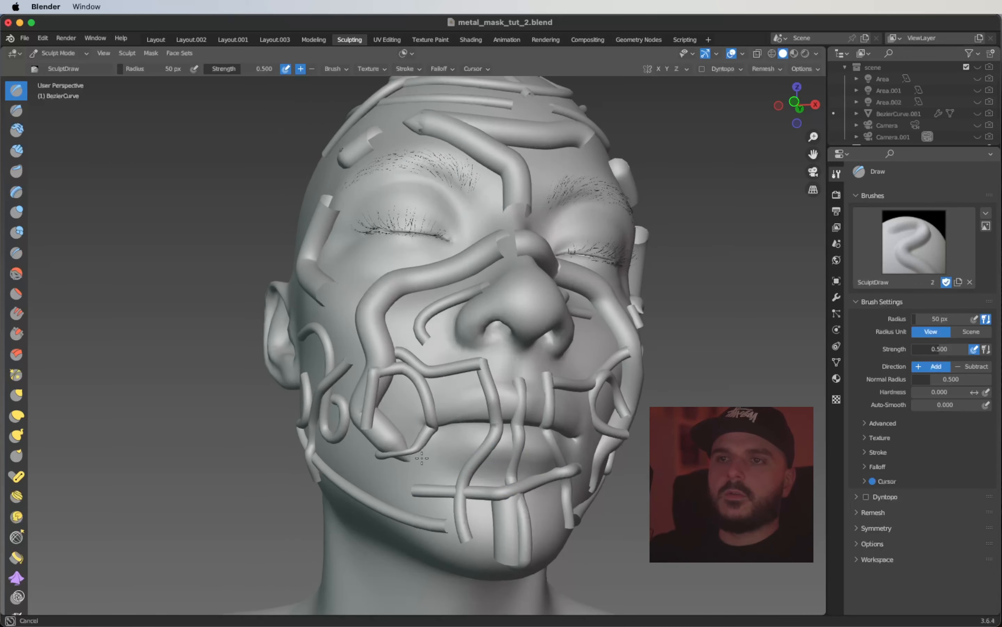
- Smooth the tube ends on the chin and along the right jawline into tapered tips
scroll(409, 462, down, 10)
mouse_move(499, 456)
mouse_down()
mouse_move(514, 477)
mouse_move(493, 485)
mouse_move(521, 493)
mouse_up()
scroll(520, 492, left, 8)
drag(457, 465, 447, 448)
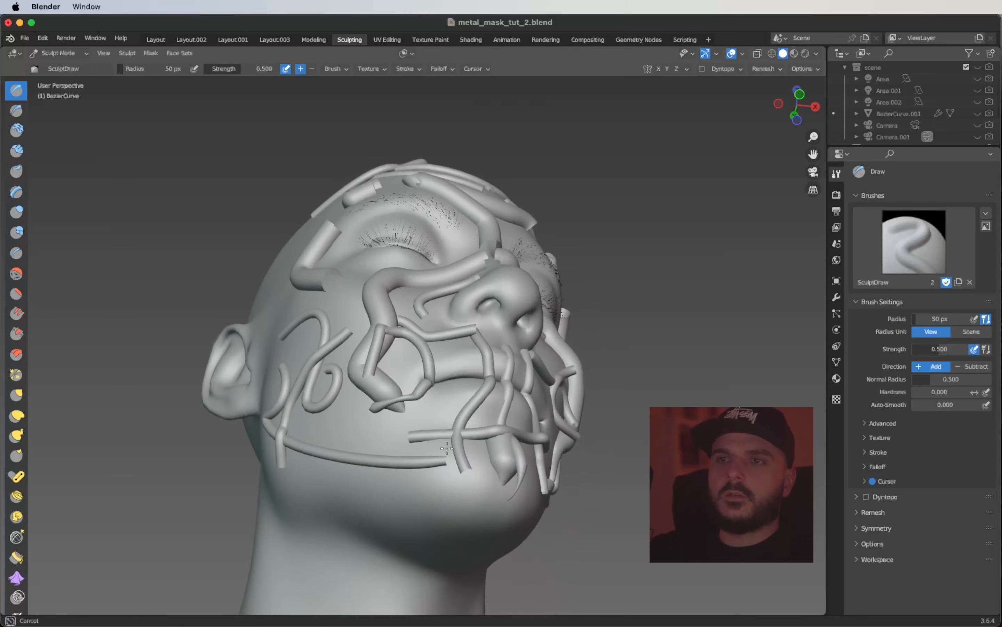
middle_drag(474, 474, 352, 472)
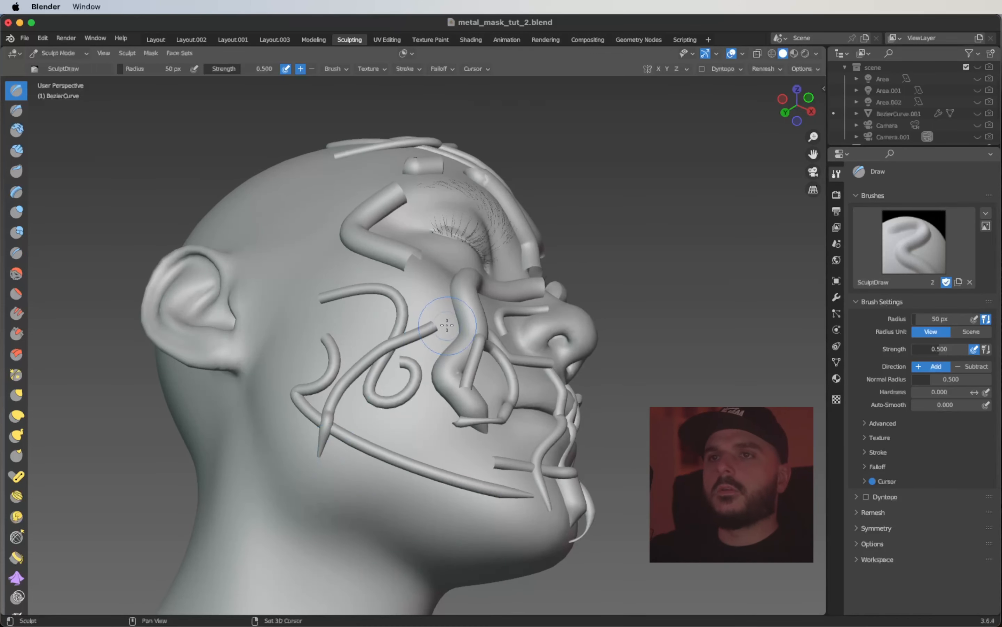
- Smooth the end of the thin curve on the right cheek and the ends of the right temple tube
drag(433, 336, 427, 326)
scroll(430, 317, right, 10)
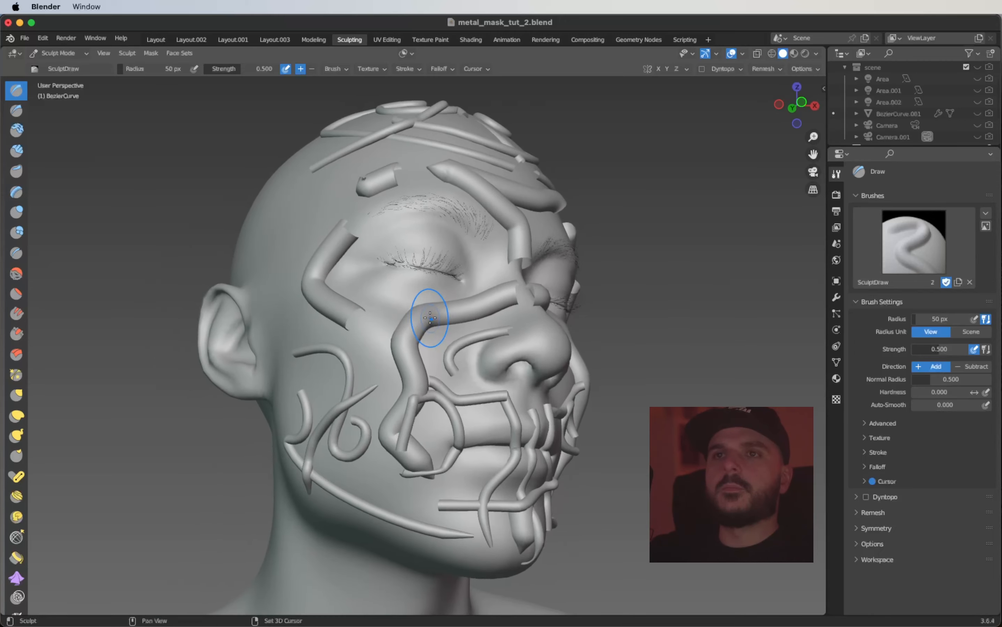
mouse_move(363, 359)
shift+mouse_down()
mouse_move(353, 352)
mouse_move(362, 312)
mouse_move(347, 263)
shift+mouse_up()
scroll(375, 283, right, 20)
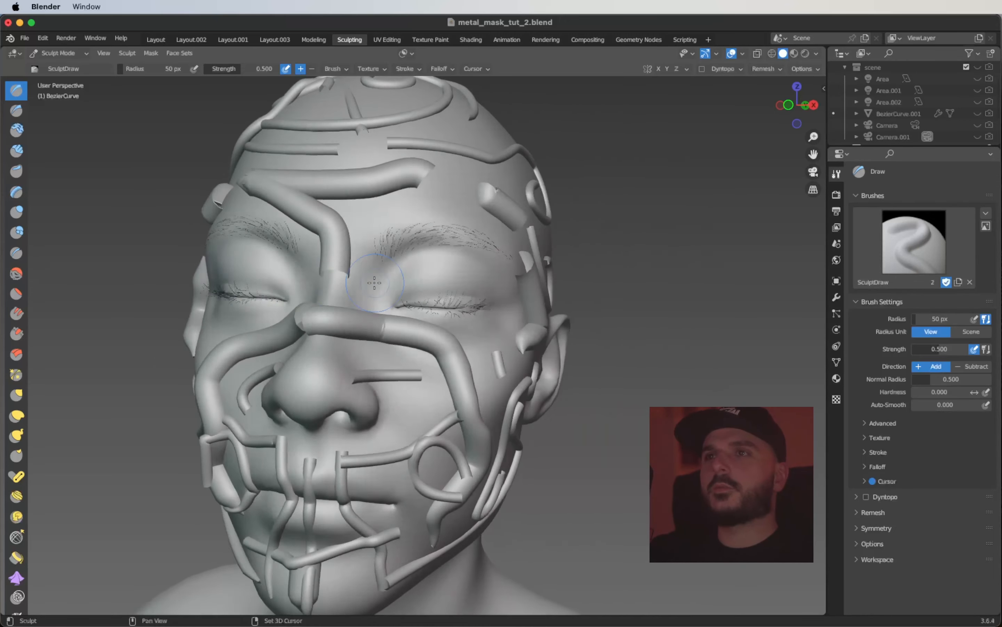
- Smooth the thick tubes at the nose bridge and forehead, including the short piece above the left eyebrow
ctrl+scroll(375, 283, up, 5)
scroll(339, 349, right, 5)
shift+drag(331, 368, 331, 390)
shift+drag(327, 282, 323, 269)
shift+drag(251, 169, 312, 203)
scroll(291, 191, right, 5)
ctrl+scroll(312, 203, down, 5)
scroll(313, 198, left, 8)
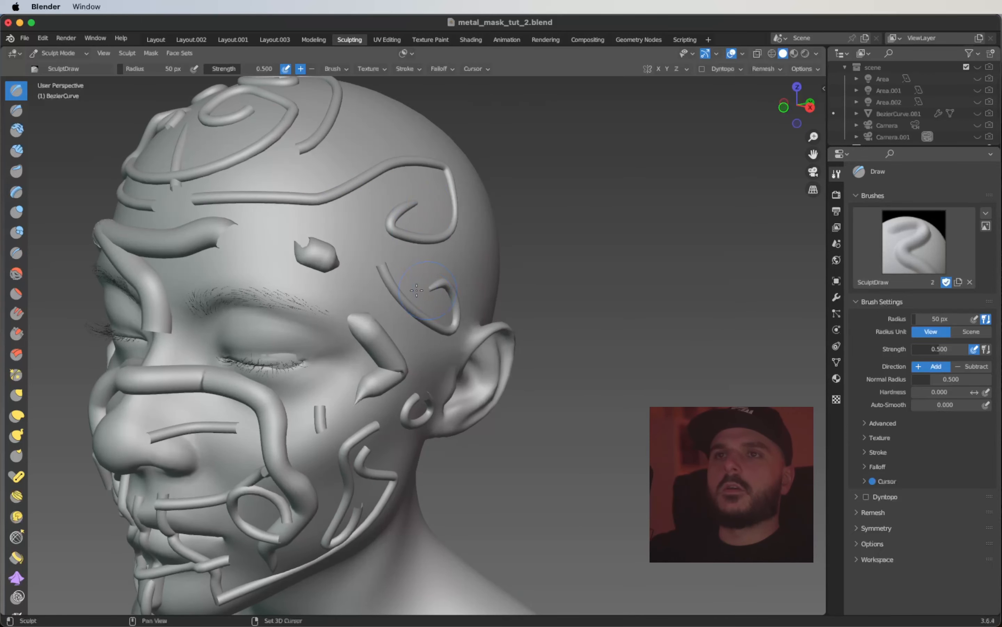
scroll(388, 269, left, 8)
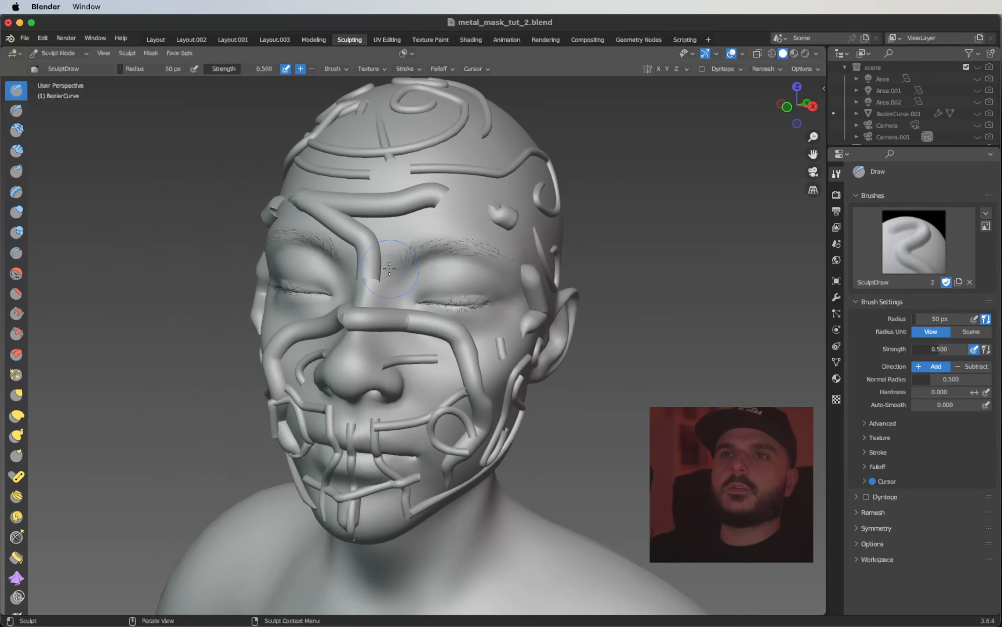
- Smooth the thin curve ends on top of the head and the thick tube ends at the nose bridge
ctrl+scroll(360, 209, down, 3)
shift+scroll(360, 210, up, 3)
scroll(359, 210, up, 5)
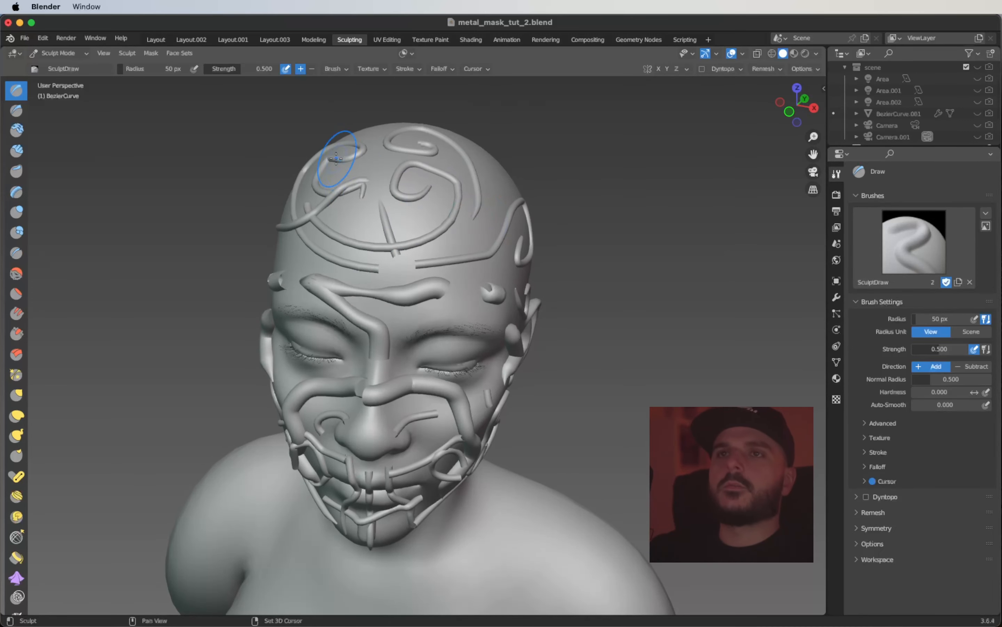
ctrl+scroll(336, 158, down, 5)
scroll(324, 166, down, 5)
shift+scroll(324, 166, up, 3)
ctrl+scroll(324, 166, up, 10)
ctrl+scroll(325, 166, down, 3)
shift+scroll(325, 166, left, 5)
mouse_move(367, 212)
mouse_down()
mouse_move(427, 199)
mouse_move(373, 208)
mouse_move(408, 217)
mouse_move(396, 255)
mouse_up()
- Smooth the ends of the thin curve beside the right nostril and of the thin curves around the mouth
scroll(374, 208, left, 5)
ctrl+scroll(408, 217, down, 5)
ctrl+scroll(407, 217, up, 3)
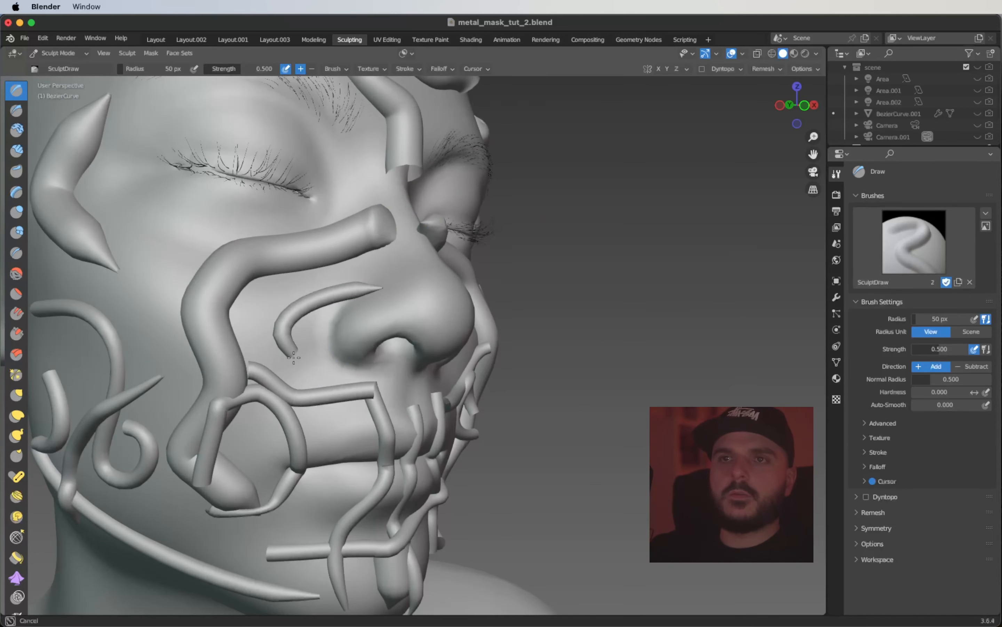
scroll(294, 357, right, 10)
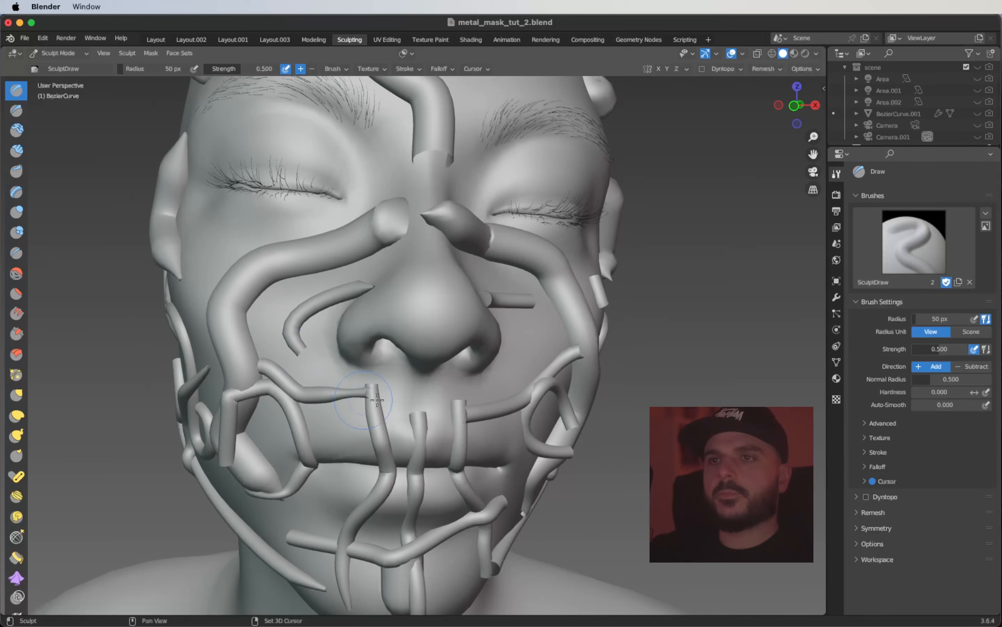
ctrl+scroll(456, 414, down, 5)
scroll(463, 407, down, 5)
drag(425, 468, 420, 501)
- Smooth the thin curve ends on the left cheek and the open ring in front of the left ear
scroll(420, 501, right, 15)
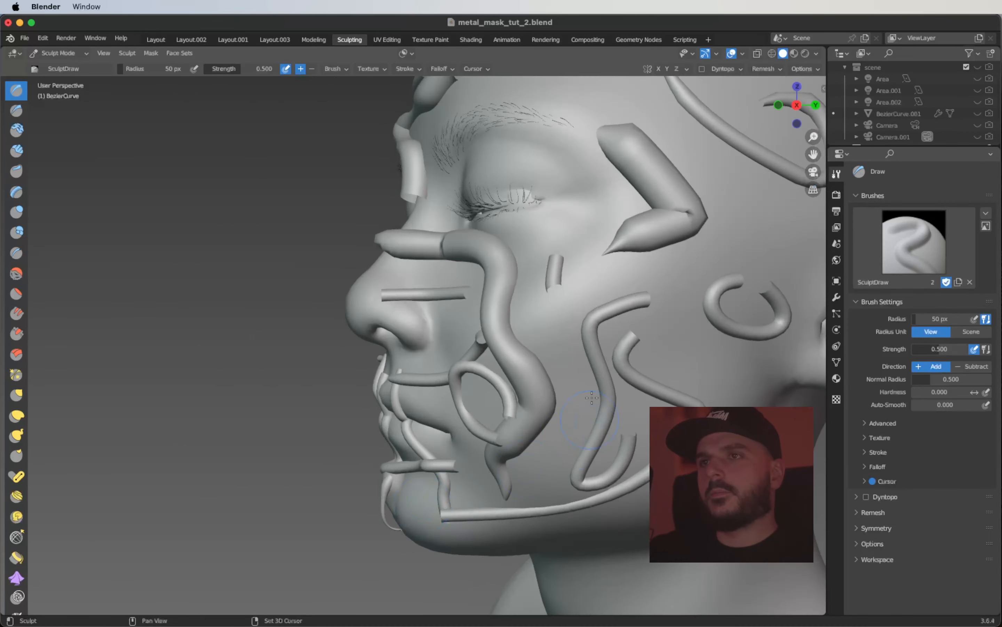
drag(592, 398, 630, 329)
mouse_move(656, 285)
shift+mouse_down()
mouse_move(654, 293)
mouse_move(773, 290)
shift+mouse_up()
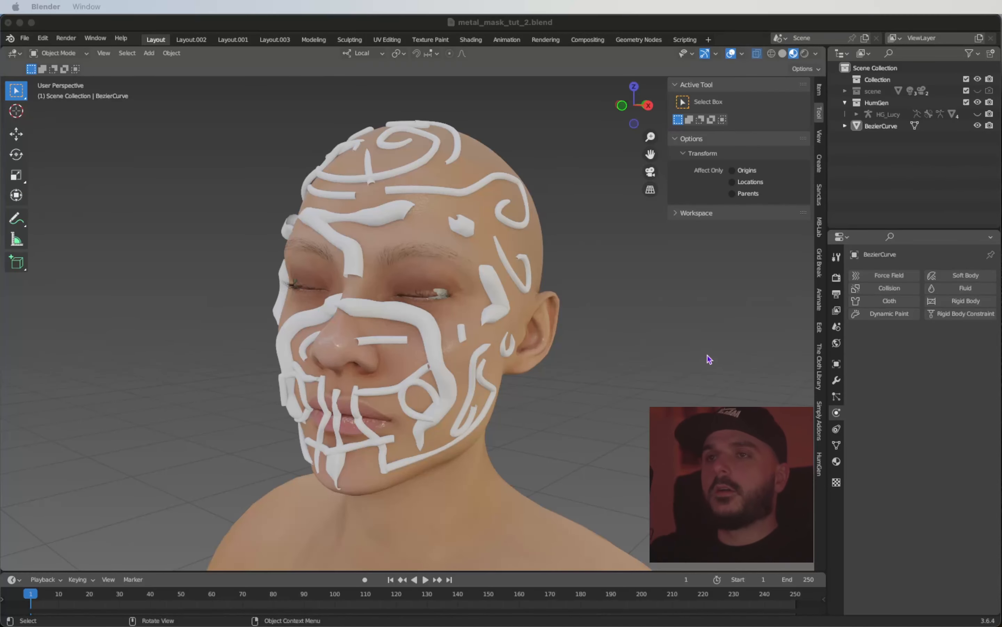
- Select the mask mesh in Object Mode and add a Geometry Nodes modifier to it
click(708, 357)
shift+middle_drag(620, 331, 615, 349)
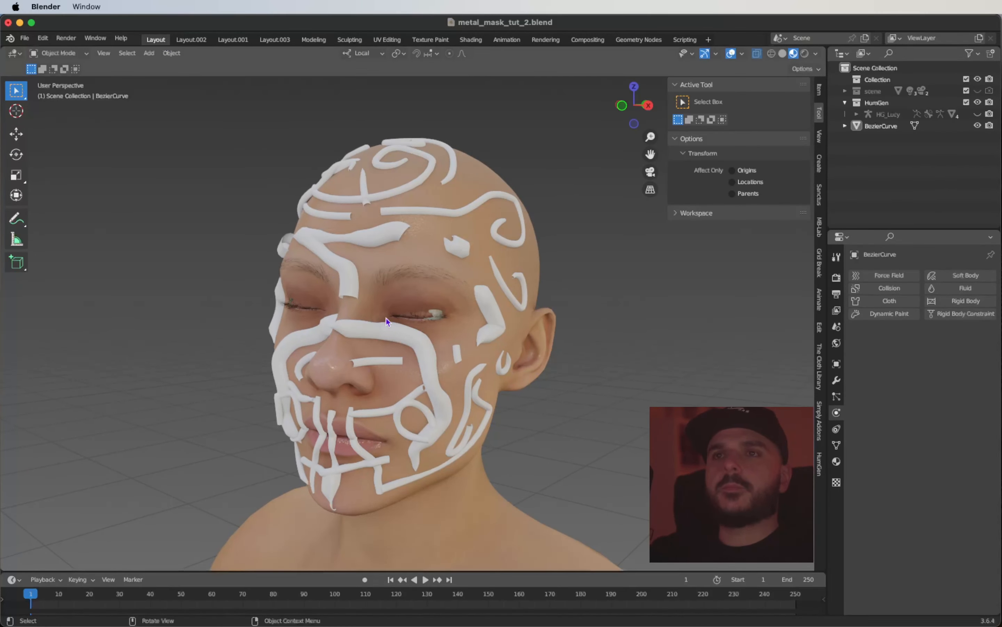
click(426, 355)
scroll(556, 379, down, 5)
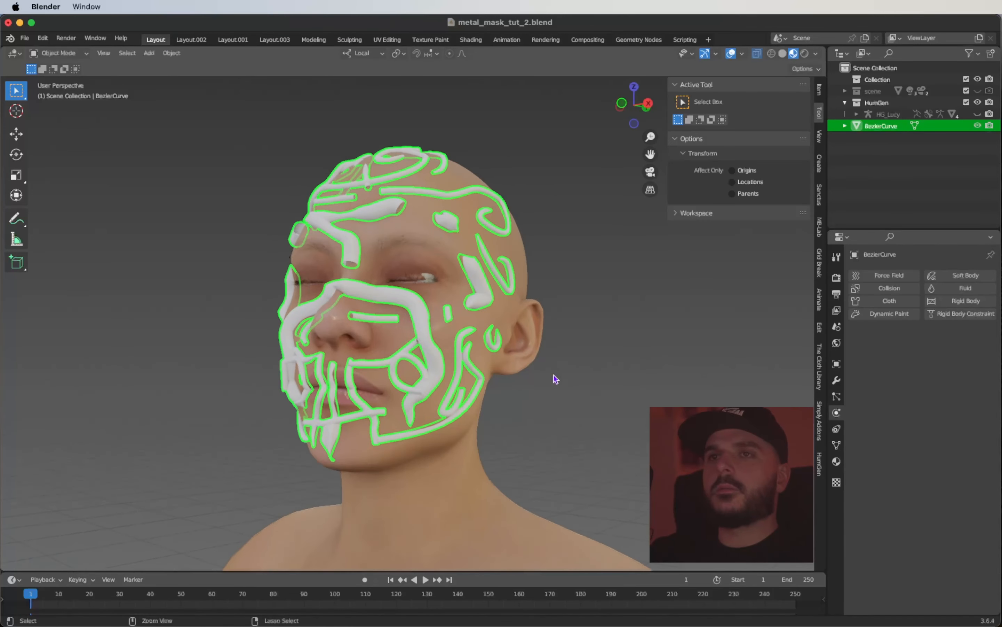
scroll(555, 378, up, 3)
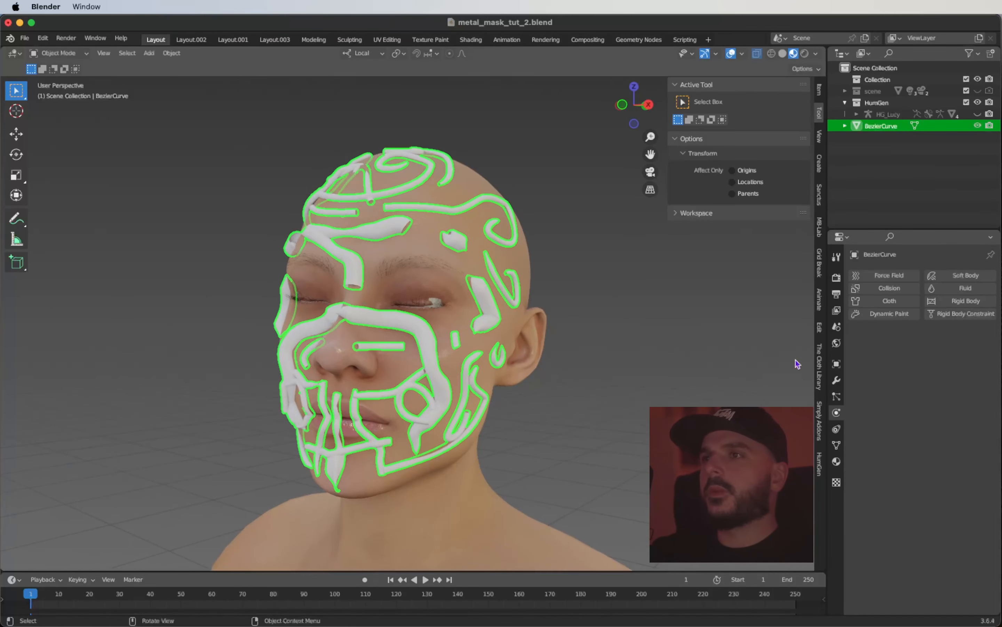
click(836, 383)
click(929, 277)
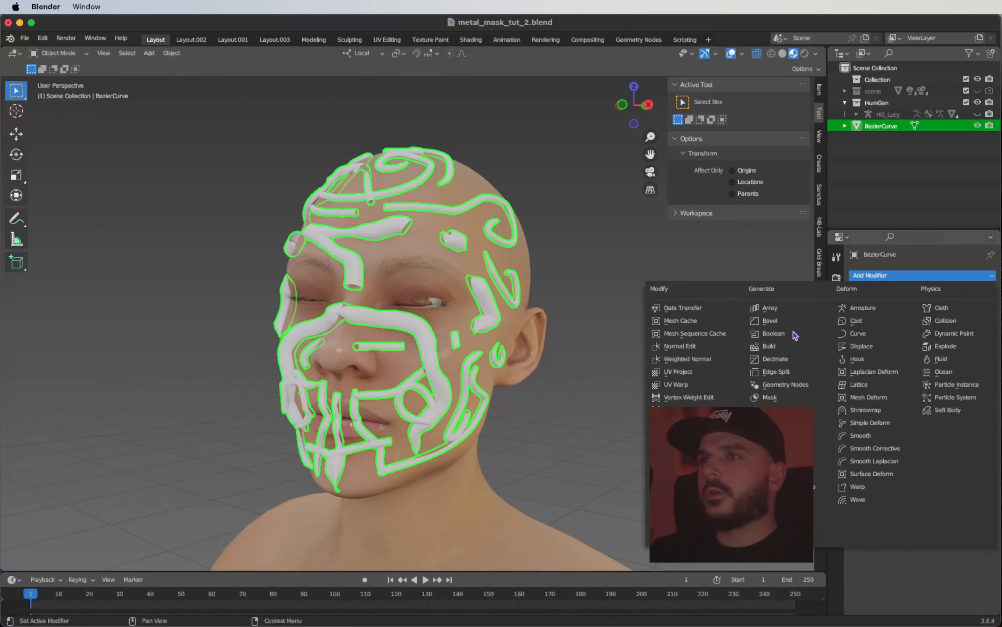
click(793, 386)
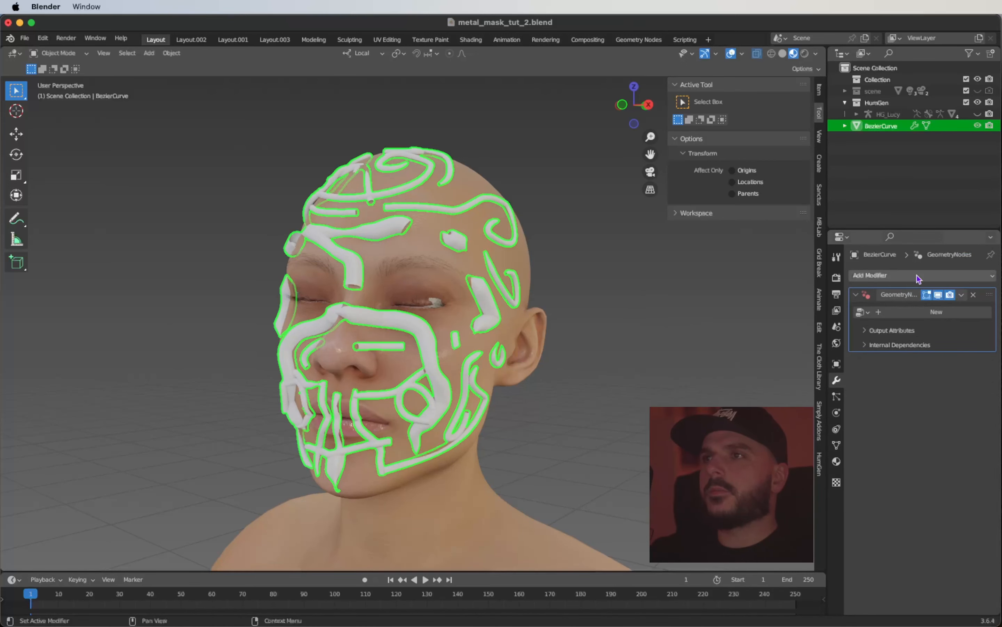
- Add a Wireframe modifier to the mask with a thickness of 0.001 m and Even thickness disabled
click(917, 276)
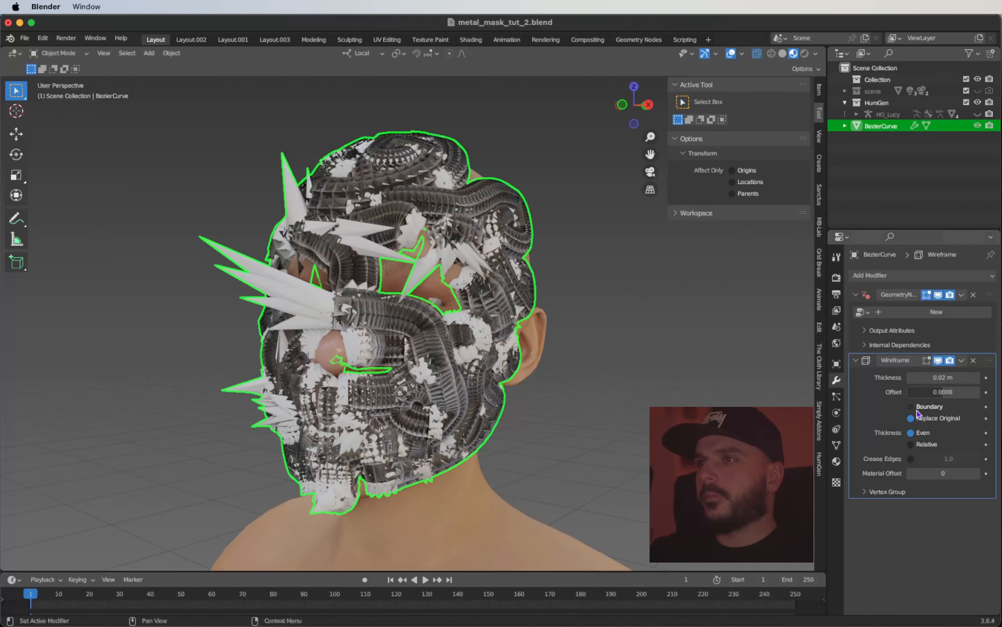
click(935, 377)
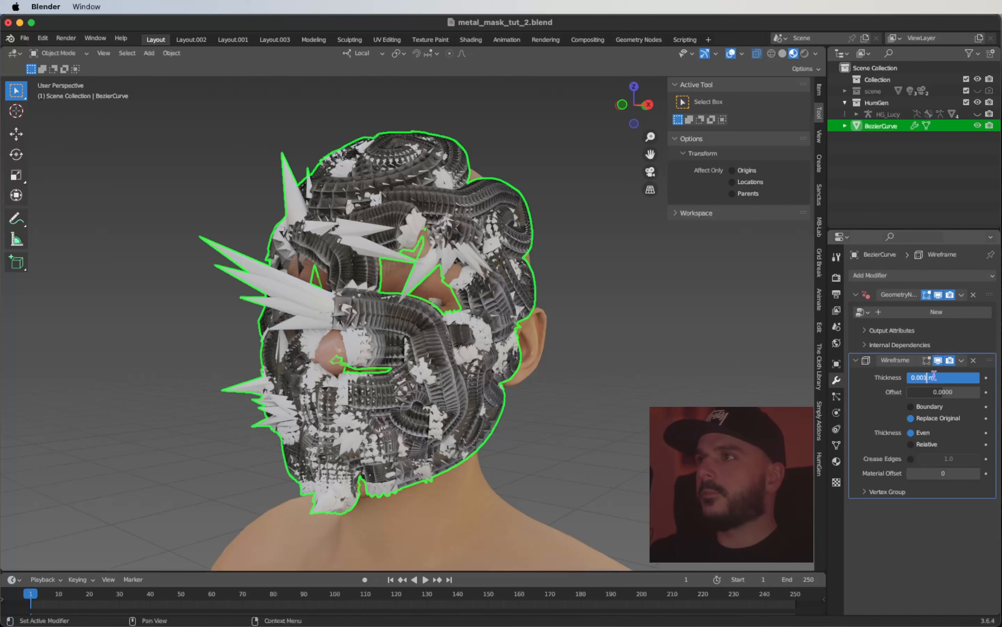
text(0.001)
key(Return)
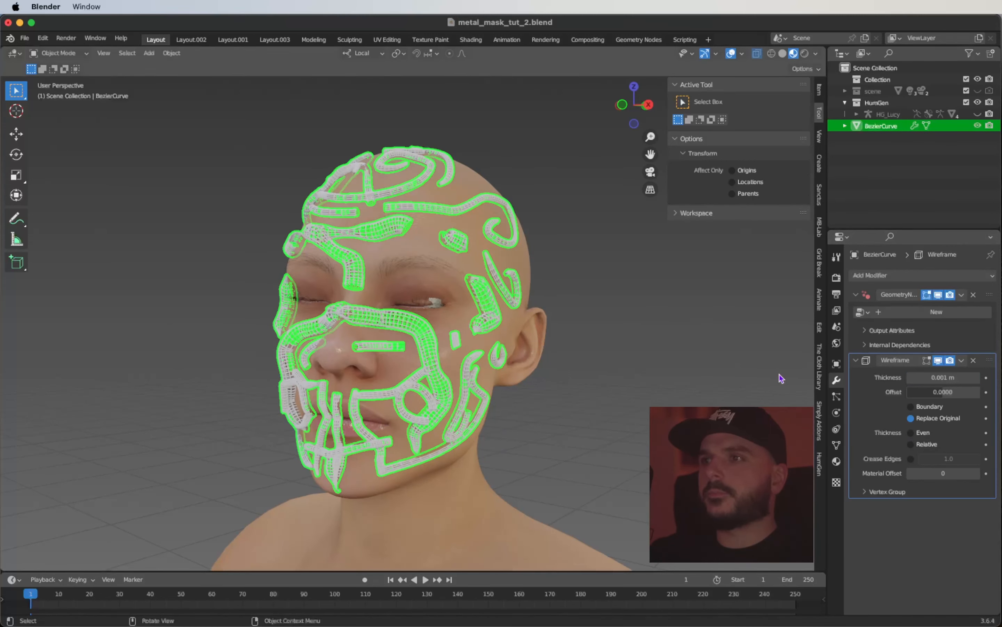
- Make the Geometry Nodes modifier active and display its node tree in the Layout.001 workspace
click(991, 295)
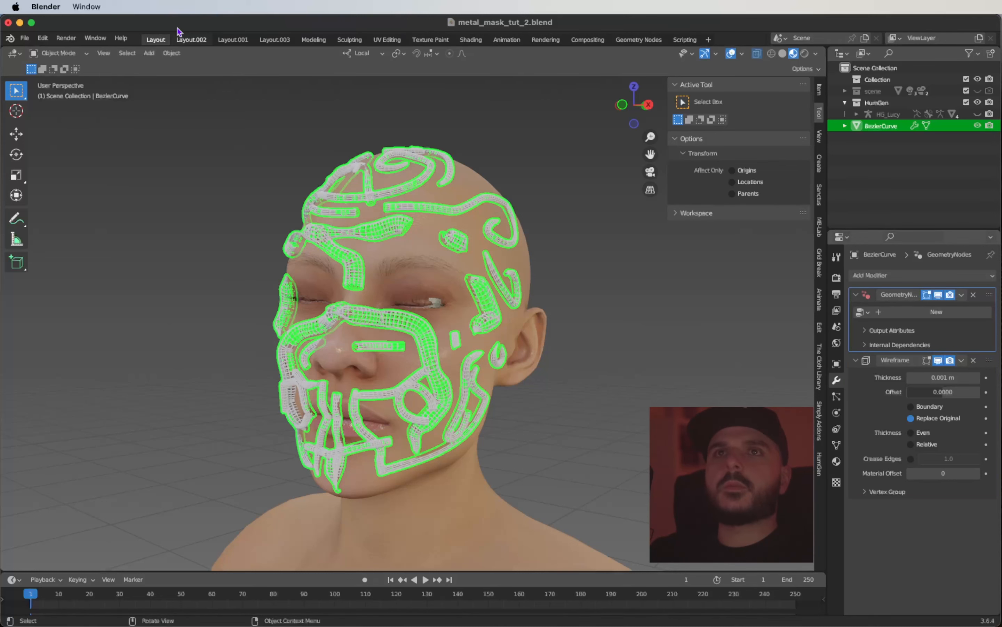
click(192, 41)
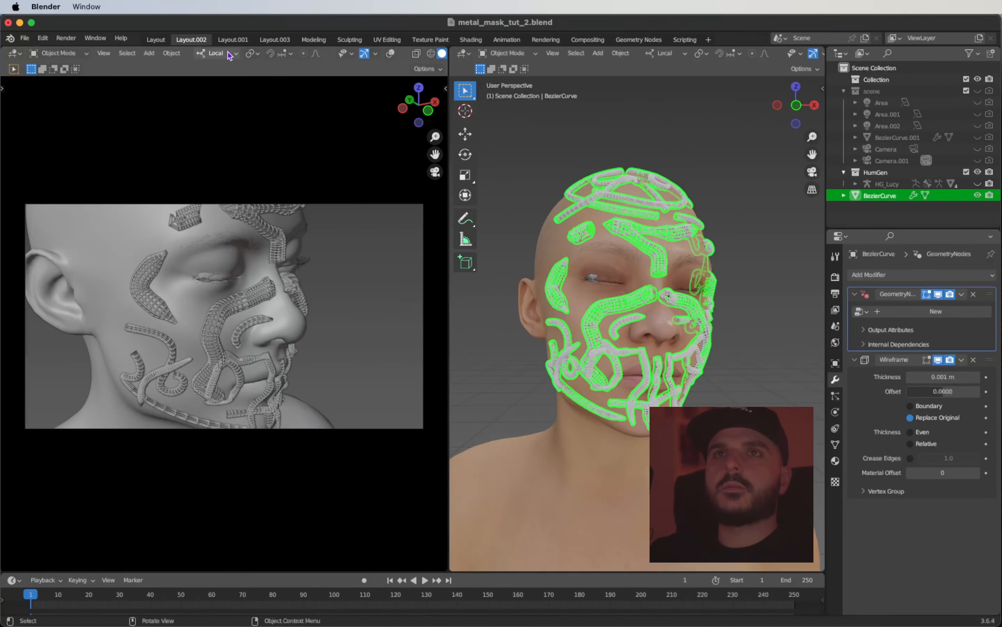
click(229, 40)
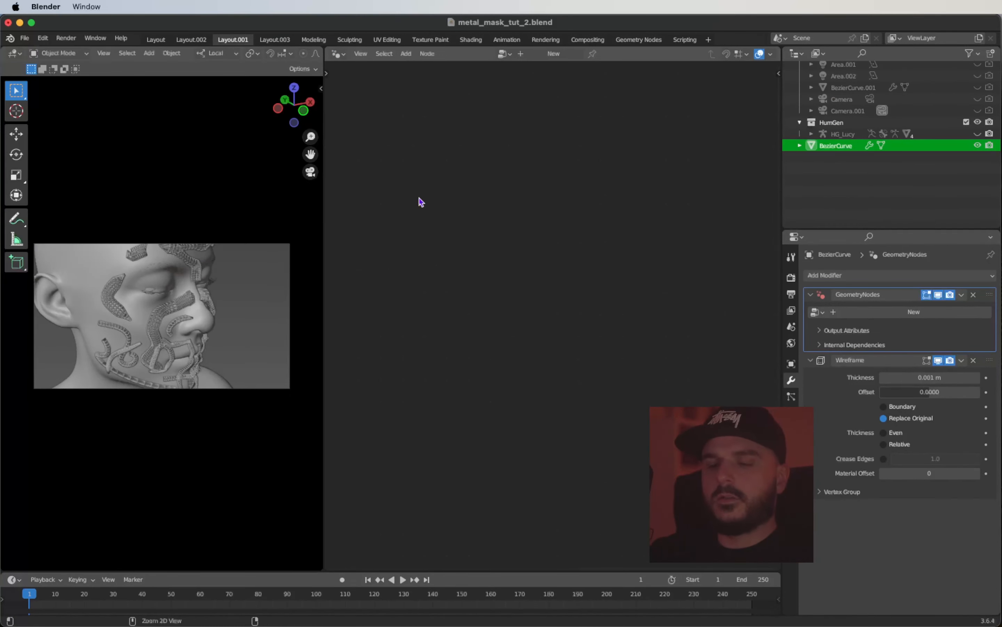
click(993, 293)
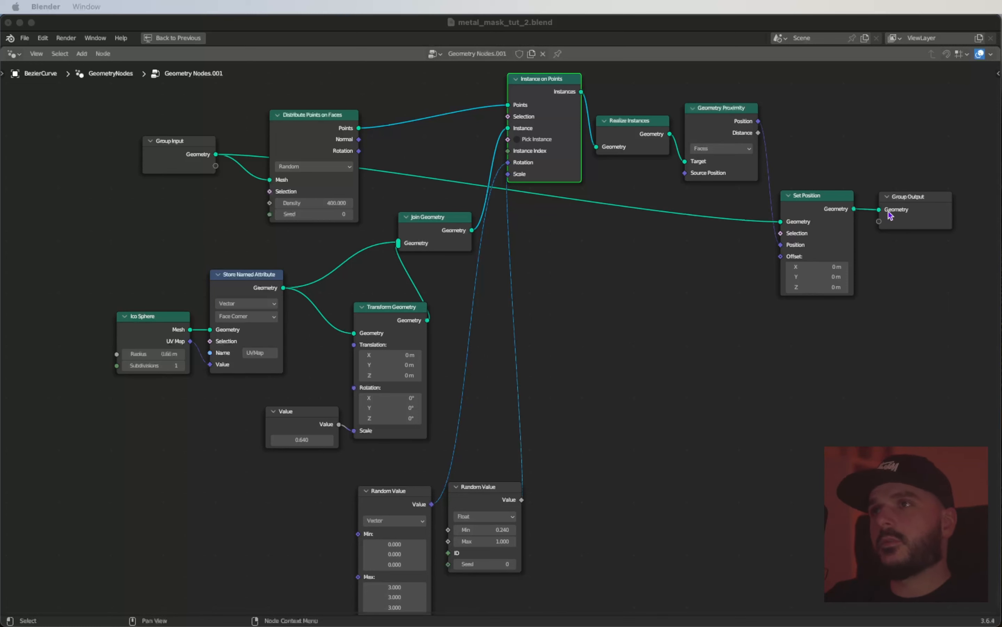
mouse_move(902, 214)
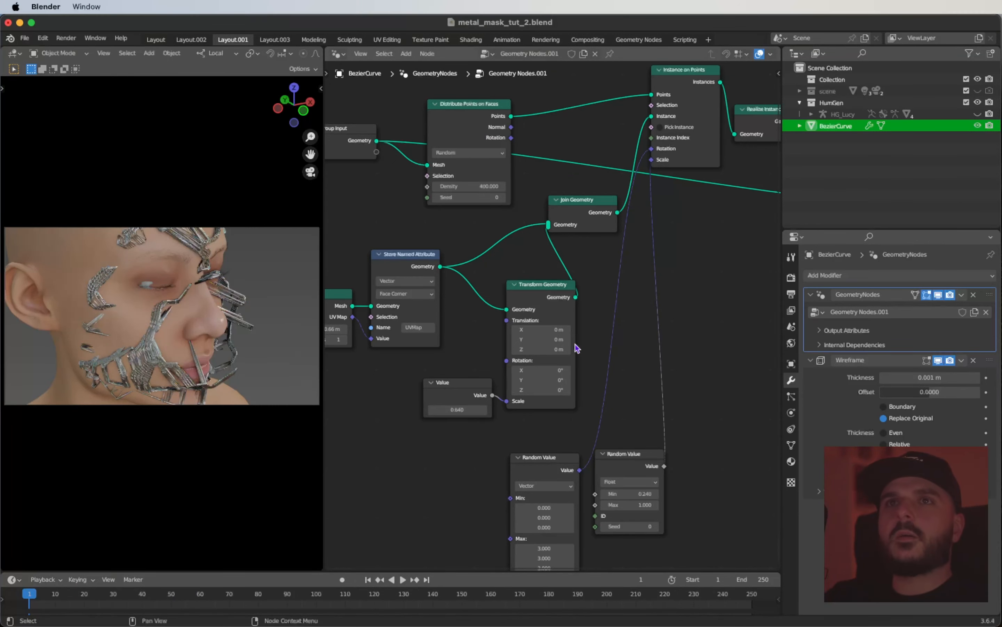
scroll(561, 342, down, 3)
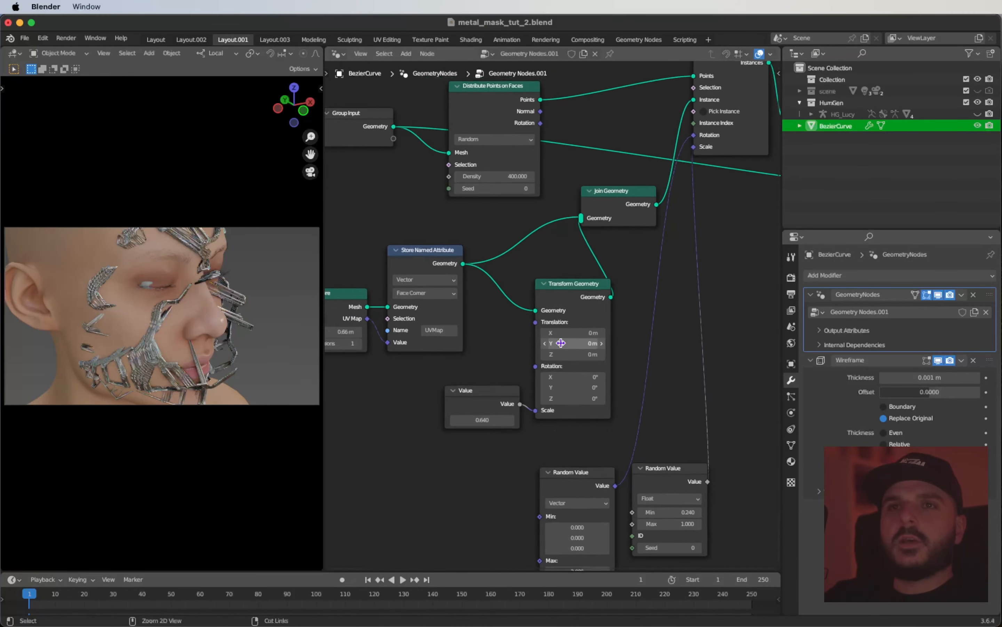
scroll(561, 342, down, 2)
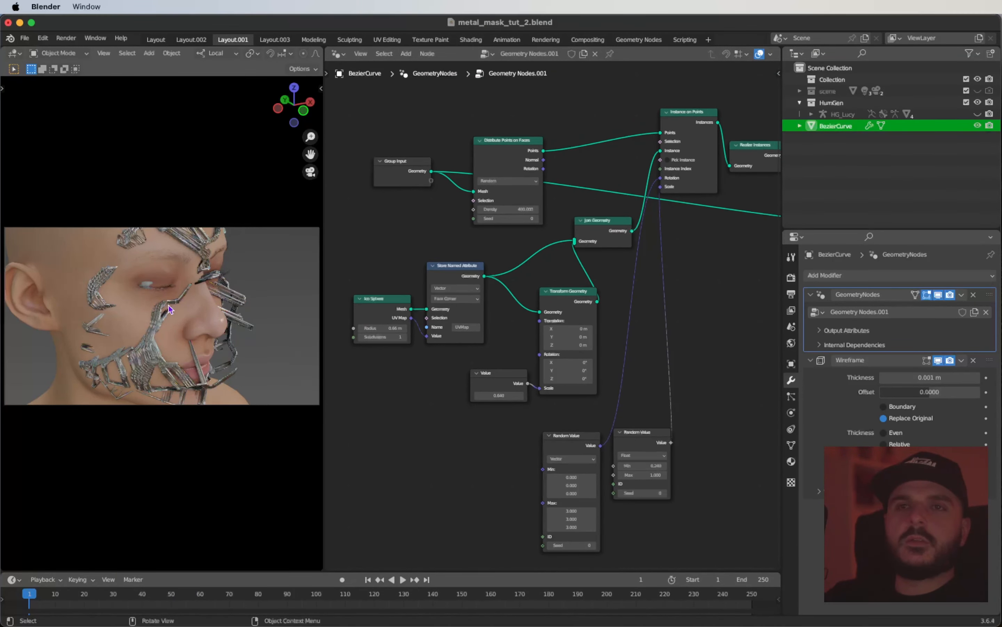
- Set the Ico Sphere node's radius to 0.29 m
scroll(443, 321, up, 5)
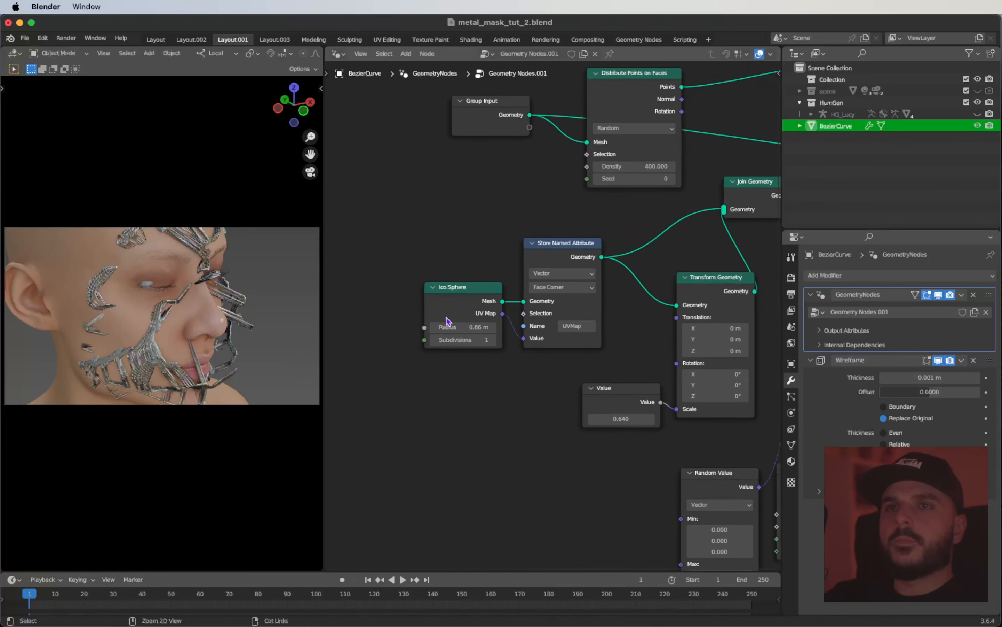
scroll(446, 316, down, 2)
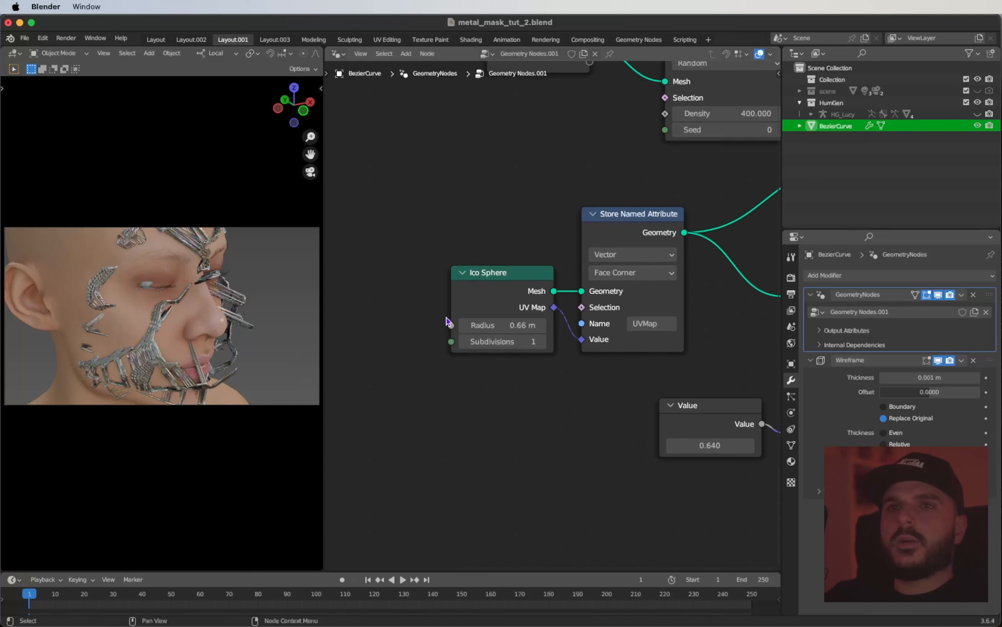
mouse_move(539, 325)
shift+mouse_down()
mouse_move(503, 325)
mouse_move(547, 326)
mouse_move(522, 326)
shift+mouse_up()
ctrl+scroll(516, 327, down, 3)
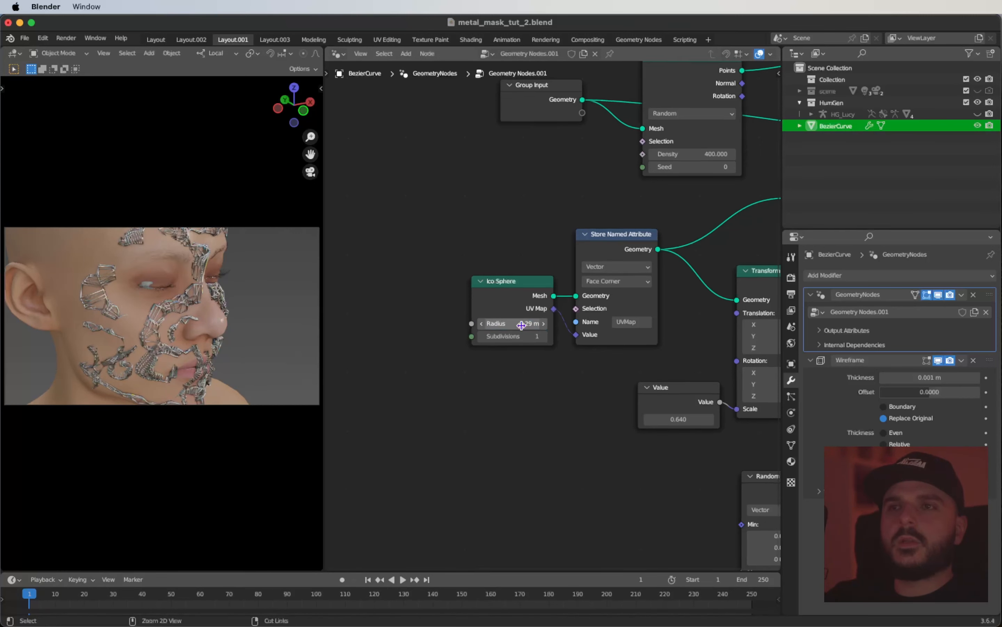
- Try a density of 10 in the Distribute Points on Faces node, and set it back to 400
ctrl+scroll(523, 327, down, 2)
scroll(522, 327, up, 3)
ctrl+scroll(522, 327, up, 5)
scroll(524, 330, down, 2)
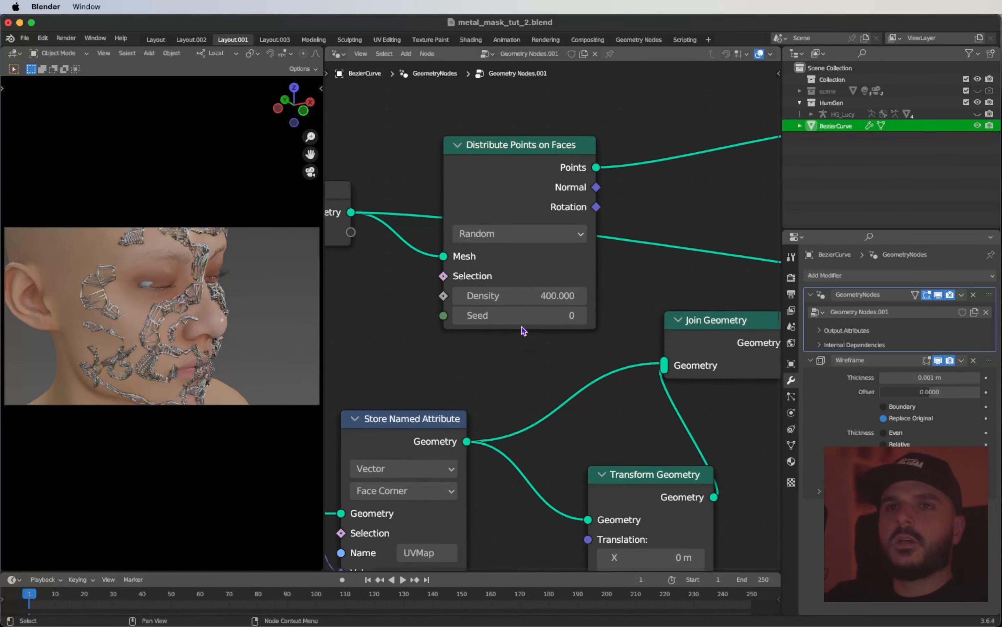
click(533, 300)
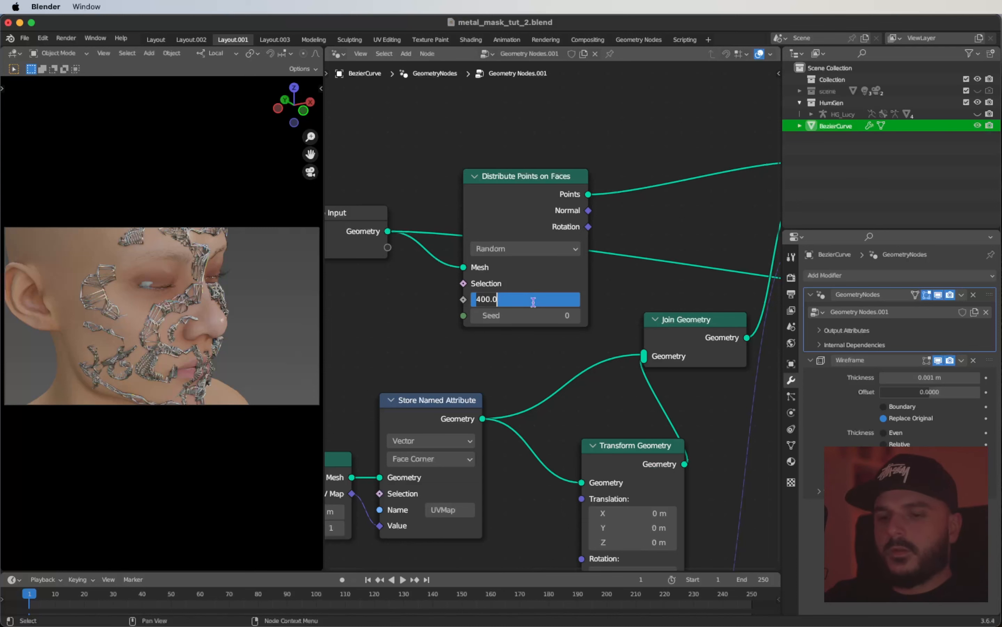
text(10)
key(Return)
click(534, 302)
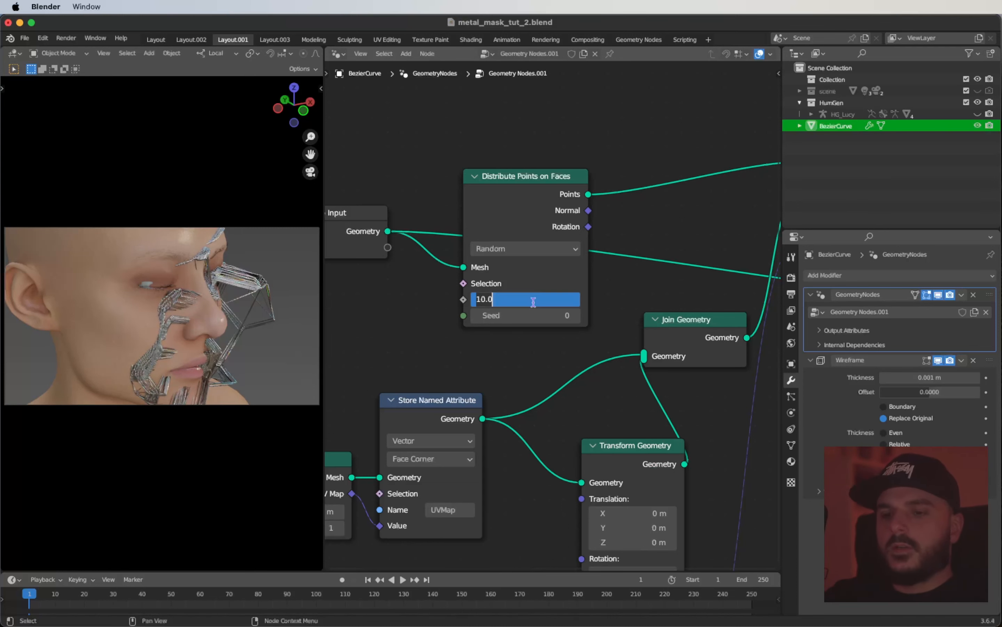
text(400)
key(Return)
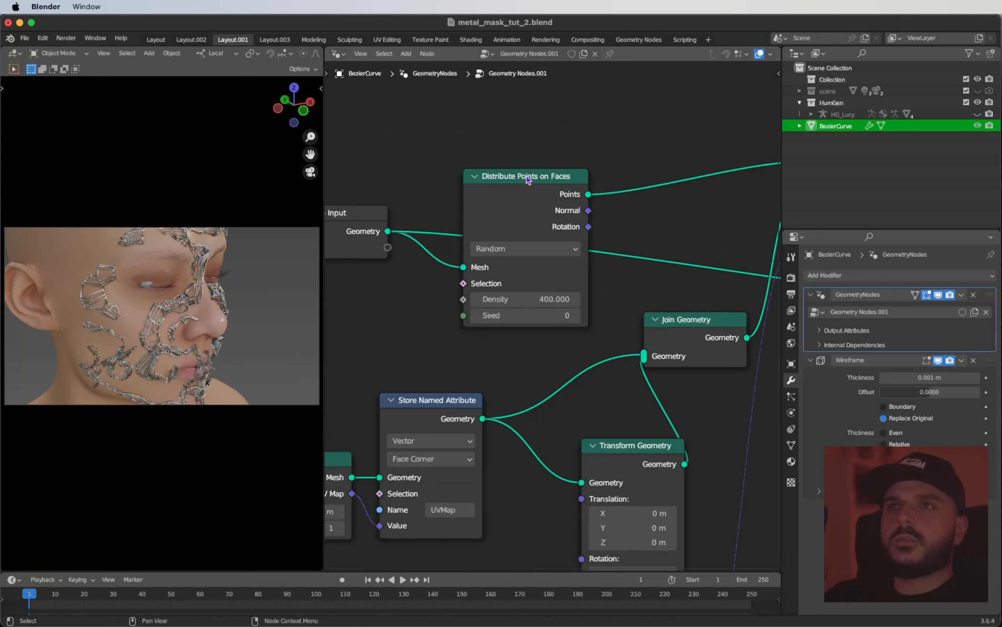
- Raise the Distribute Points on Faces density slightly to 403, and restore it to 400
scroll(473, 290, down, 1)
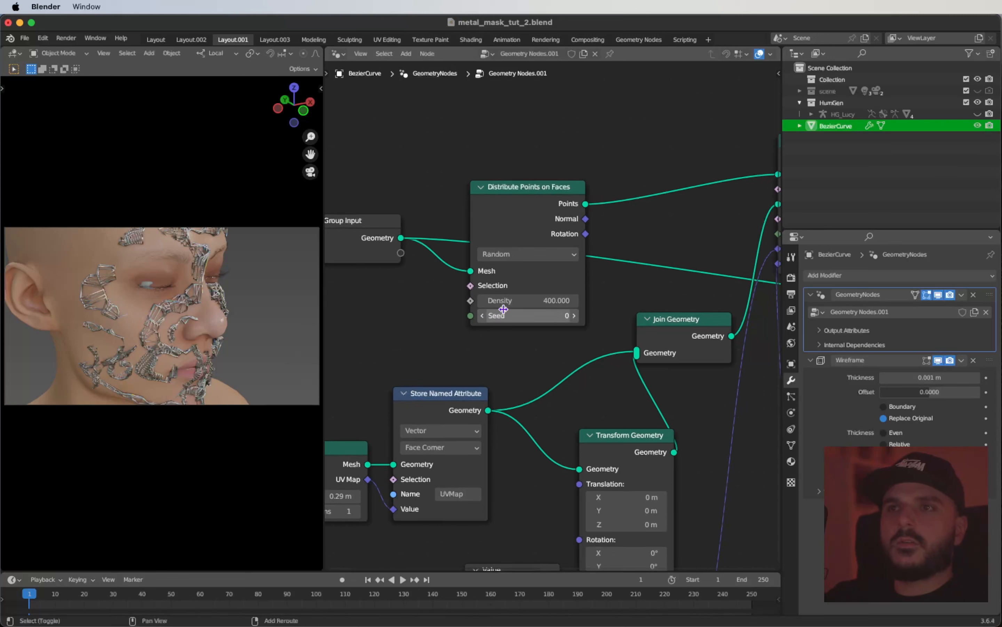
shift+drag(509, 301, 516, 301)
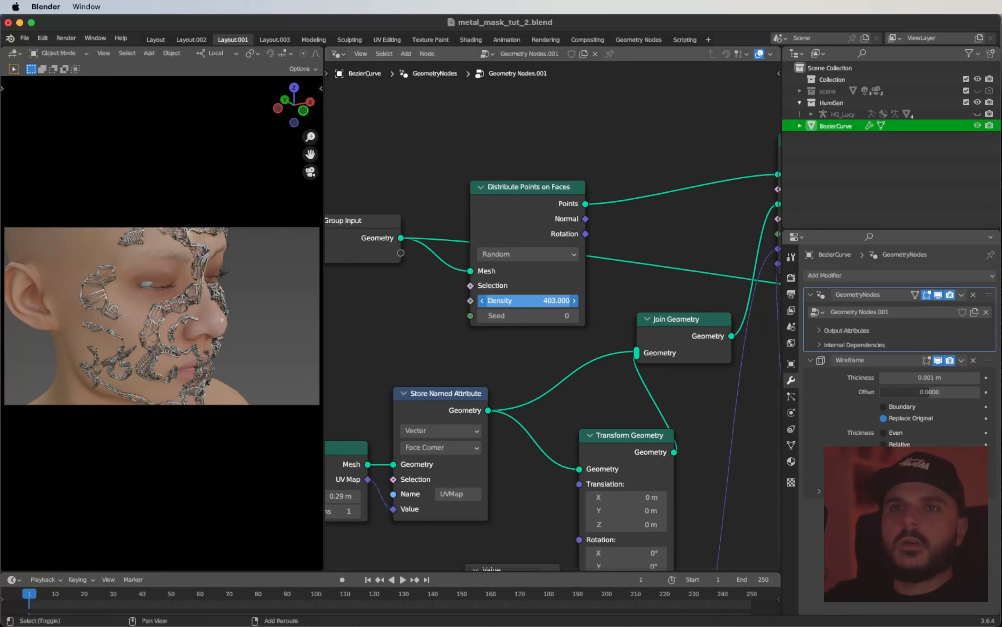
click(510, 301)
text(400)
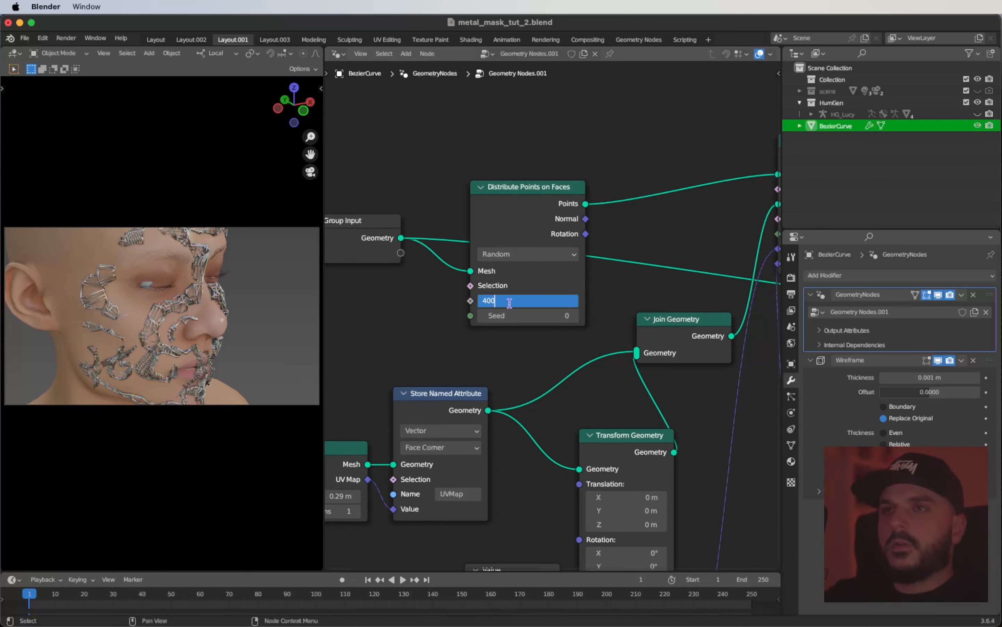
key(Return)
- Set the minimum of the float Random Value node that drives the instance scale to 0.670
scroll(510, 301, down, 1)
scroll(512, 306, down, 10)
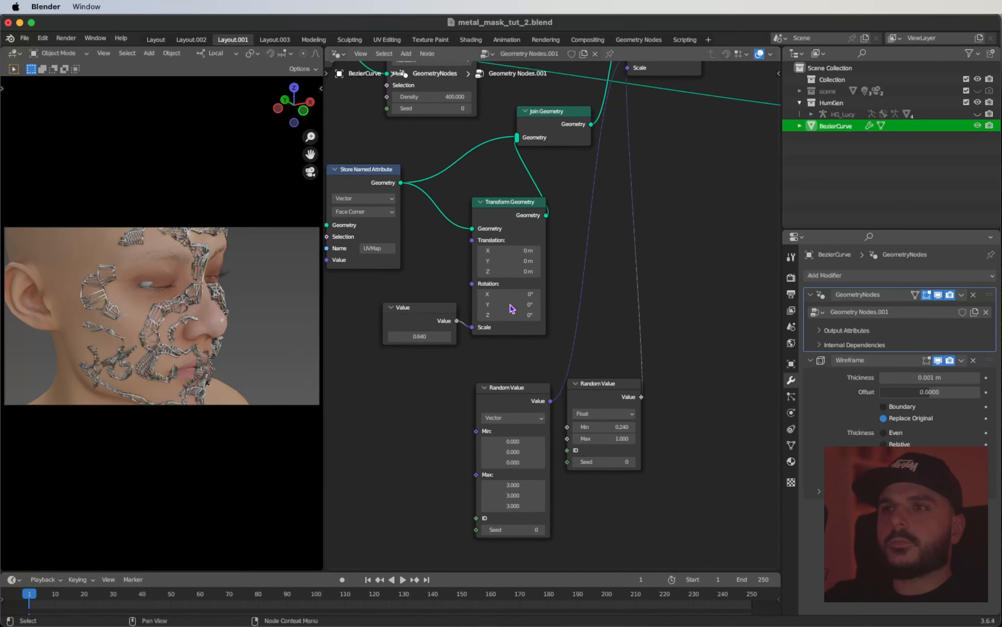
scroll(512, 307, down, 3)
scroll(512, 308, up, 6)
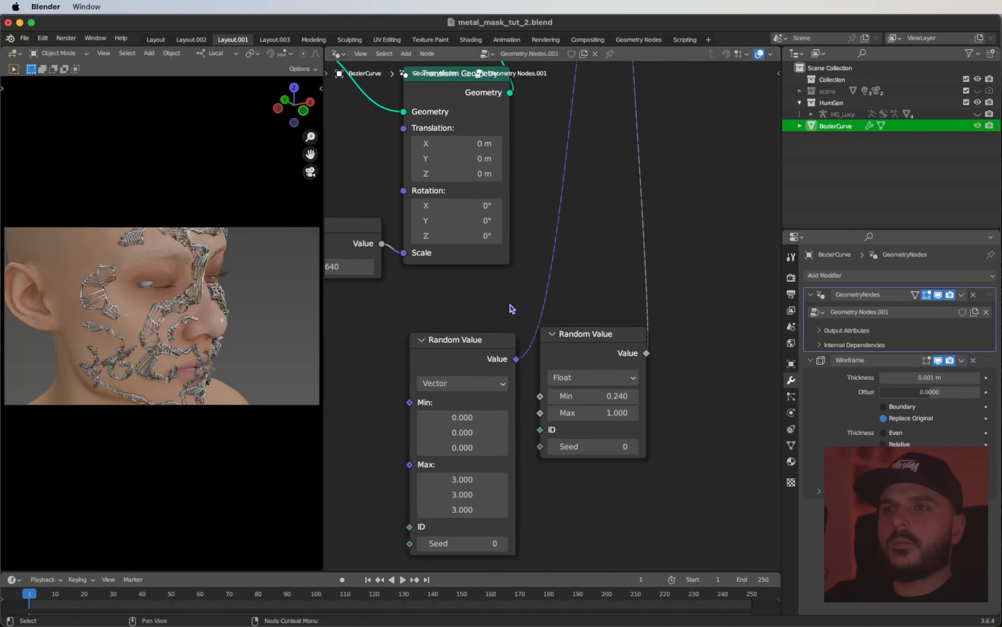
scroll(513, 309, down, 1)
shift+drag(610, 388, 642, 388)
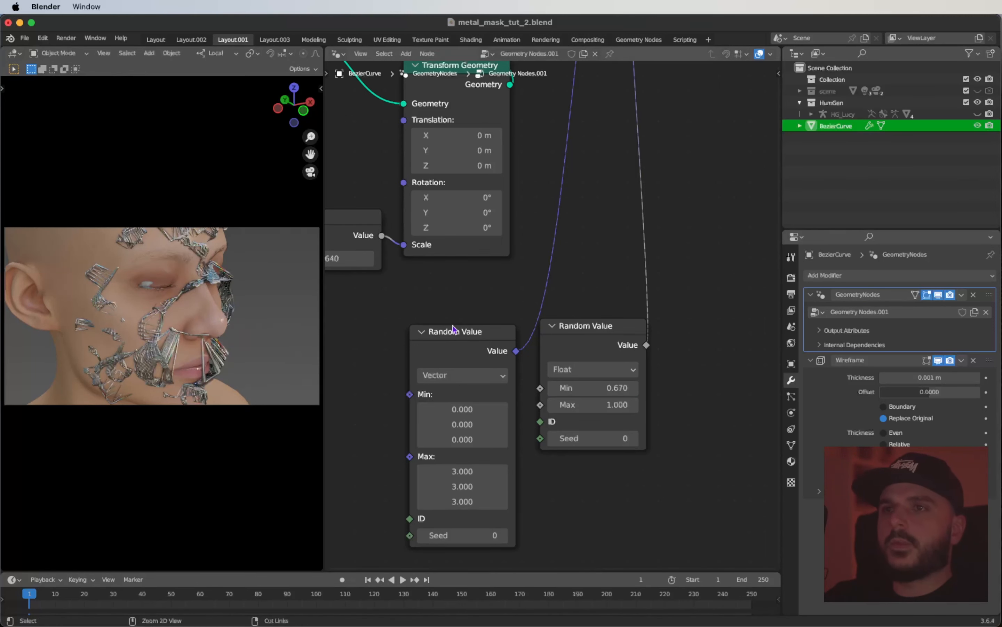
- Set the Ico Sphere node to 3 subdivisions, trying a radius of 0.2 m and reducing it to 0.09 m
scroll(455, 328, down, 2)
scroll(454, 329, right, 10)
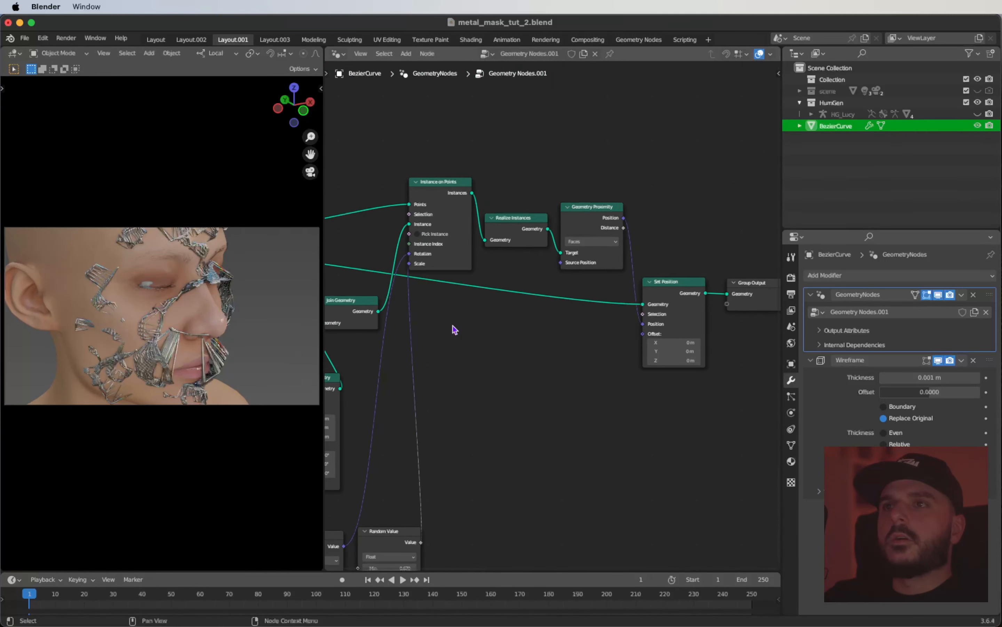
scroll(455, 328, left, 10)
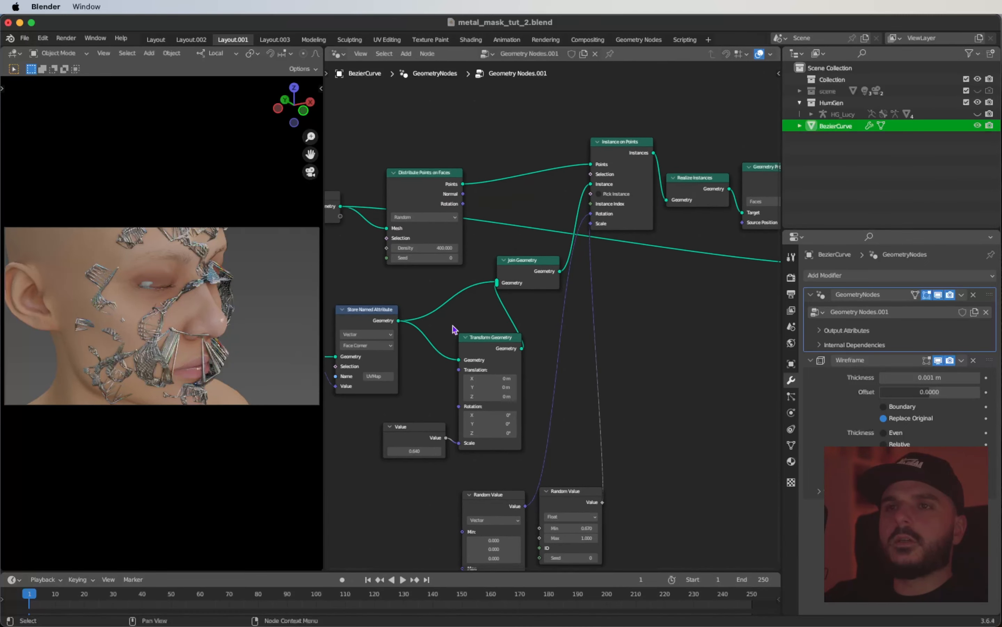
ctrl+scroll(455, 329, up, 3)
scroll(455, 328, down, 3)
ctrl+scroll(455, 329, up, 1)
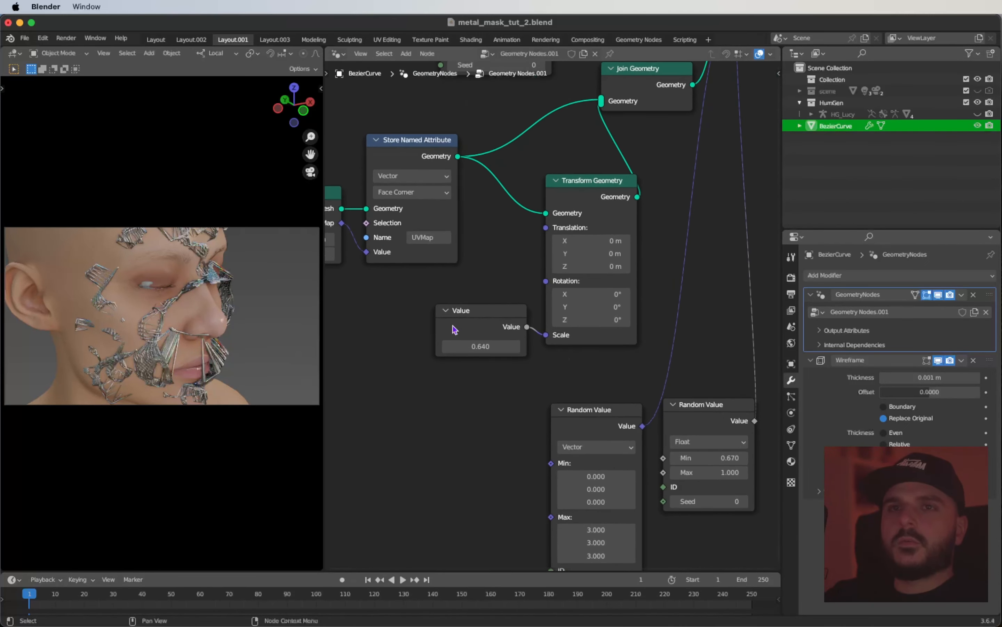
scroll(455, 328, left, 3)
drag(534, 328, 538, 328)
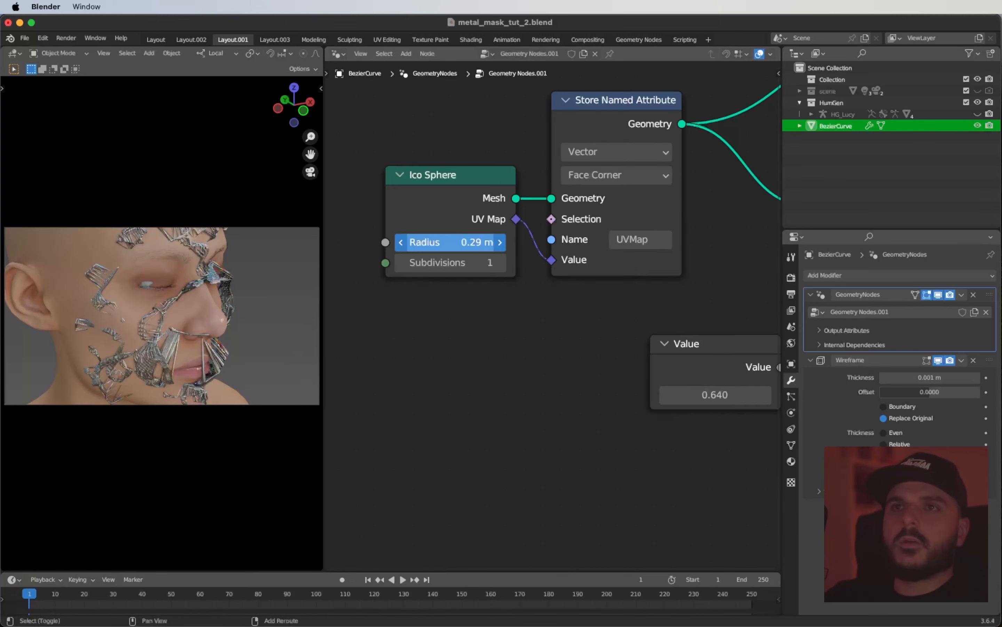
mouse_move(451, 242)
mouse_down()
mouse_move(493, 242)
mouse_move(468, 251)
mouse_up()
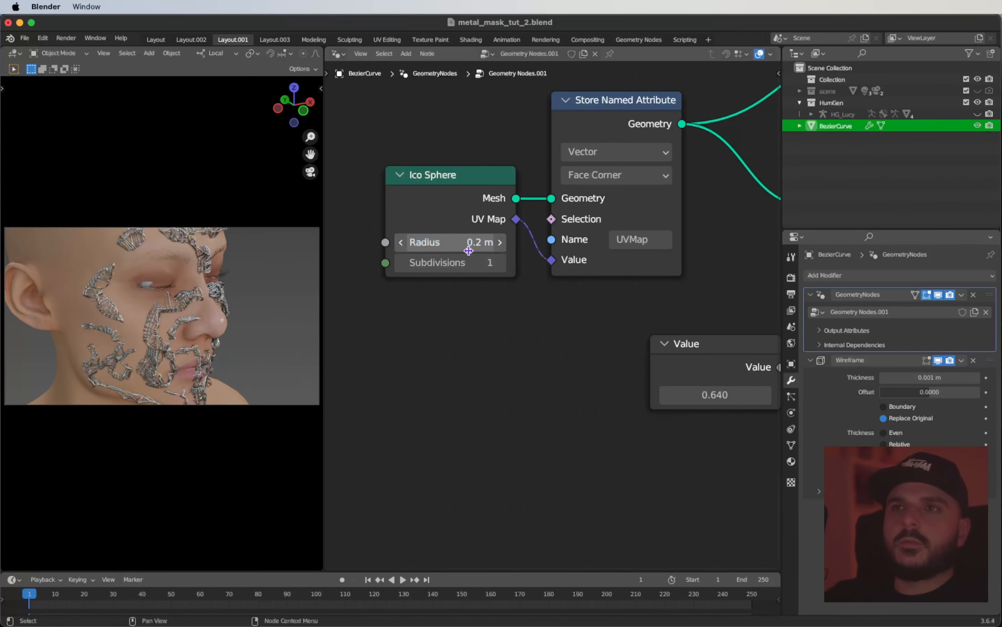
click(500, 263)
click(499, 263)
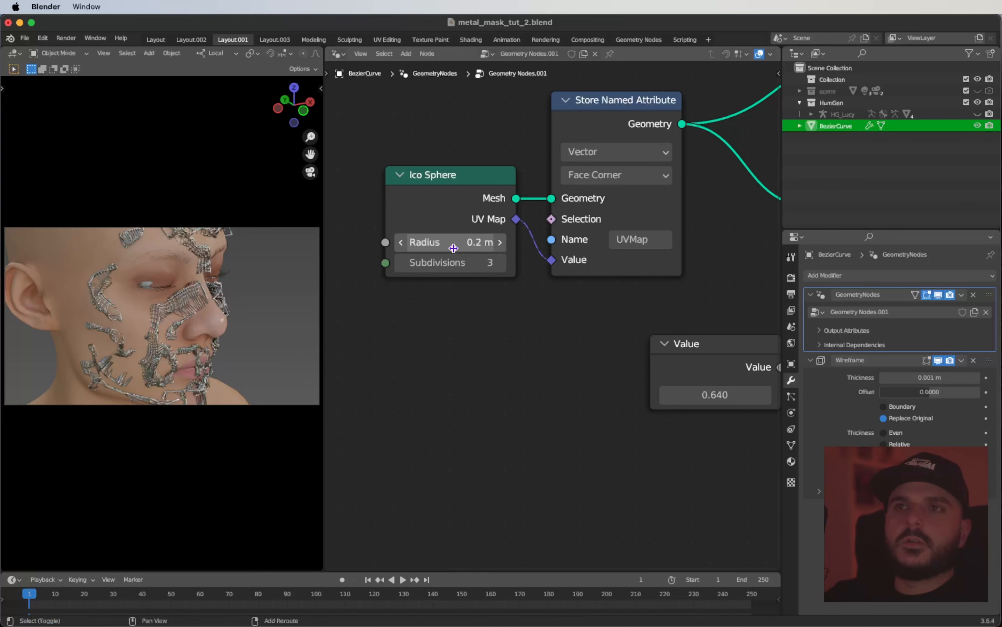
drag(477, 242, 470, 242)
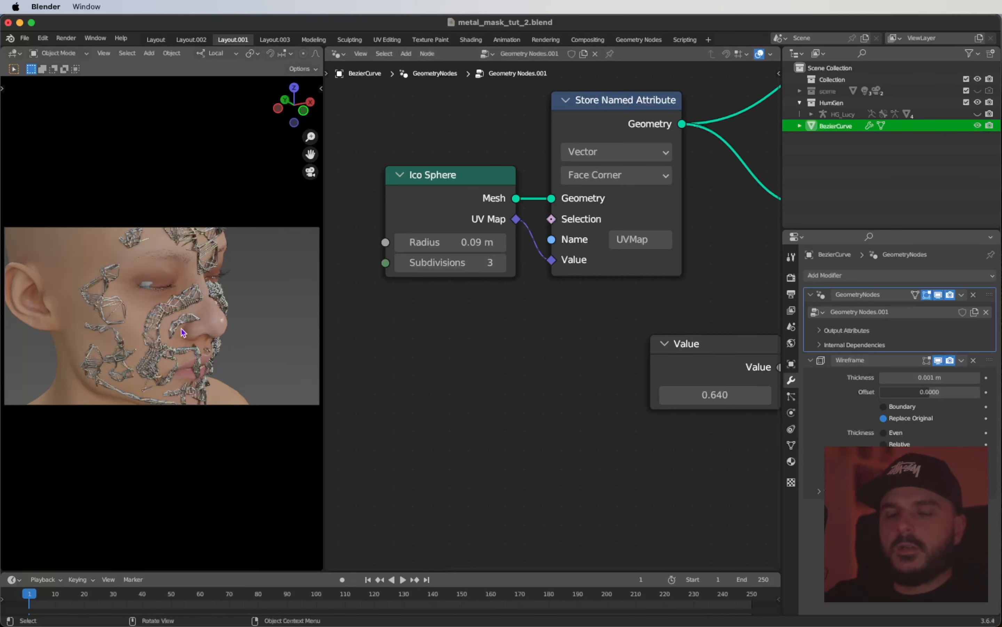
- Examine the wireframe mask on the head from the front and from both sides of the face
key(q)
middle_drag(219, 347, 189, 347)
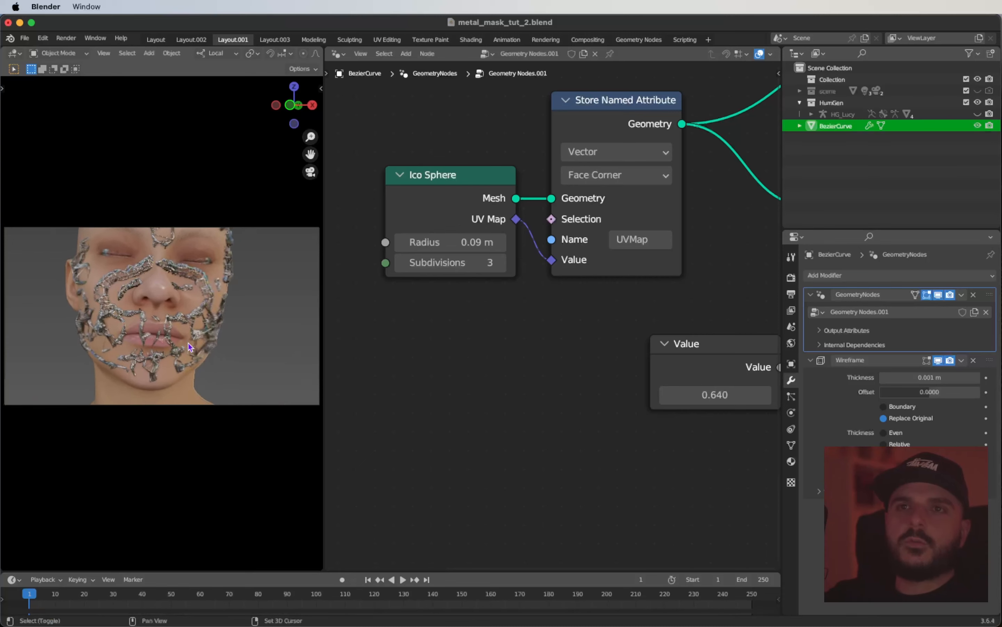
scroll(188, 346, up, 5)
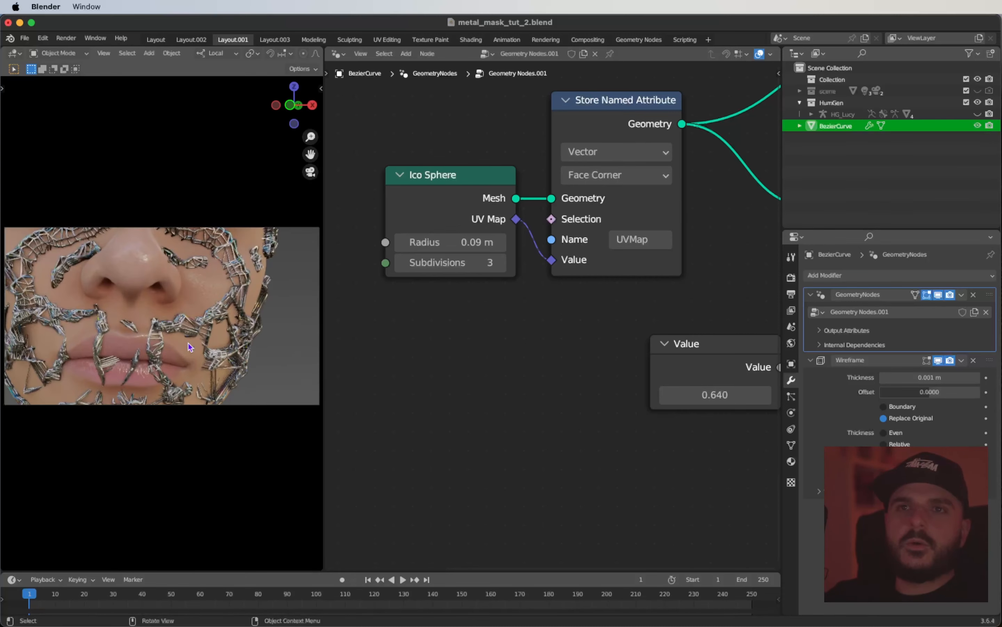
scroll(188, 346, right, 5)
ctrl+scroll(189, 346, down, 3)
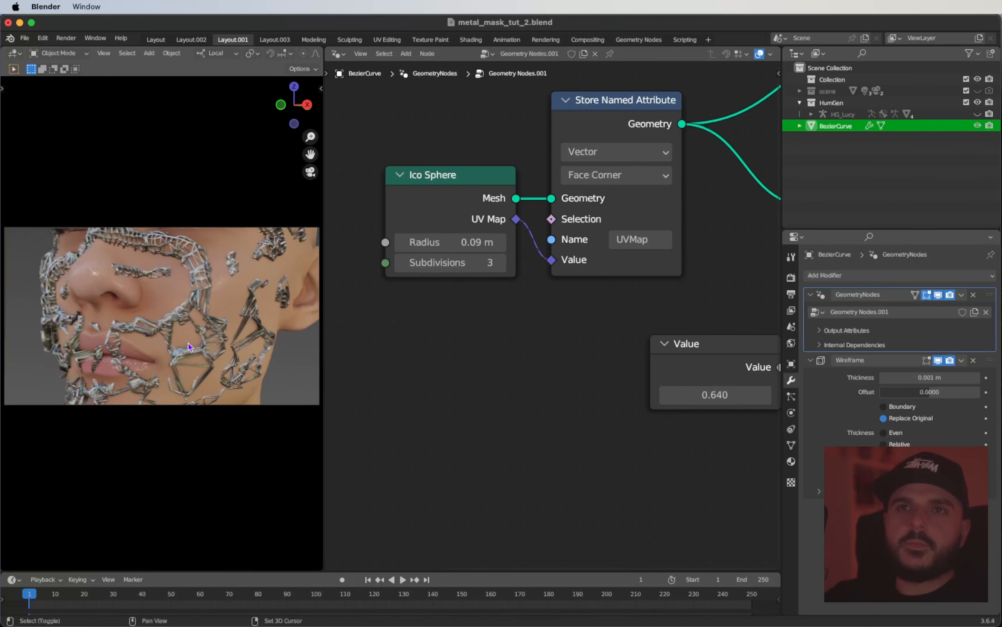
scroll(189, 346, left, 5)
scroll(188, 343, left, 6)
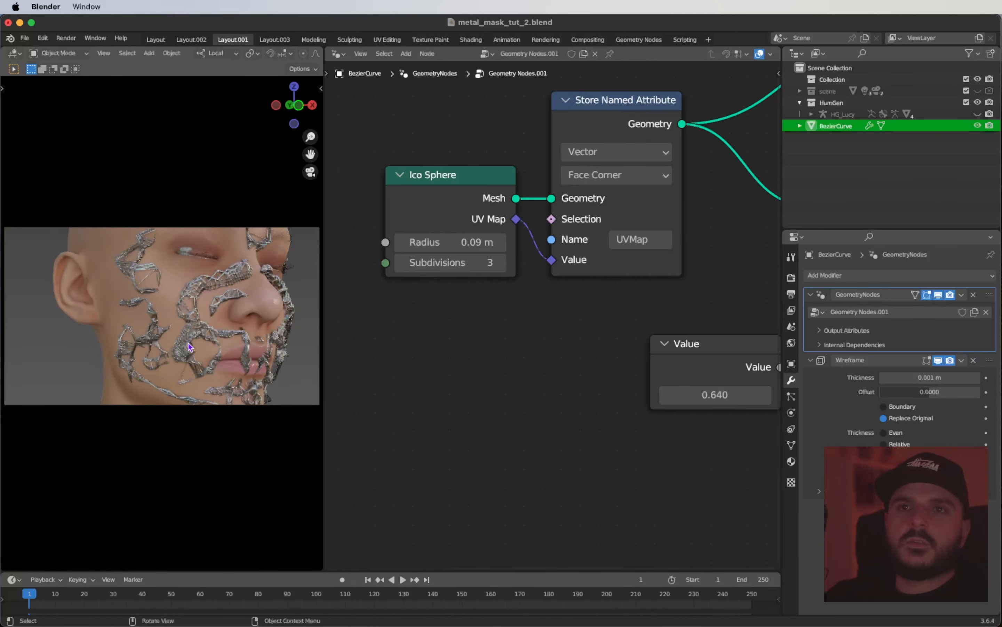
scroll(188, 343, right, 10)
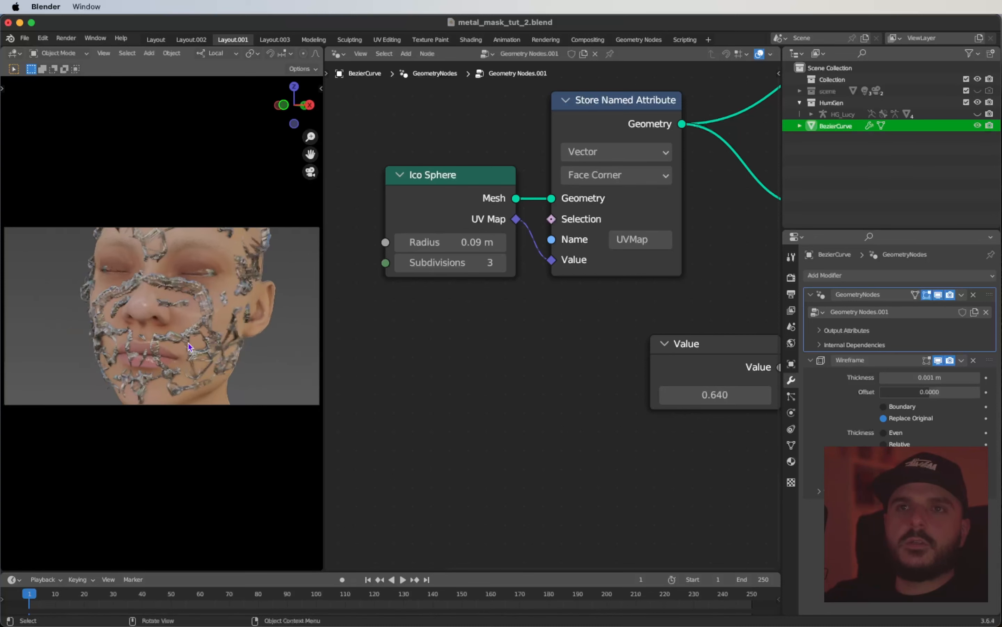
scroll(188, 343, left, 4)
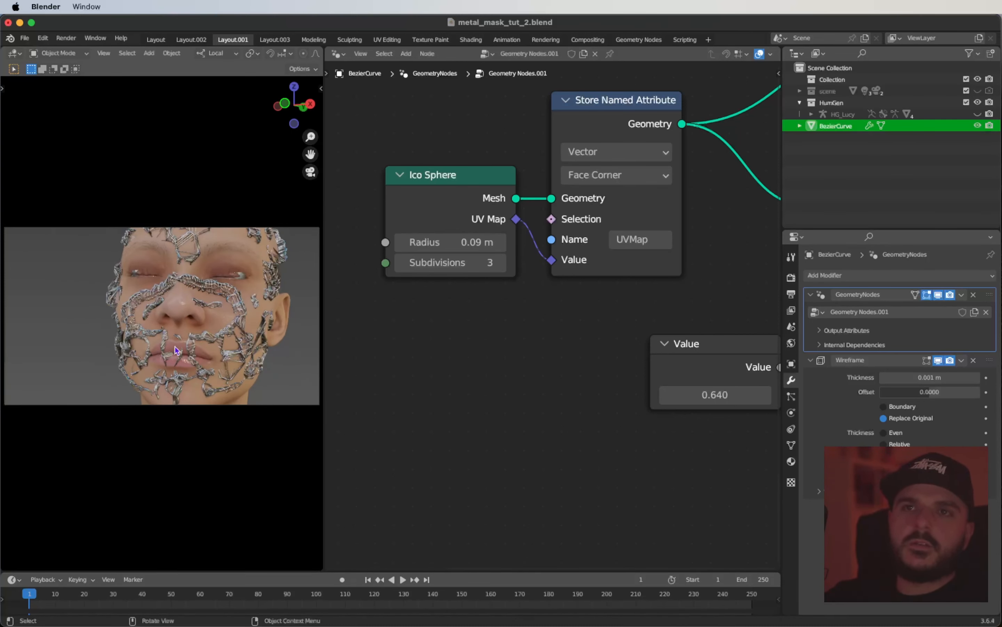
scroll(220, 368, left, 2)
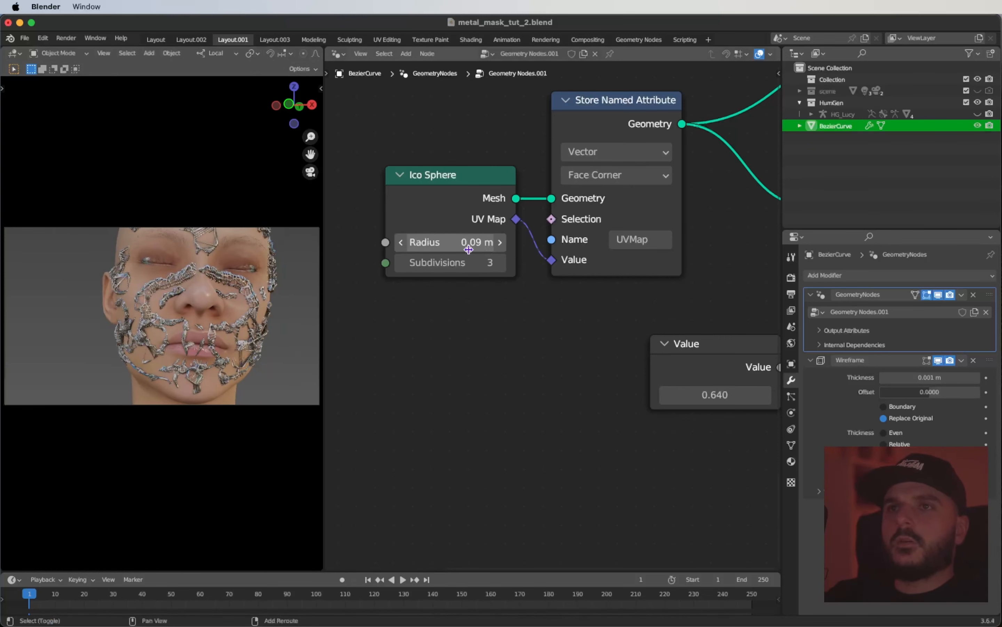
- Increase the Ico Sphere radius to 0.31 m and check the mask around the face
drag(451, 242, 495, 242)
scroll(190, 314, right, 3)
scroll(190, 314, left, 5)
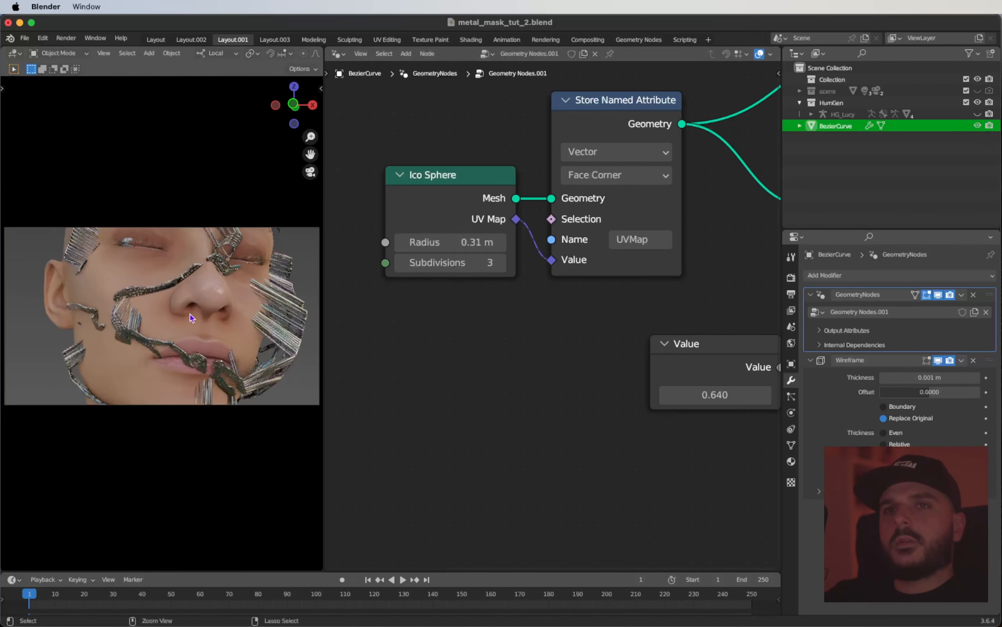
scroll(190, 314, right, 4)
scroll(190, 314, left, 3)
scroll(190, 314, right, 2)
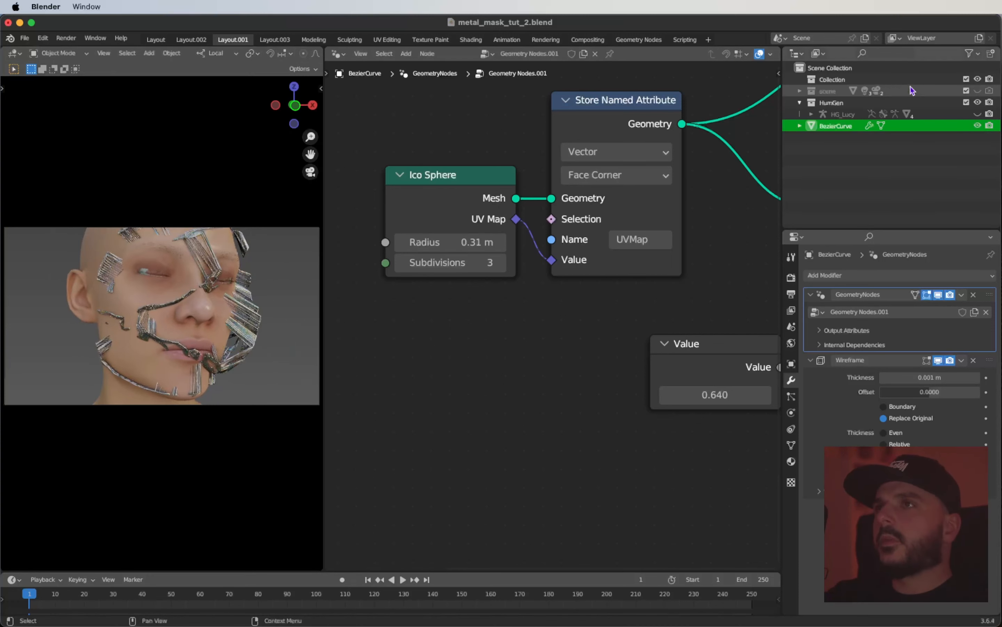
- Enable and expand the scene collection with its area lights, and switch the viewport to Rendered shading
click(800, 91)
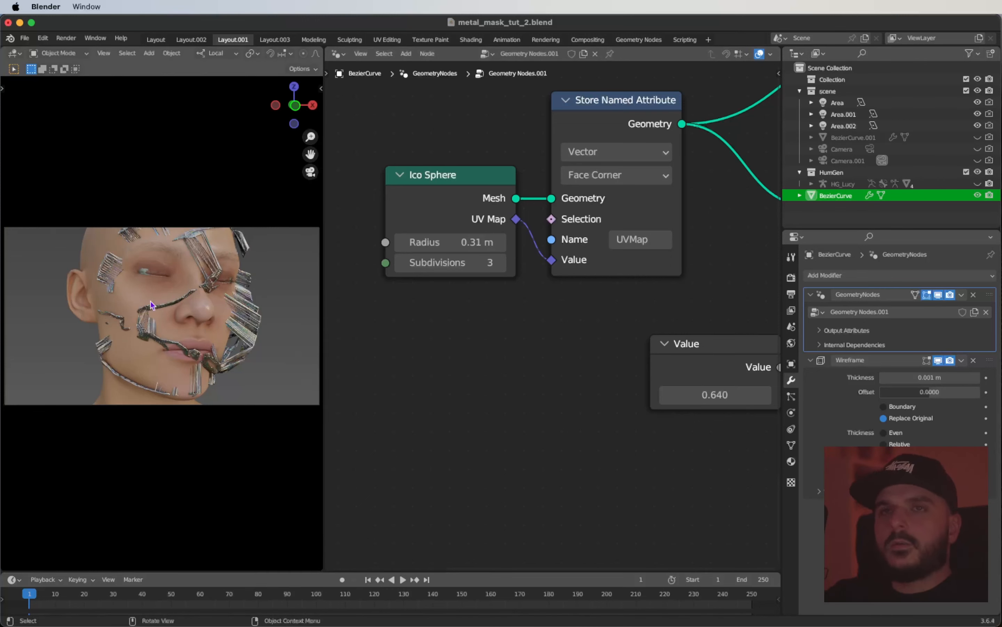
key(z)
click(153, 237)
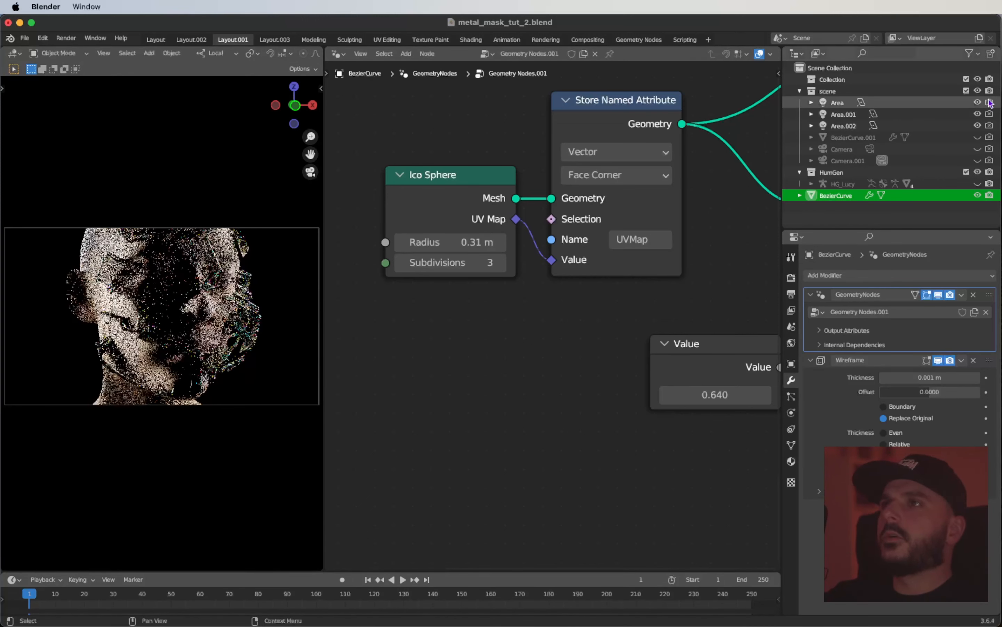
- In the Layout workspace, view the scene from the top and unhide Camera.001 in the scene collection
click(156, 40)
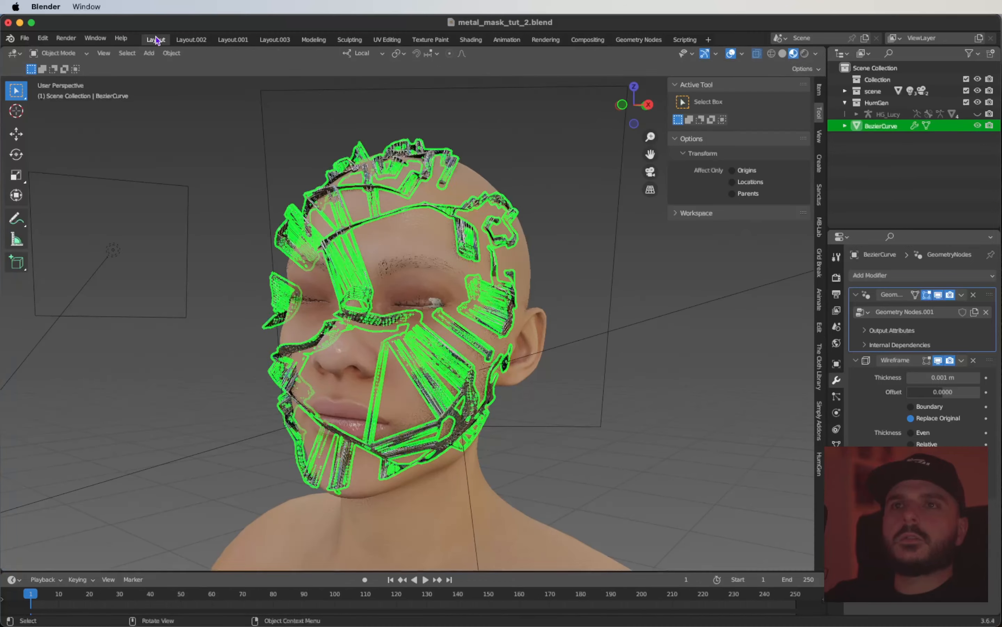
scroll(493, 290, down, 5)
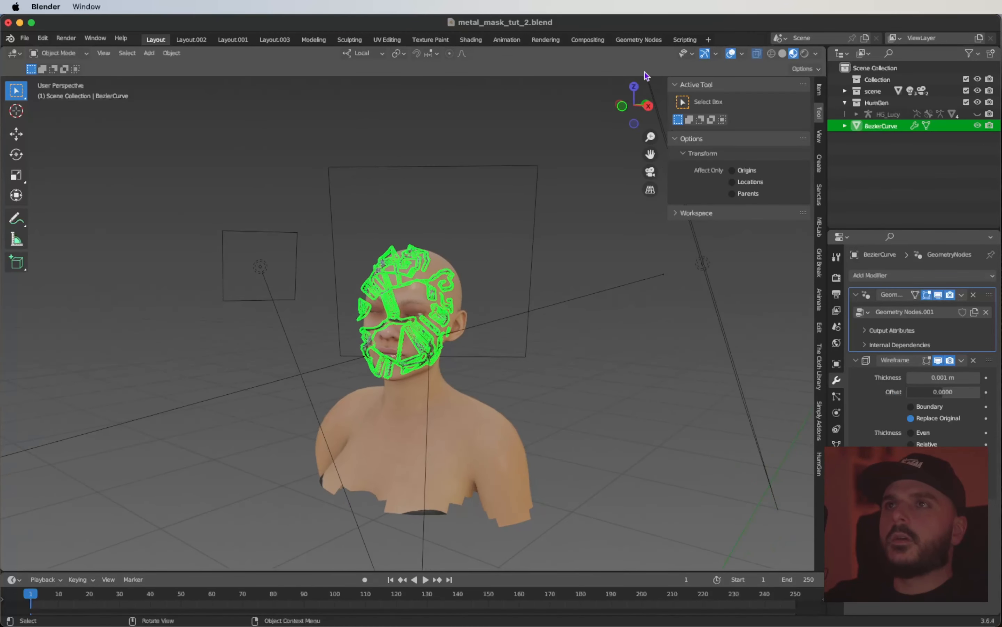
click(633, 87)
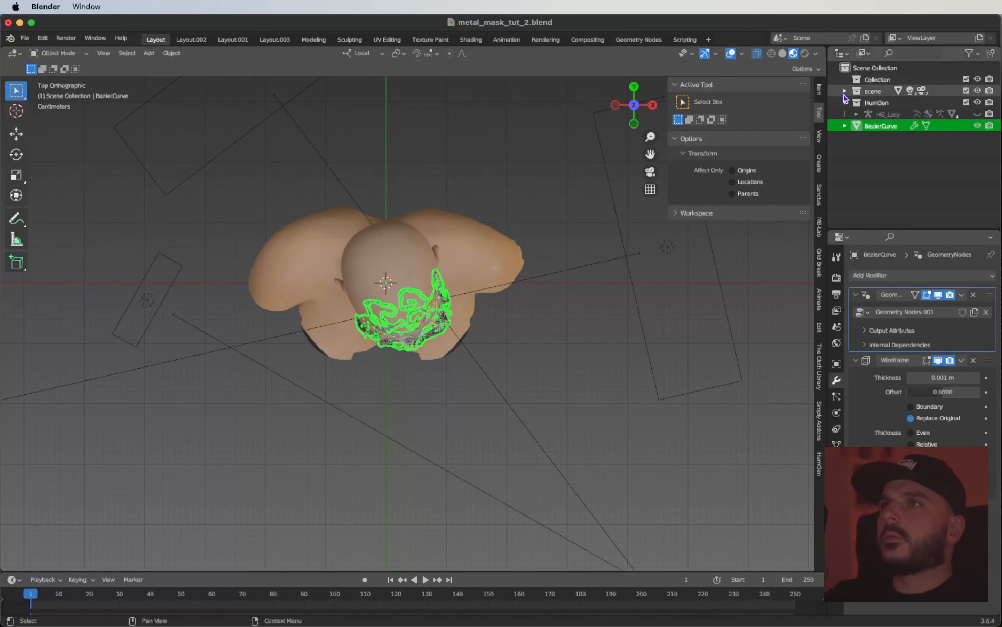
click(844, 92)
click(978, 161)
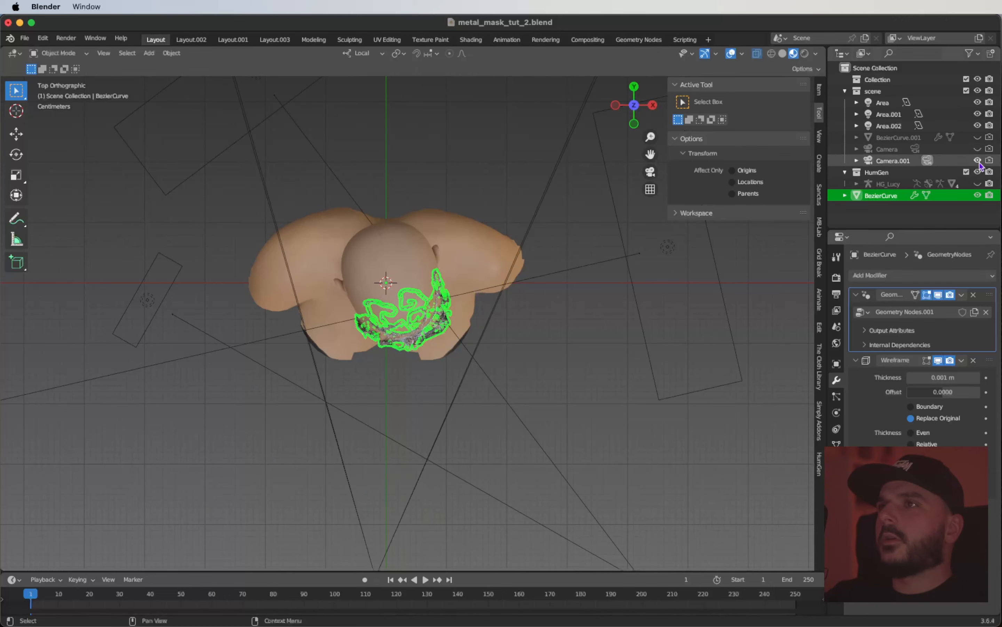
- Select Camera.001 and examine its placement relative to the head and the area lights, from the top and in perspective
click(862, 163)
scroll(519, 273, down, 3)
scroll(519, 273, up, 4)
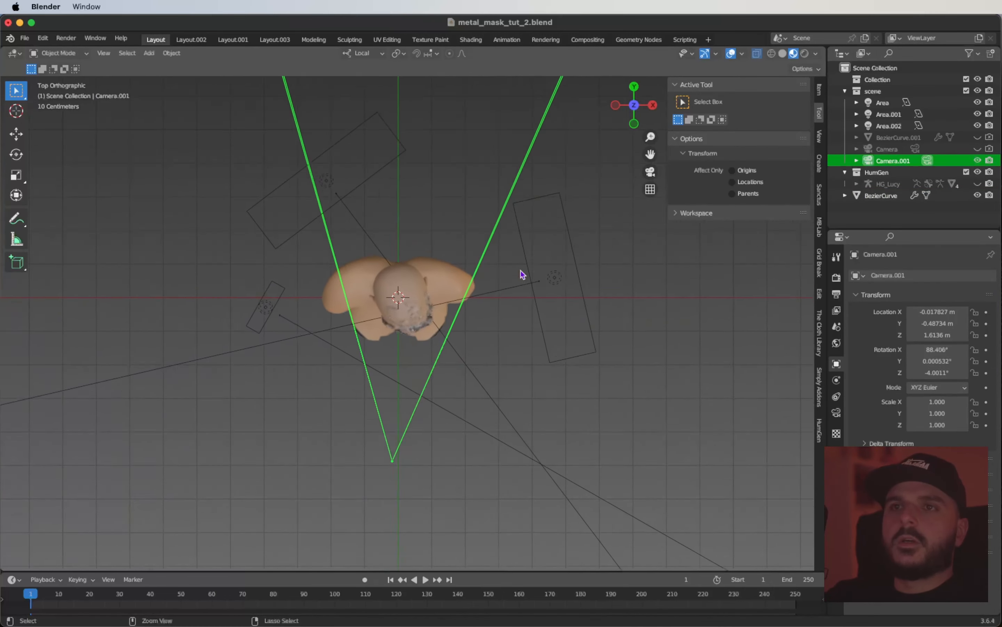
shift+scroll(521, 274, left, 2)
scroll(521, 274, down, 5)
ctrl+scroll(521, 274, down, 3)
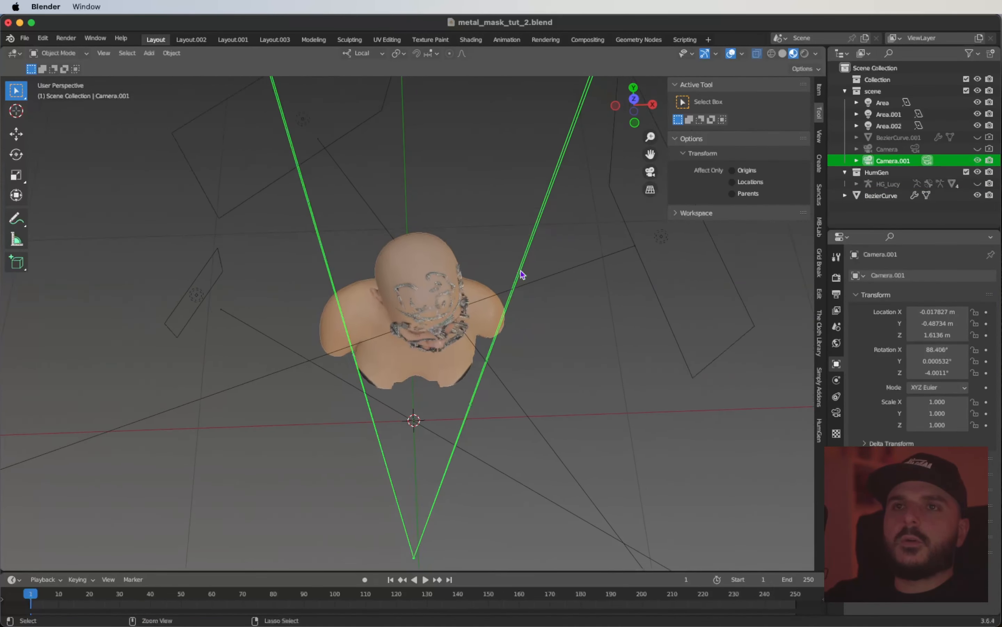
shift+scroll(521, 275, up, 2)
click(634, 98)
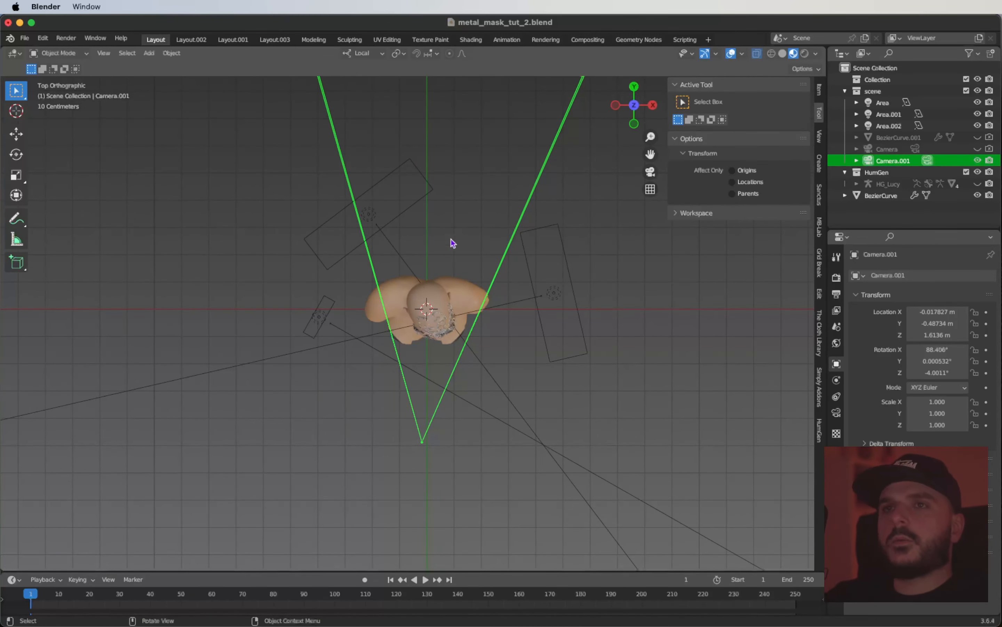
ctrl+scroll(401, 232, up, 3)
scroll(401, 232, down, 5)
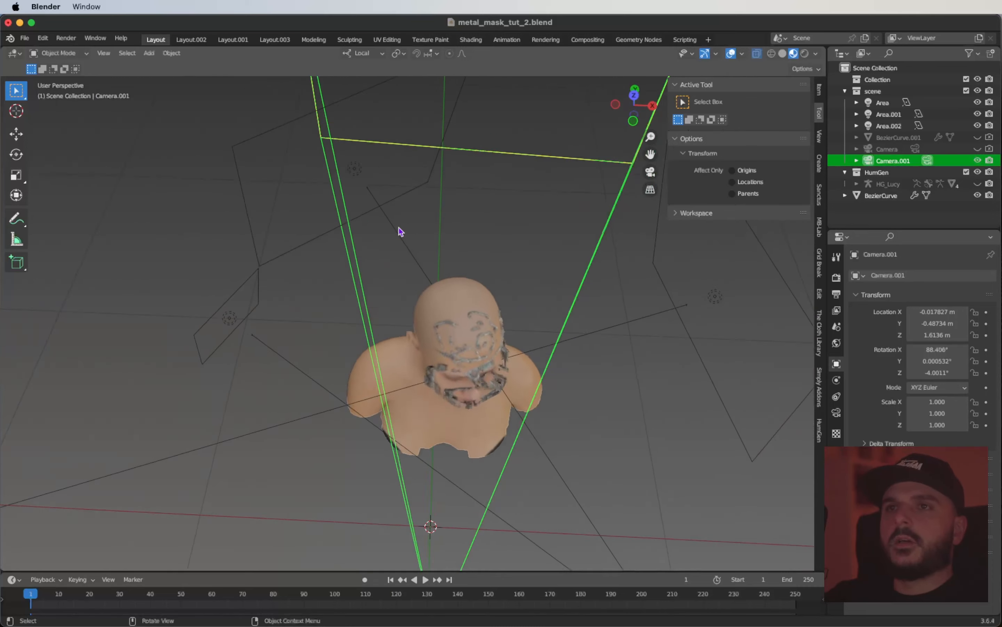
shift+scroll(401, 231, down, 2)
shift+scroll(401, 231, down, 3)
ctrl+scroll(401, 231, up, 2)
ctrl+scroll(401, 232, down, 5)
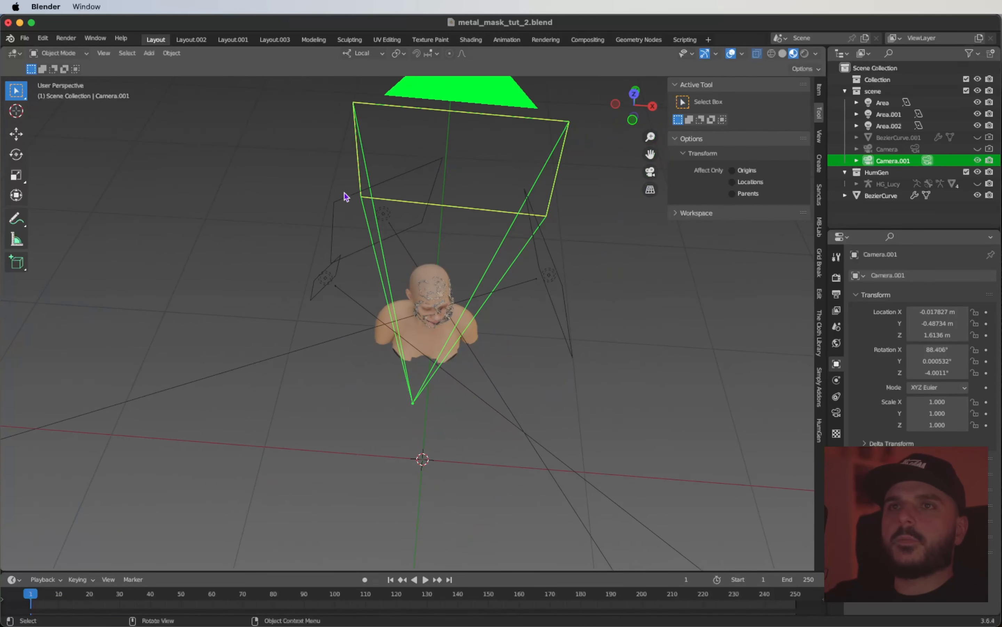
- Inspect the light settings of Area.001, Area and Area.002 and their placement around the head
click(347, 196)
click(837, 413)
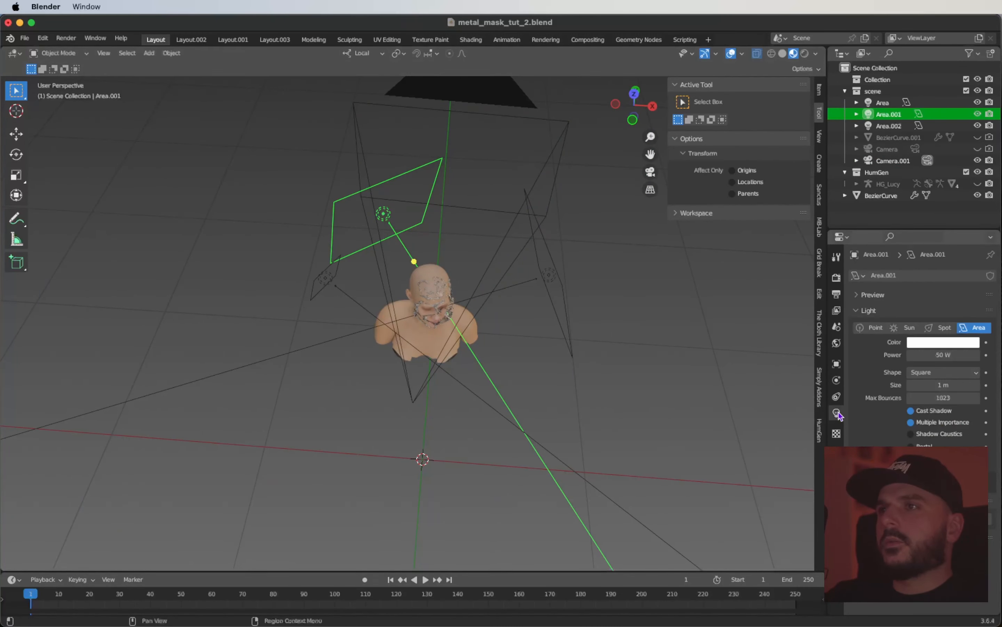
click(322, 283)
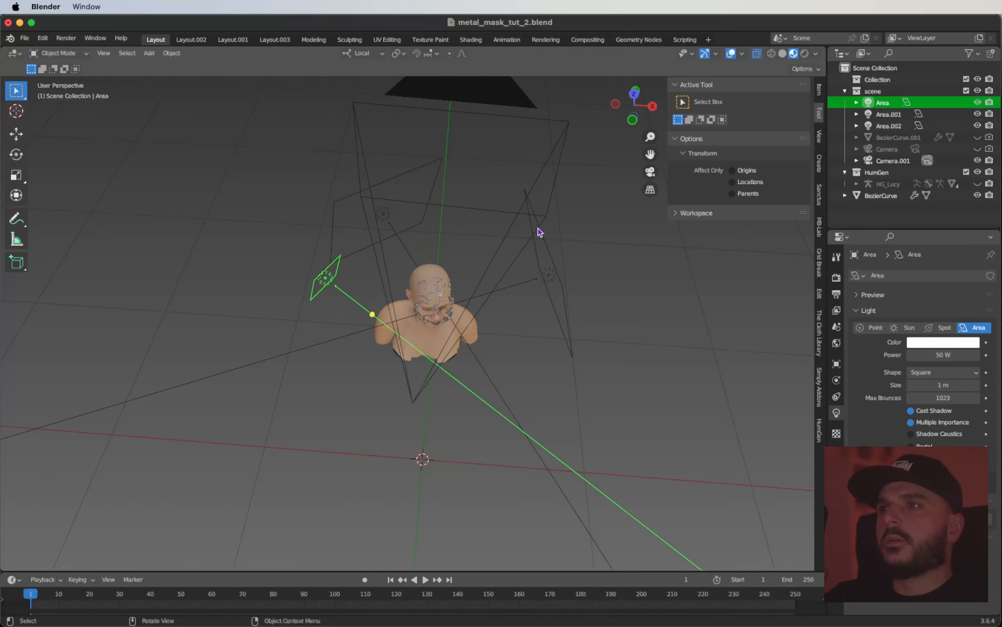
click(544, 249)
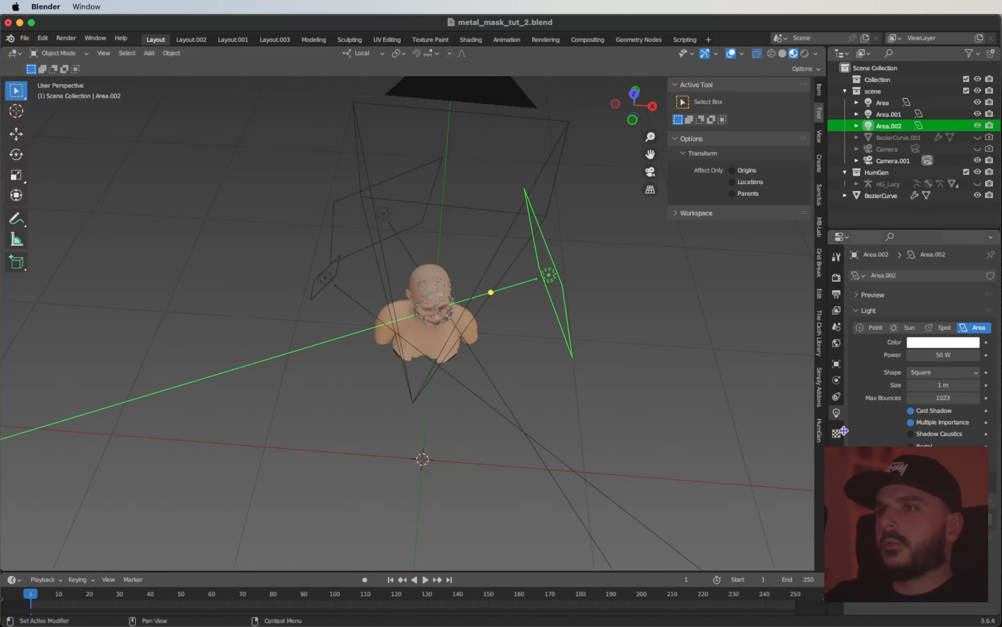
scroll(474, 287, down, 5)
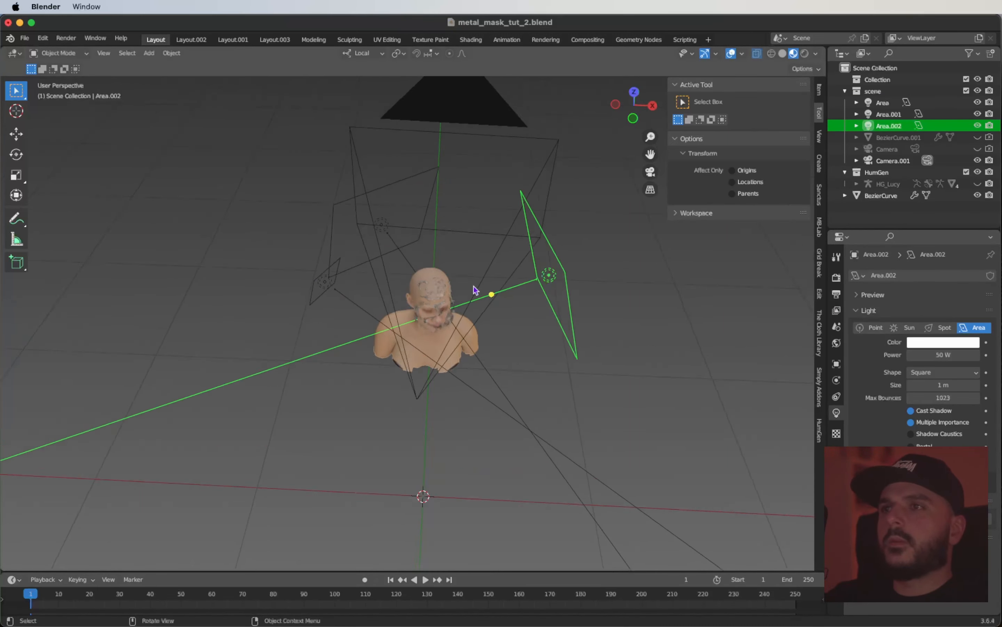
click(836, 278)
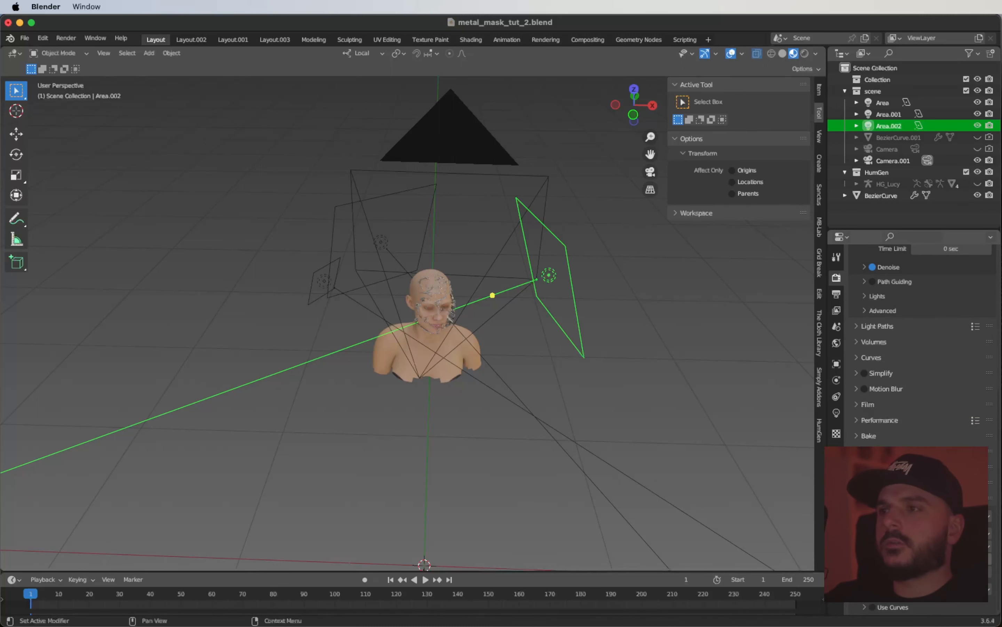
scroll(534, 374, up, 2)
ctrl+scroll(585, 367, down, 3)
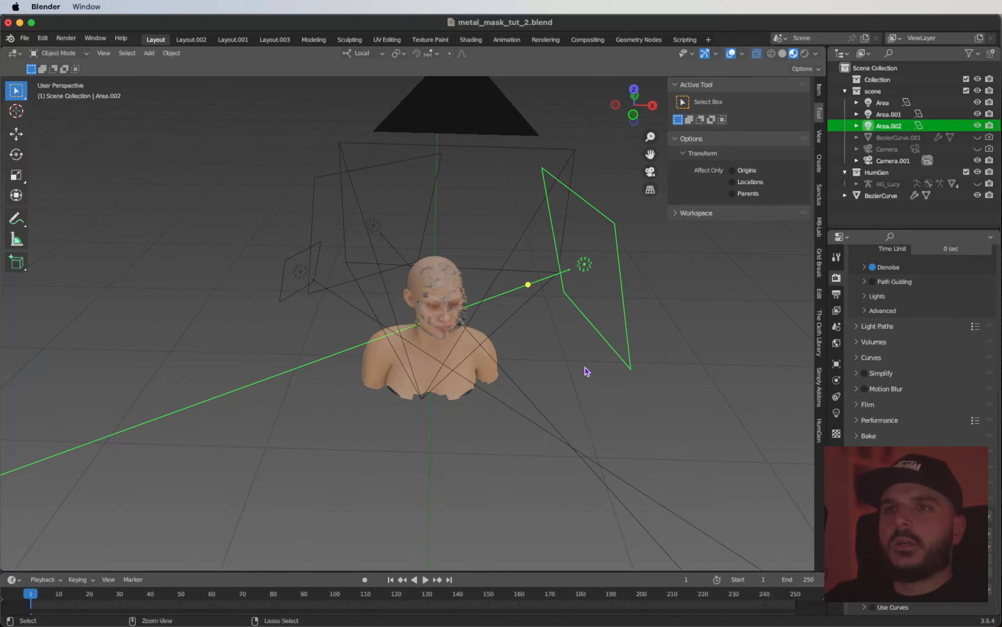
scroll(585, 367, down, 5)
ctrl+scroll(585, 366, down, 2)
scroll(584, 366, down, 3)
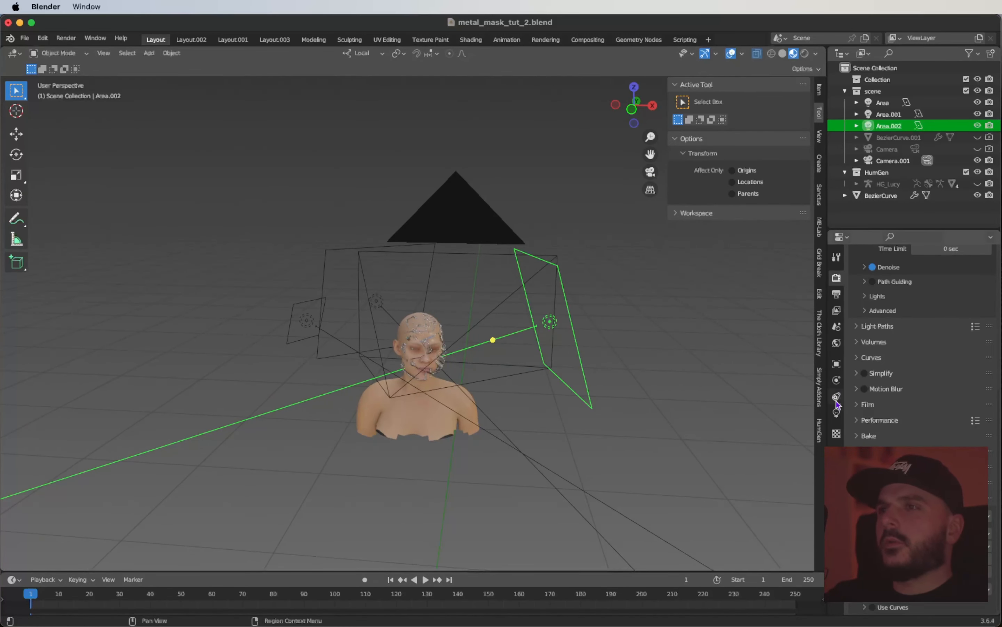
click(837, 413)
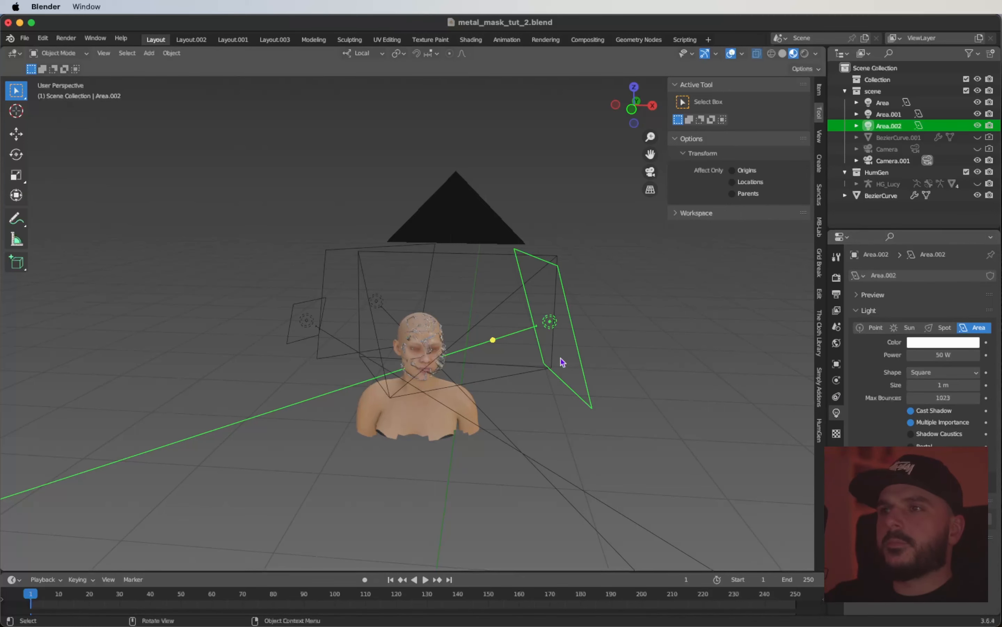
scroll(563, 361, up, 2)
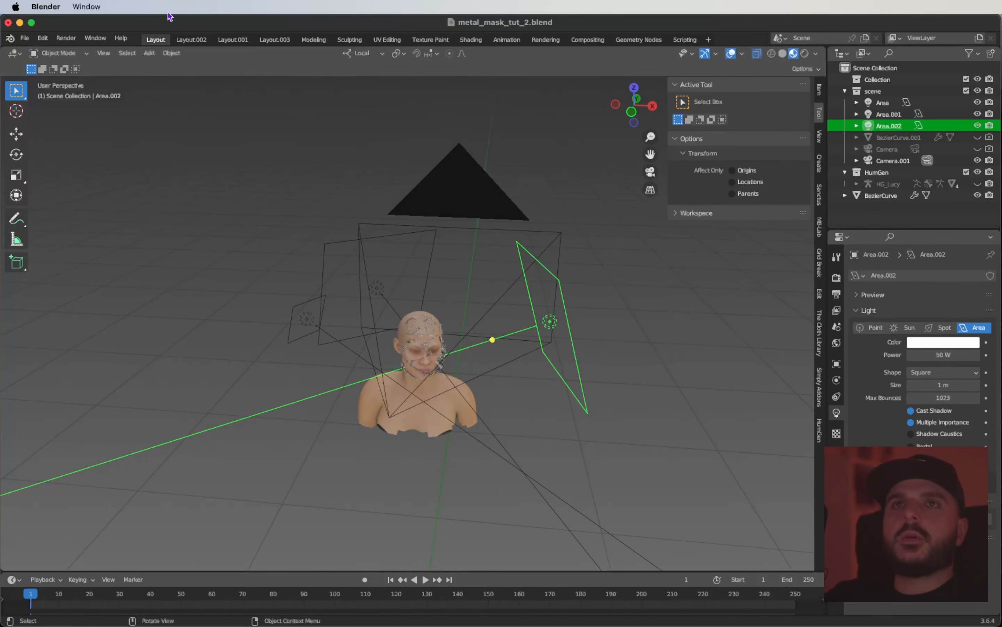
- In the Layout.002 workspace, switch the camera viewport to Rendered shading and select the head mesh
click(194, 41)
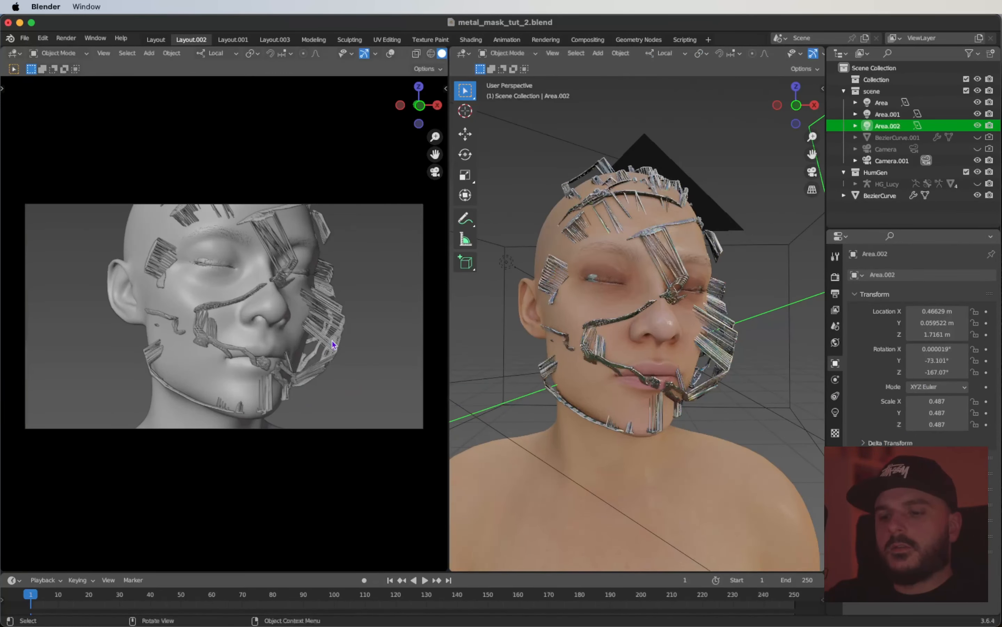
key(z)
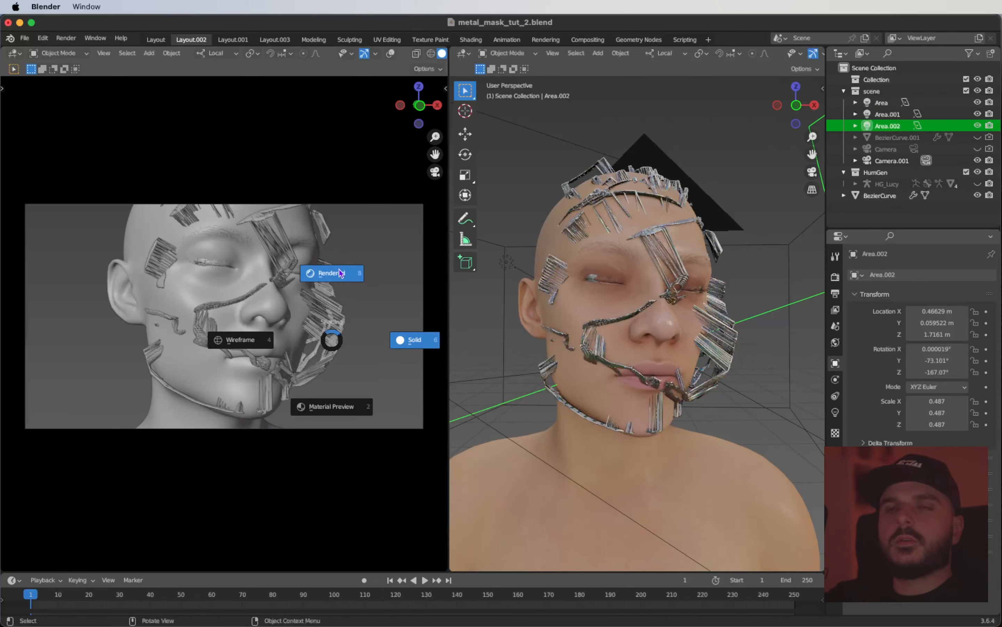
click(339, 273)
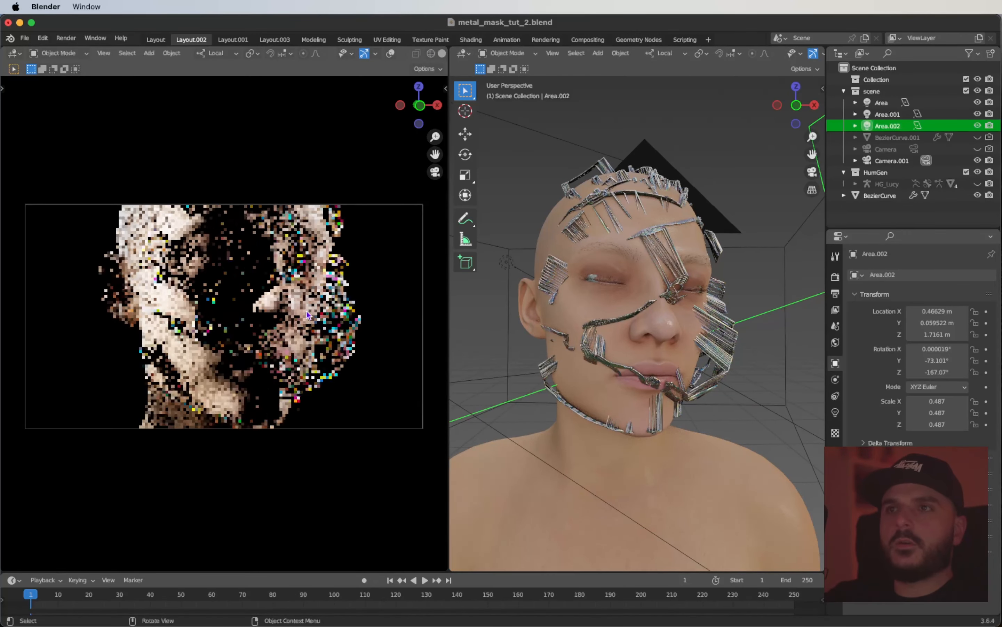
click(304, 315)
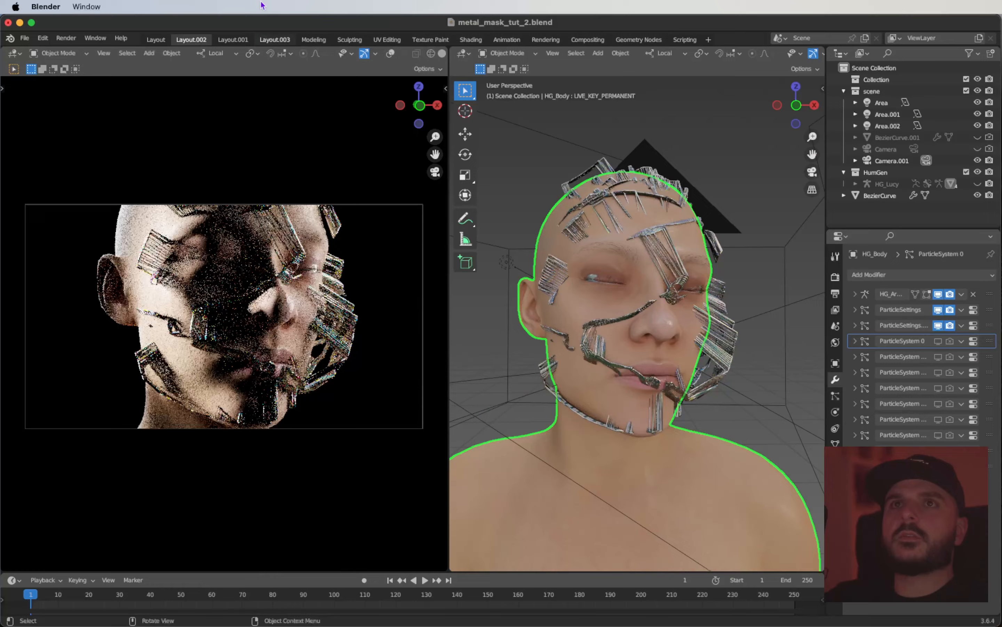
- In the Layout.001 workspace, select the BezierCurve mask and reduce its Ico Sphere radius to 0.24 m
click(239, 41)
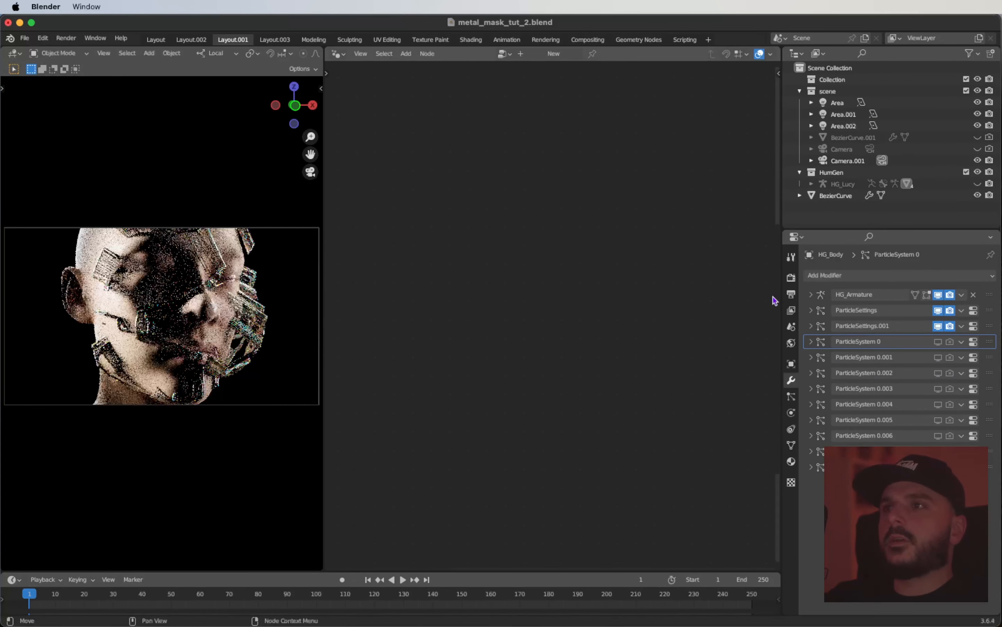
click(257, 314)
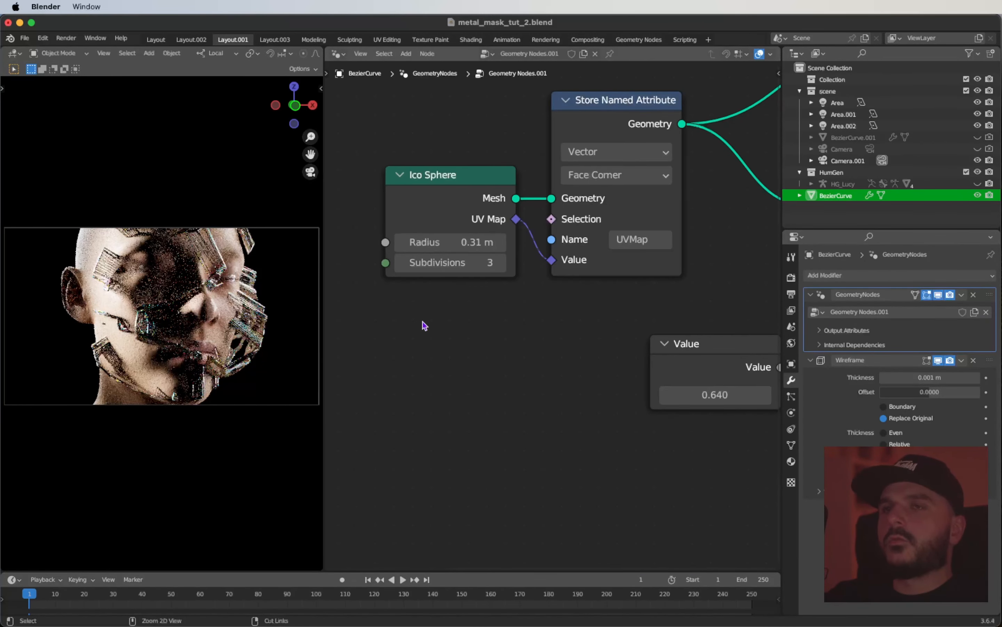
scroll(425, 325, up, 4)
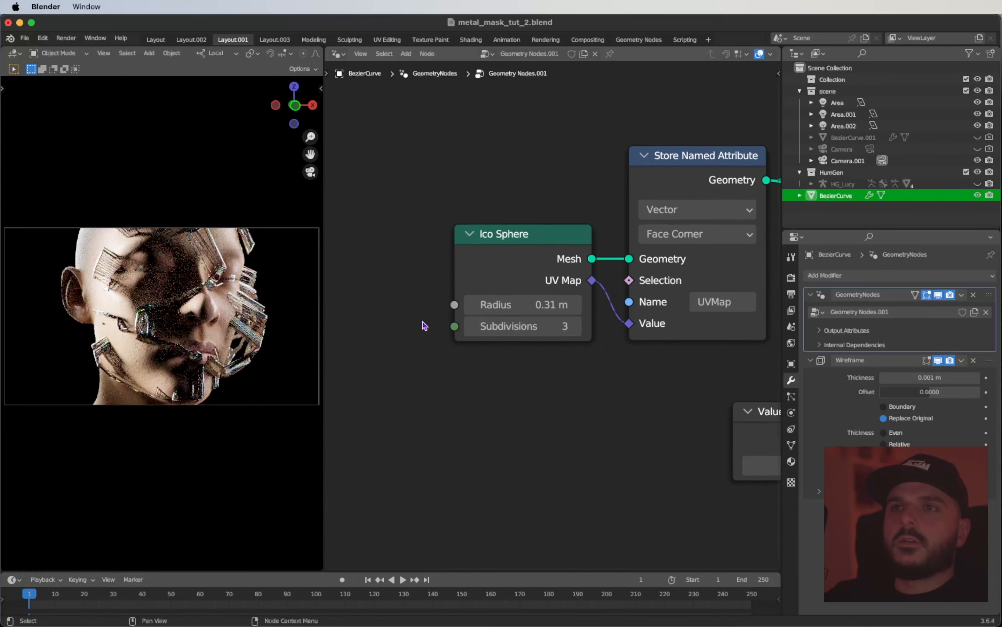
scroll(425, 326, down, 3)
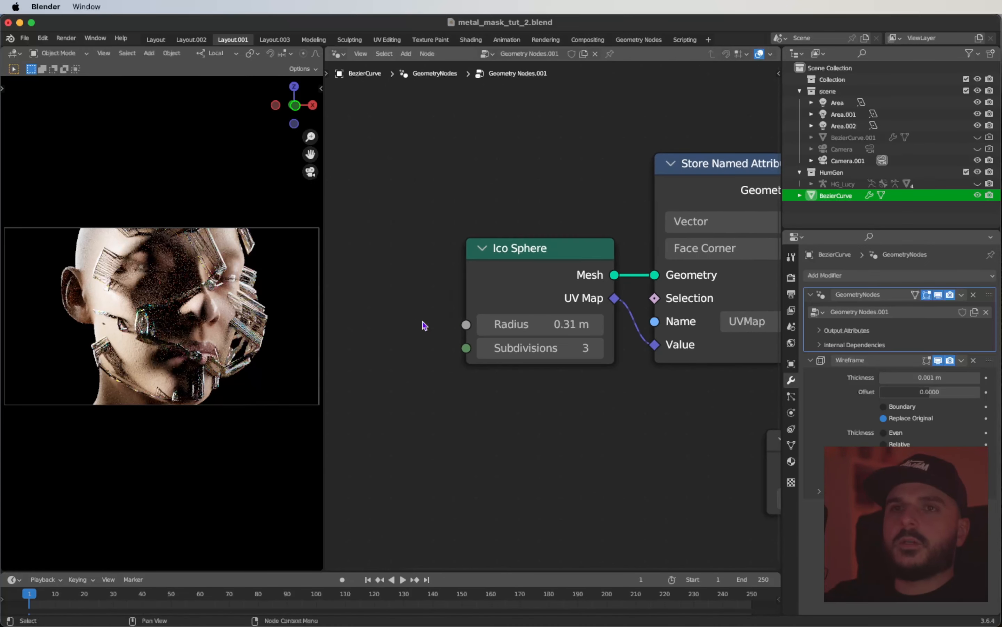
mouse_move(547, 302)
mouse_down()
mouse_move(482, 301)
mouse_move(584, 301)
mouse_move(558, 301)
mouse_up()
scroll(472, 389, down, 1)
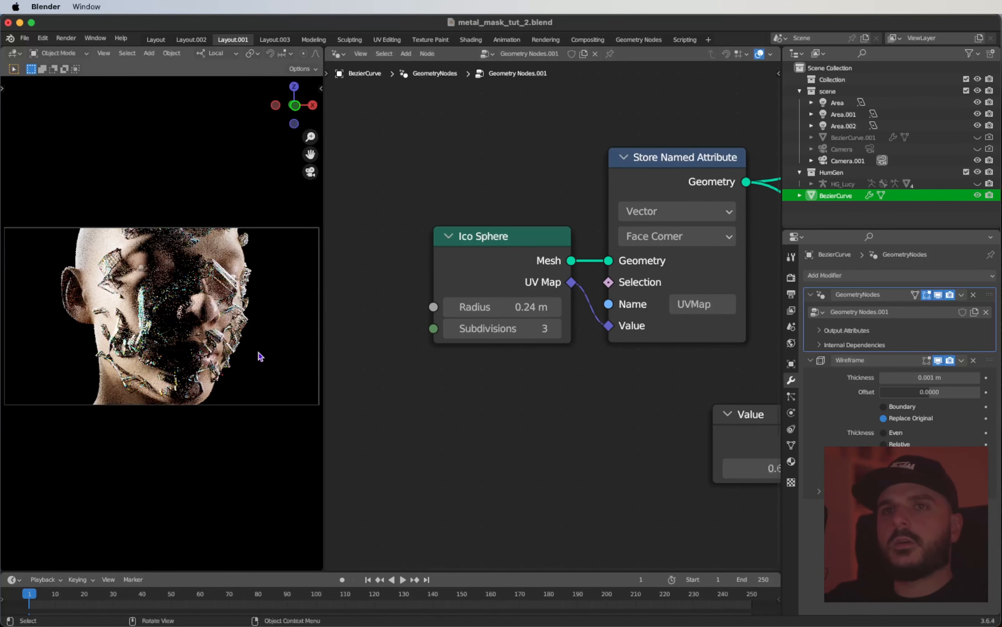
- Lock the camera to the view and orbit it around the face to frame the left side of the head
click(179, 309)
key(q)
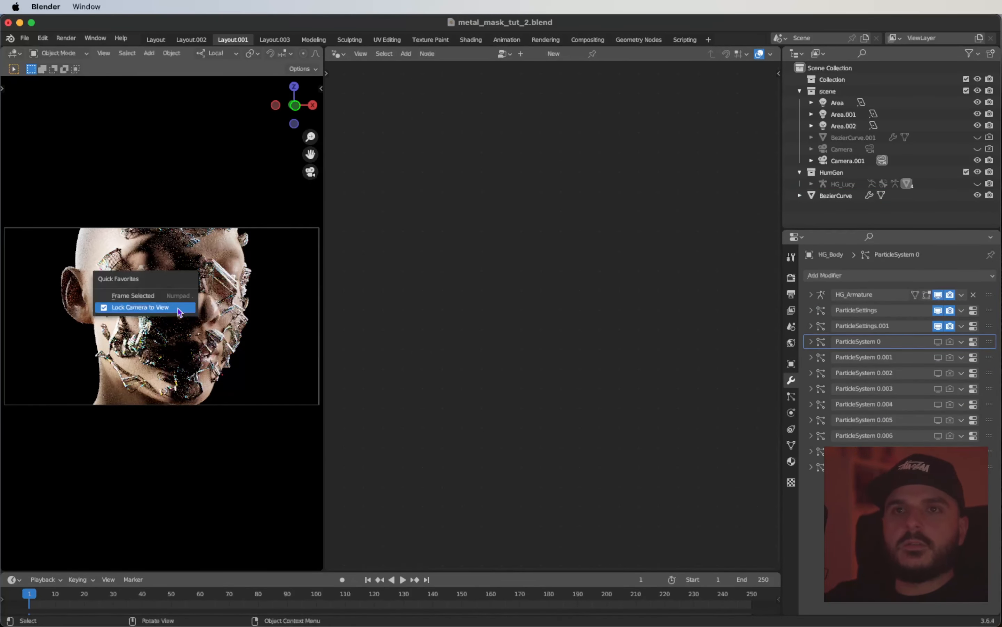
click(179, 309)
scroll(173, 321, left, 3)
shift+scroll(172, 320, right, 2)
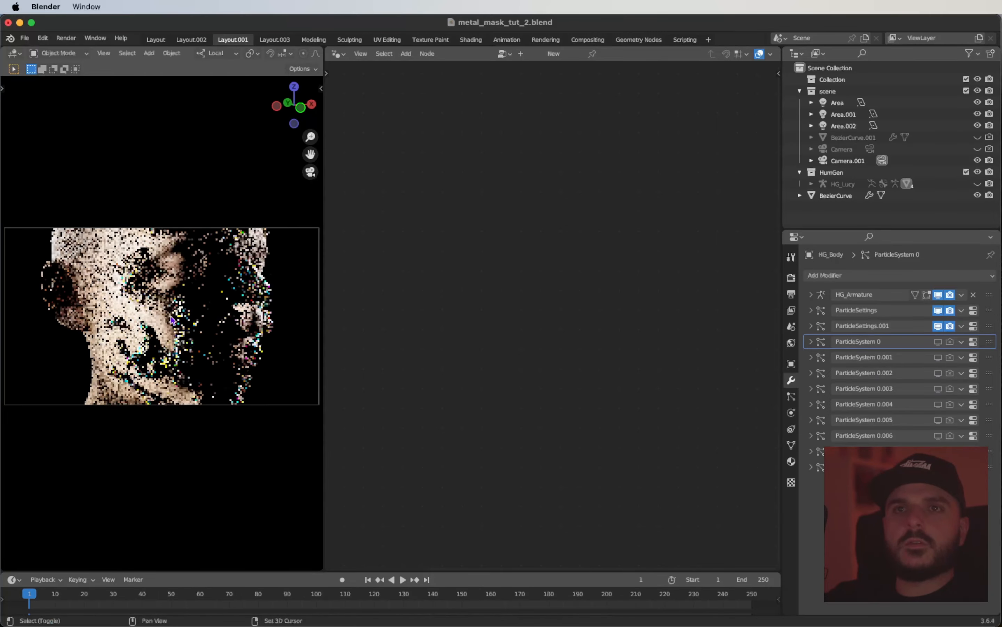
ctrl+scroll(173, 321, up, 3)
scroll(170, 317, right, 5)
ctrl+scroll(171, 317, down, 2)
shift+scroll(171, 317, left, 2)
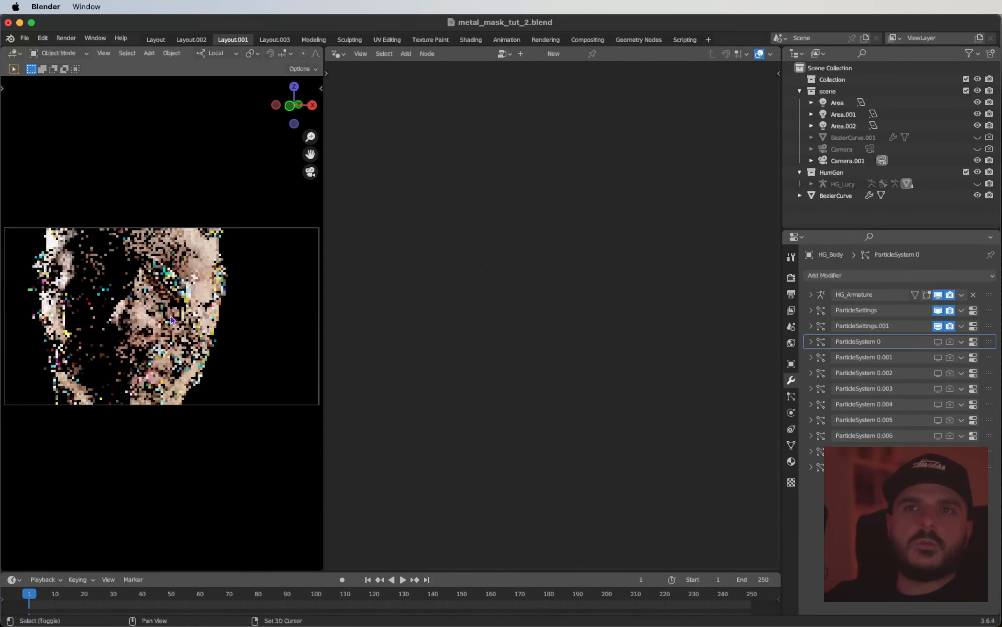
scroll(170, 317, right, 8)
ctrl+scroll(171, 317, up, 2)
shift+scroll(171, 317, left, 3)
ctrl+scroll(171, 316, up, 3)
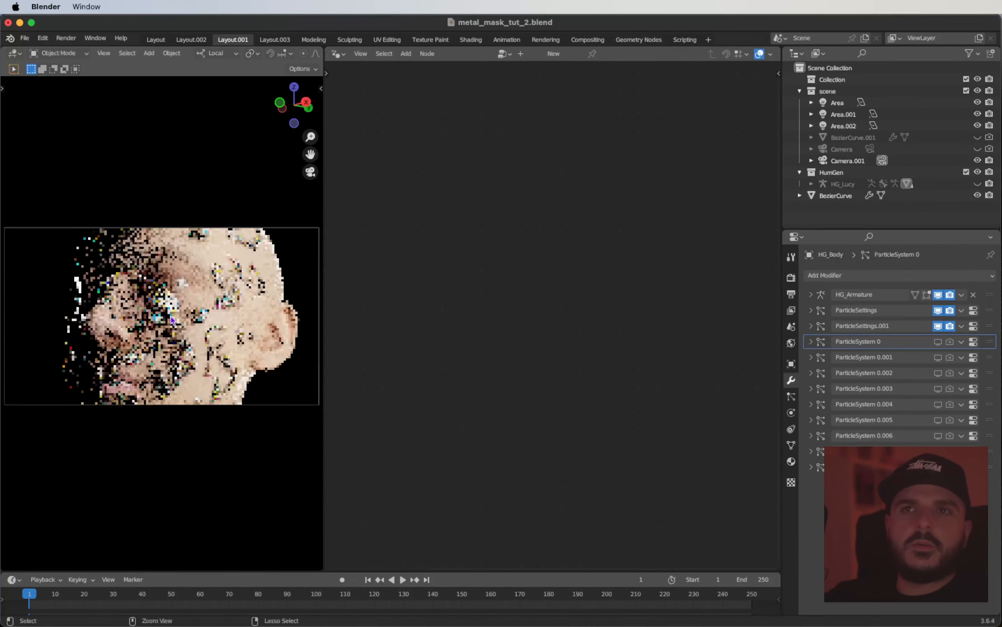
shift+scroll(171, 316, down, 2)
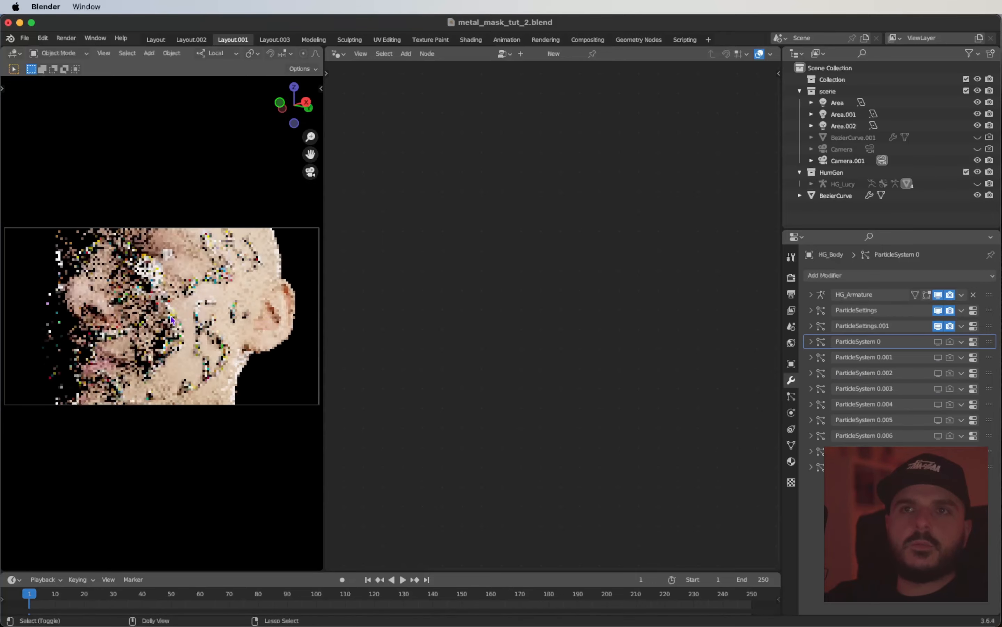
ctrl+scroll(170, 316, up, 2)
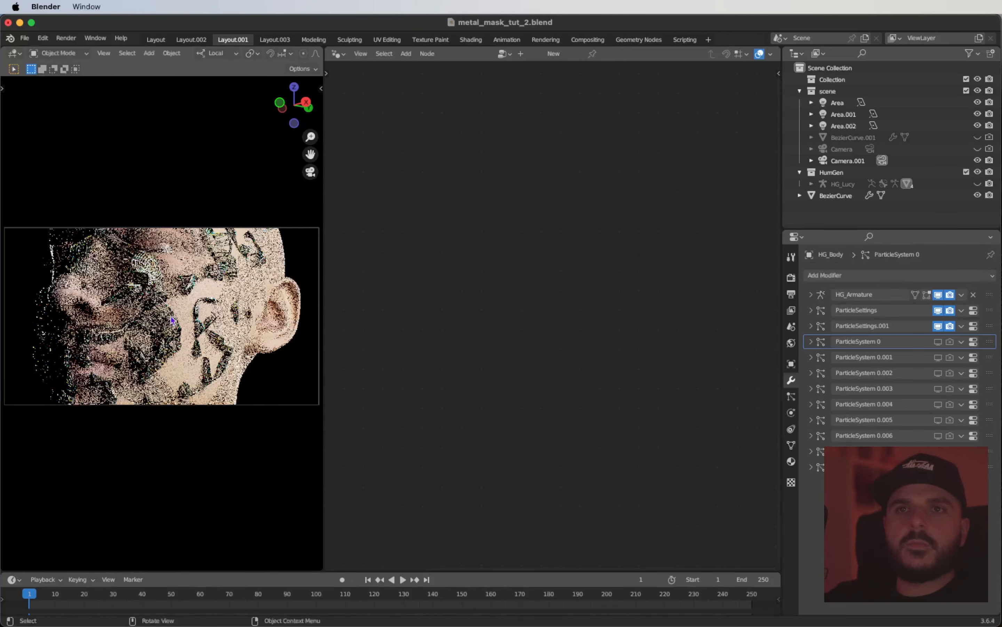
- Orbit the locked camera back to a three-quarter view of the head's right side, and select the BezierCurve mask
scroll(171, 317, left, 3)
scroll(171, 317, left, 5)
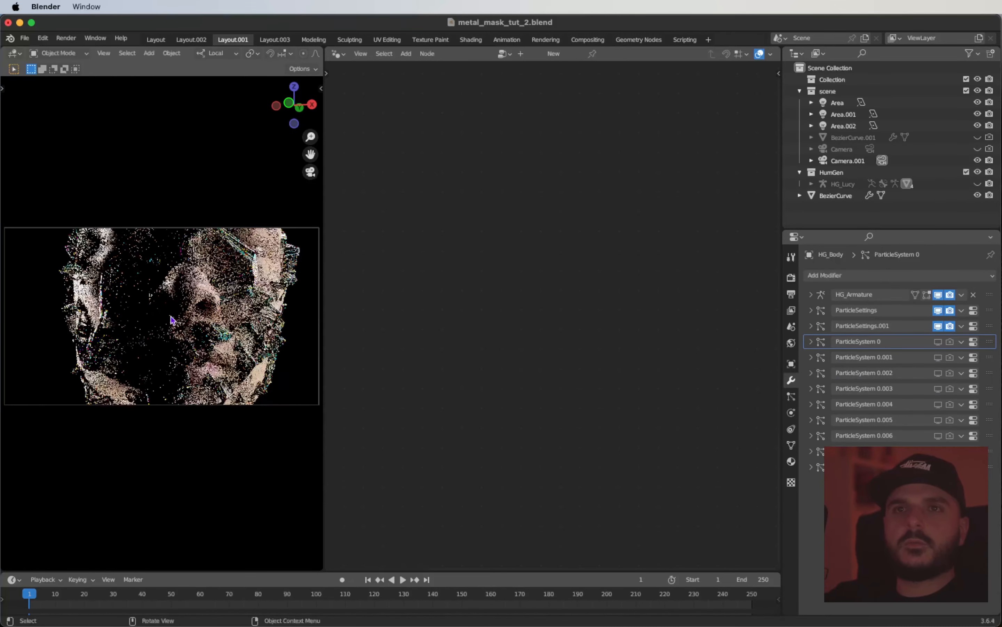
scroll(170, 317, left, 5)
shift+scroll(171, 316, down, 2)
ctrl+scroll(171, 317, down, 3)
shift+scroll(171, 317, up, 2)
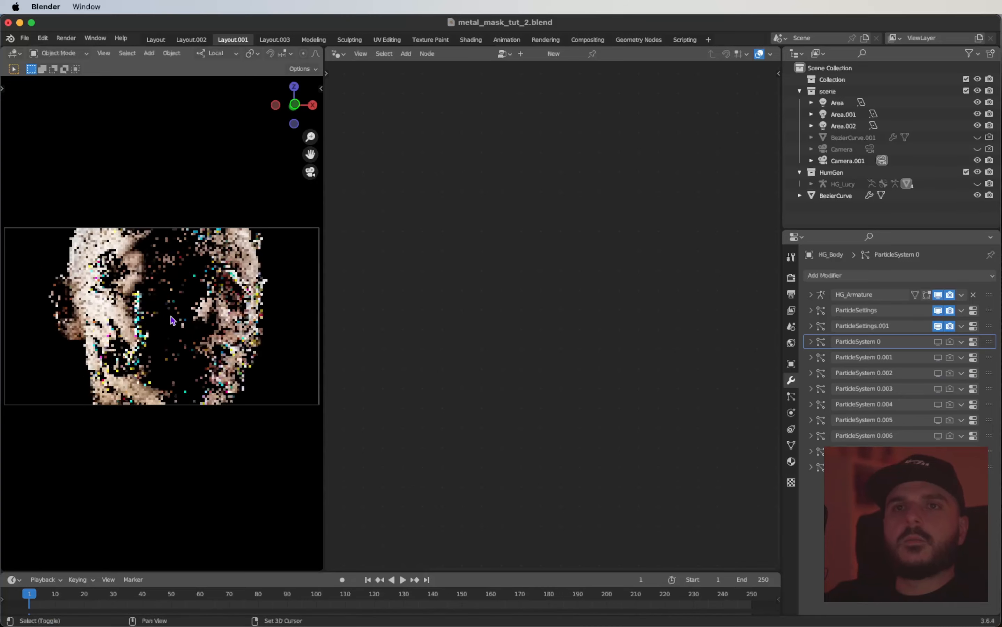
scroll(170, 317, left, 4)
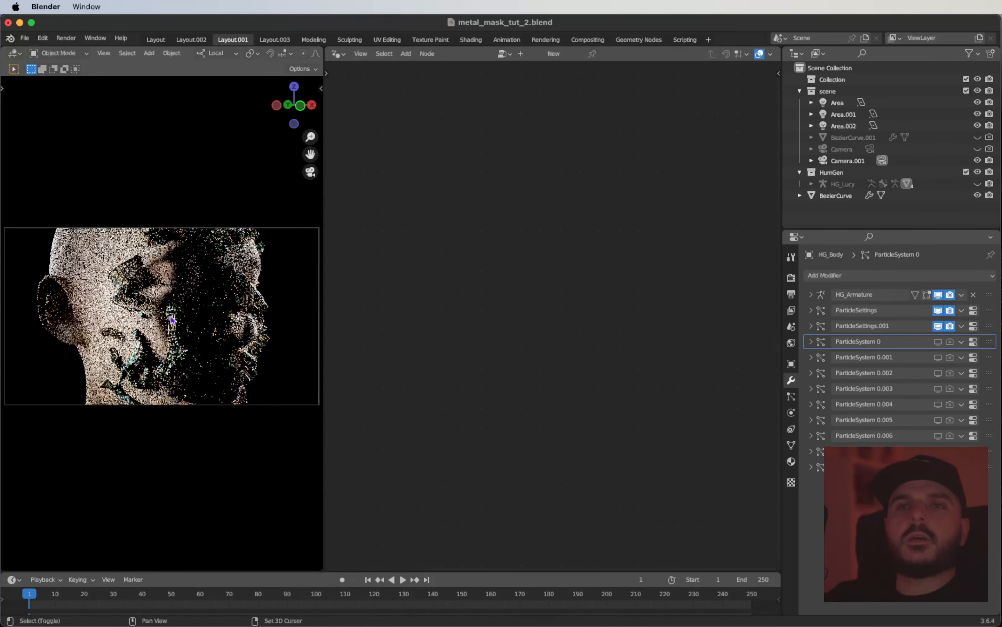
shift+scroll(171, 317, right, 3)
ctrl+scroll(171, 316, down, 3)
shift+scroll(170, 317, up, 2)
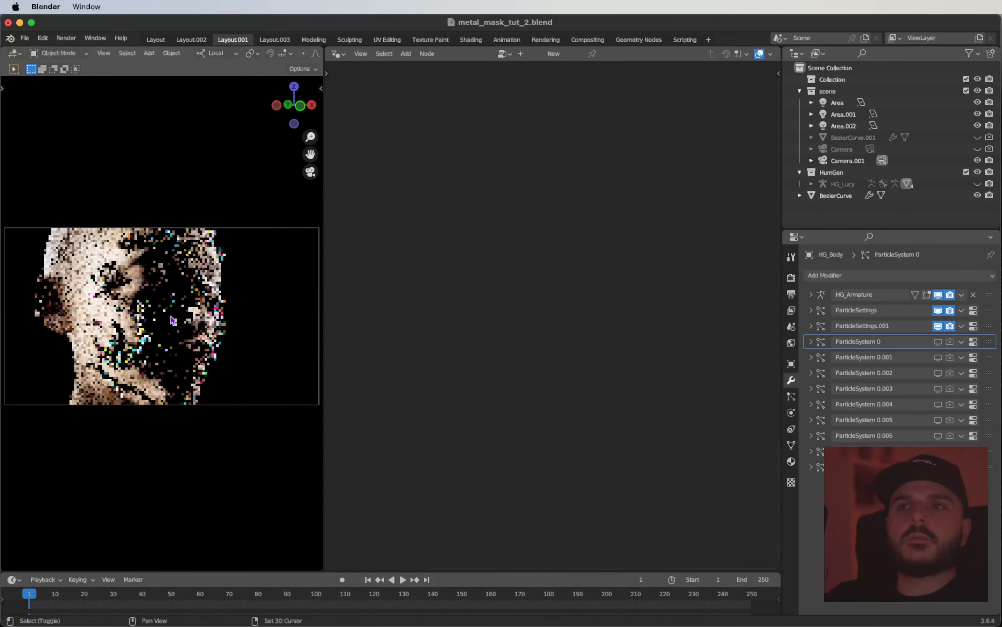
click(163, 323)
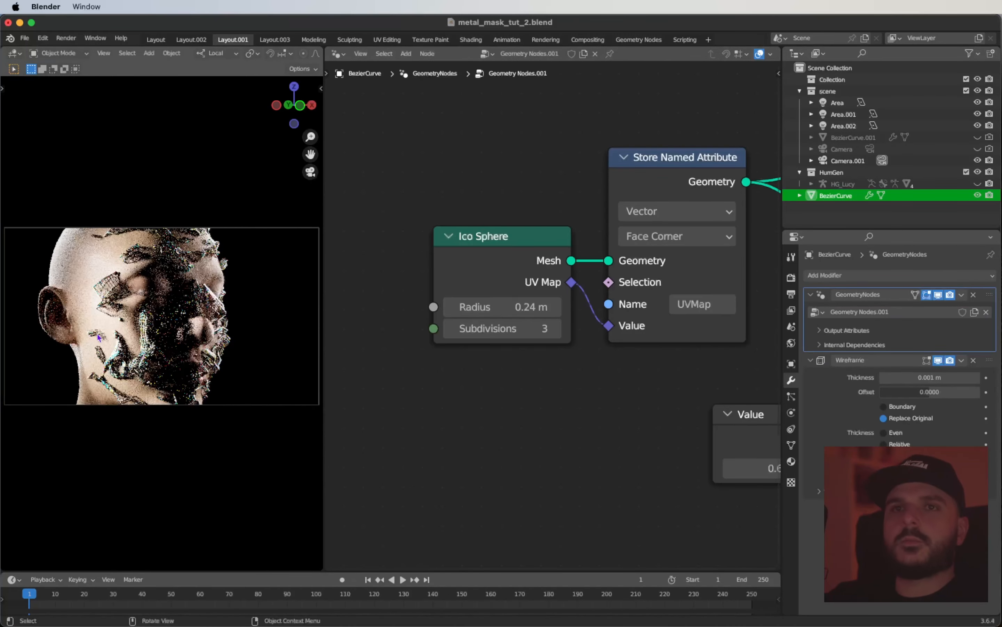